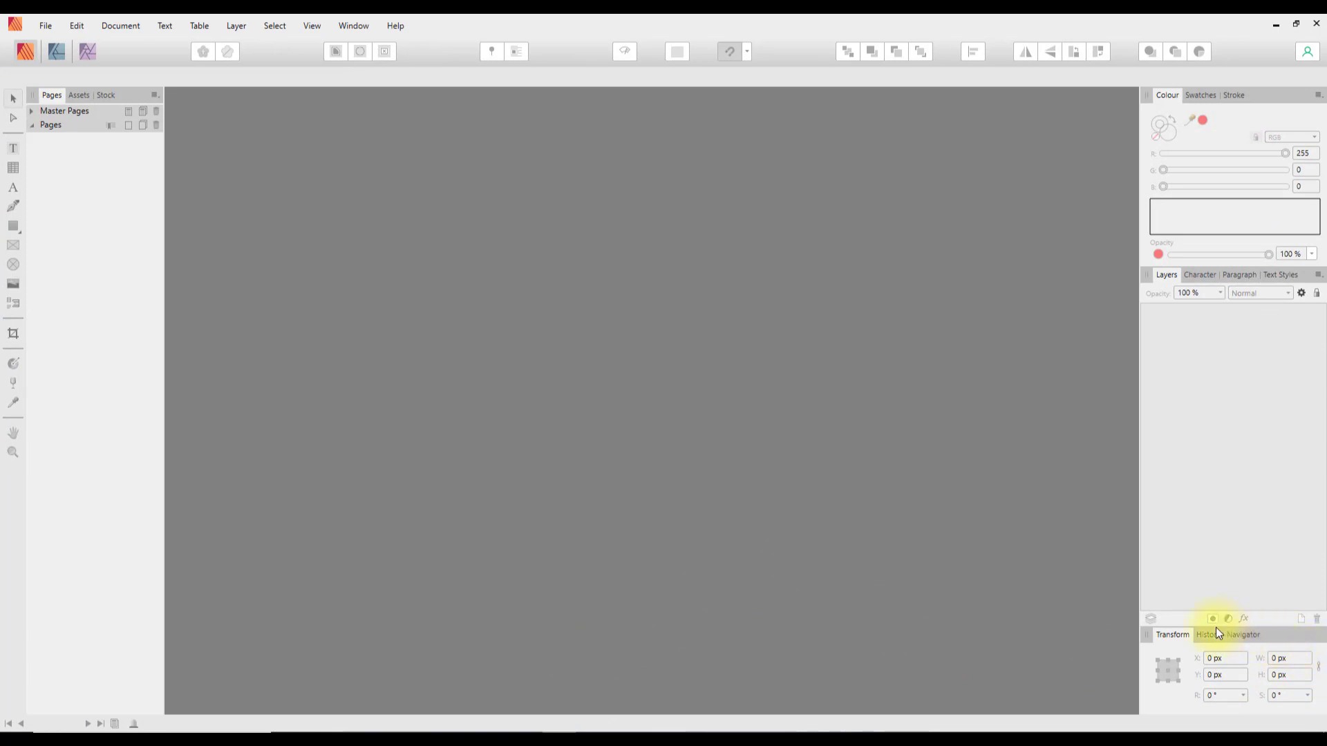
Close Affinity Publisher and look at the Transform panel in Affinity Photo, returning to the Navigator
{"action": "left_click", "coordinate": [1315, 27]}
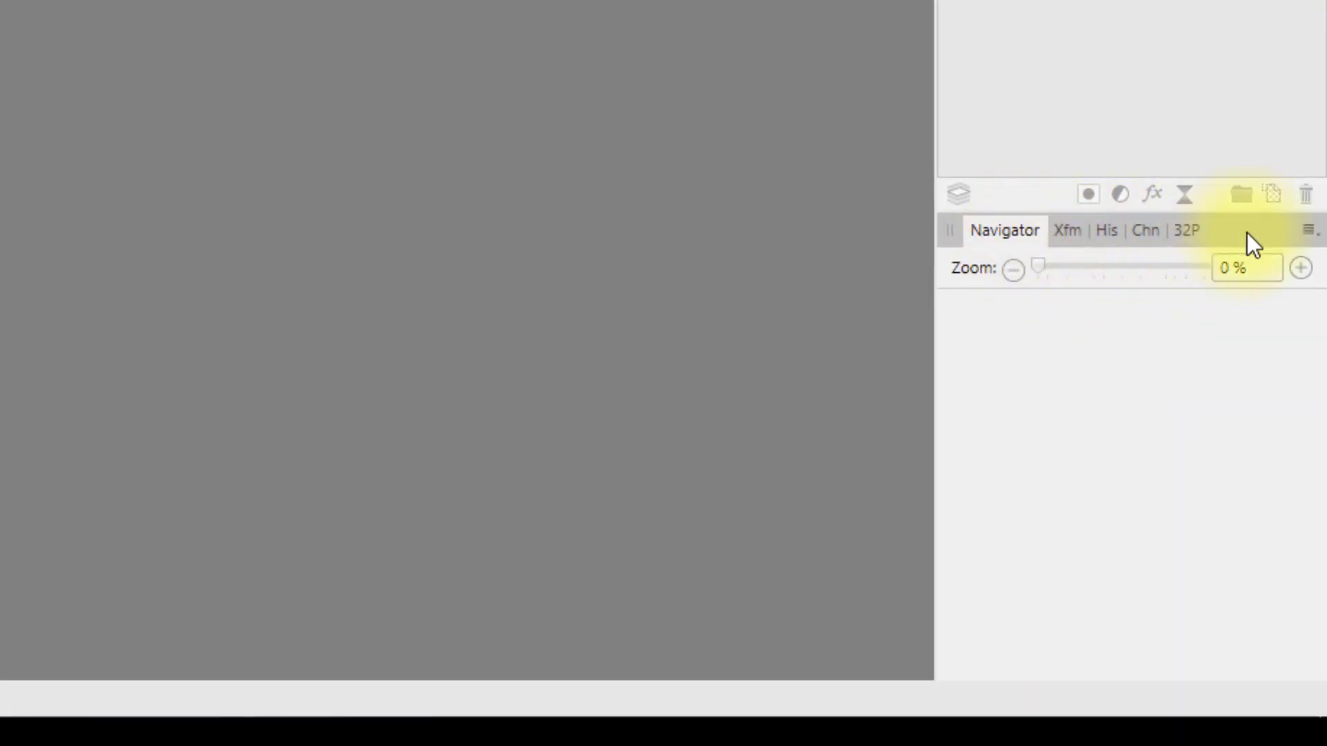
{"action": "left_click", "coordinate": [1065, 235]}
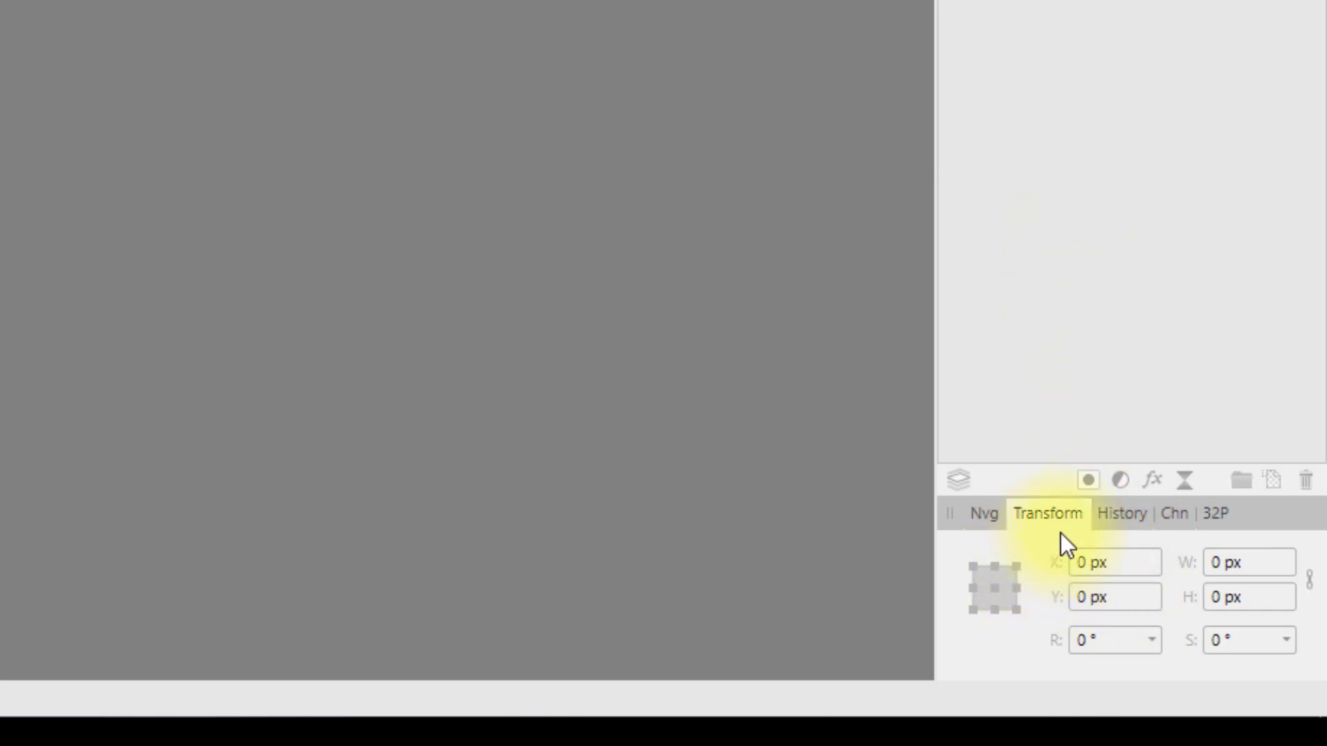
{"action": "left_click", "coordinate": [982, 514]}
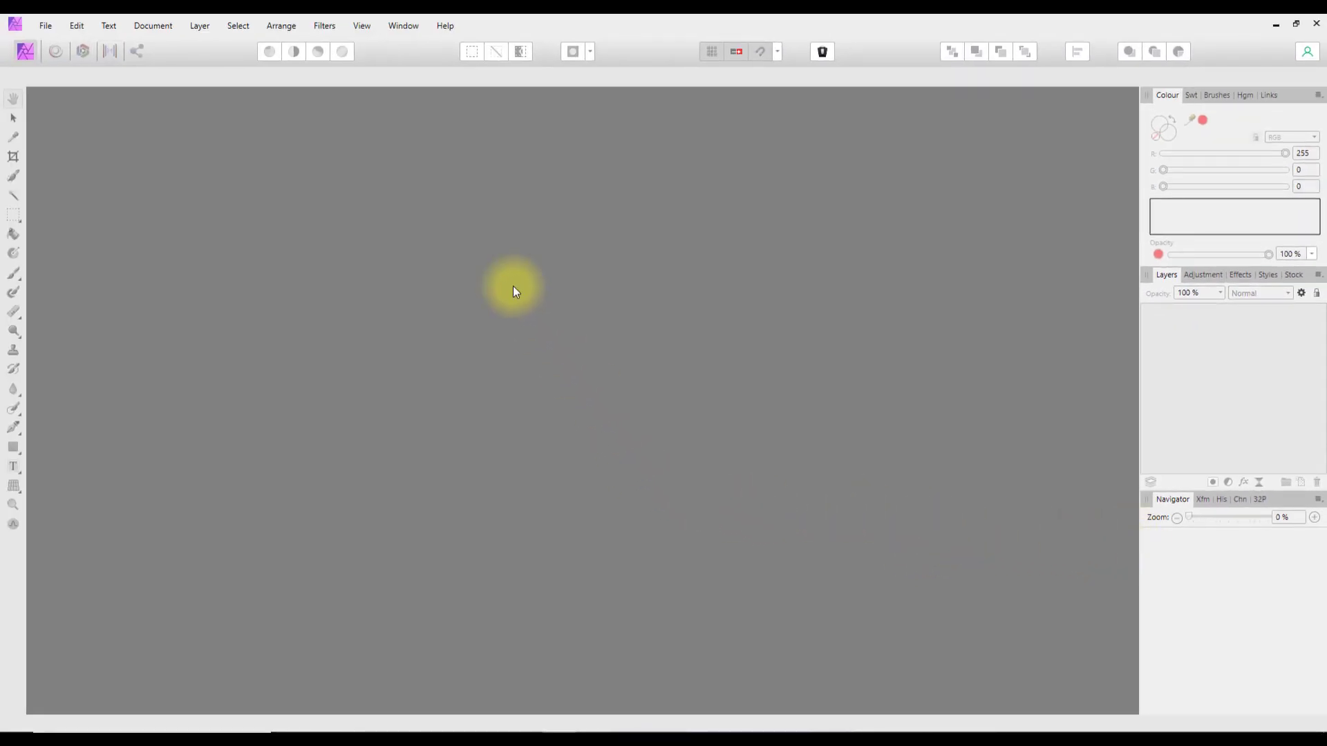
Check where the Transform panel is enabled among Affinity Photo's Studio panels and close the program
{"action": "left_click", "coordinate": [363, 27]}
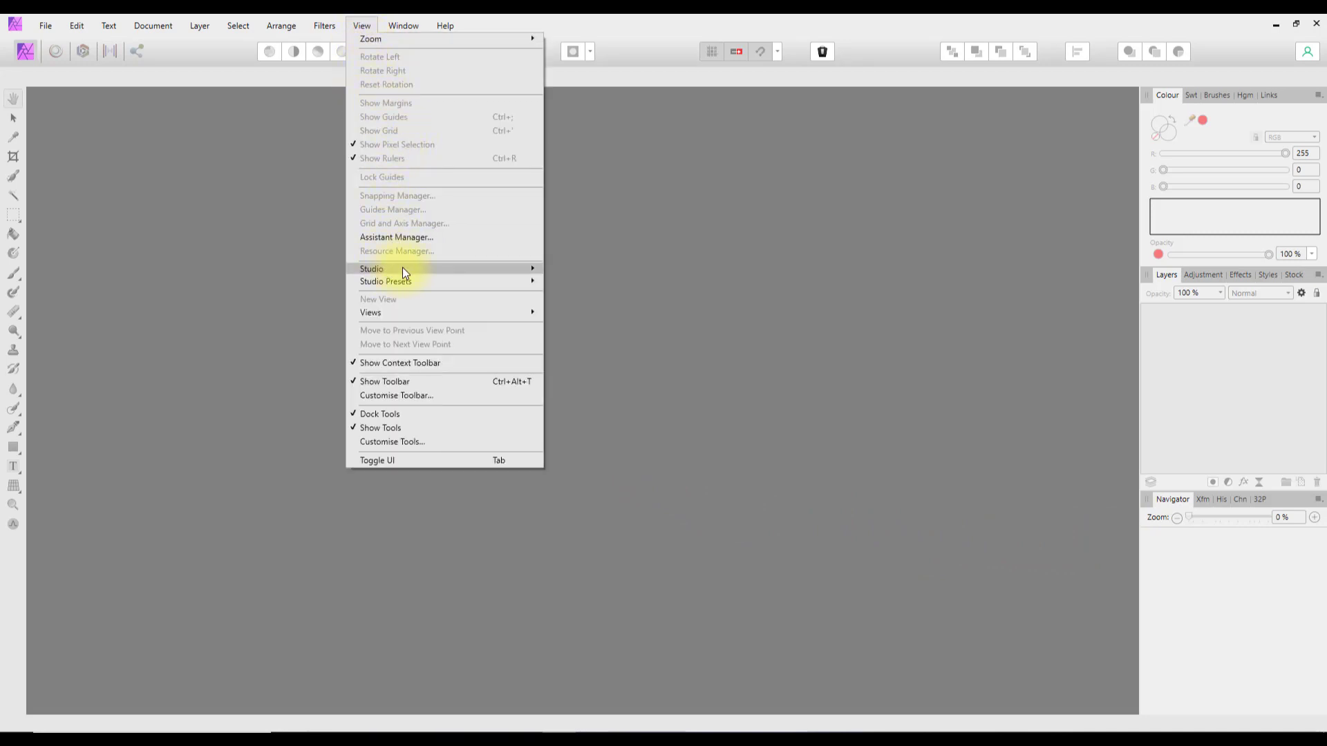
{"action": "mouse_move", "coordinate": [503, 267]}
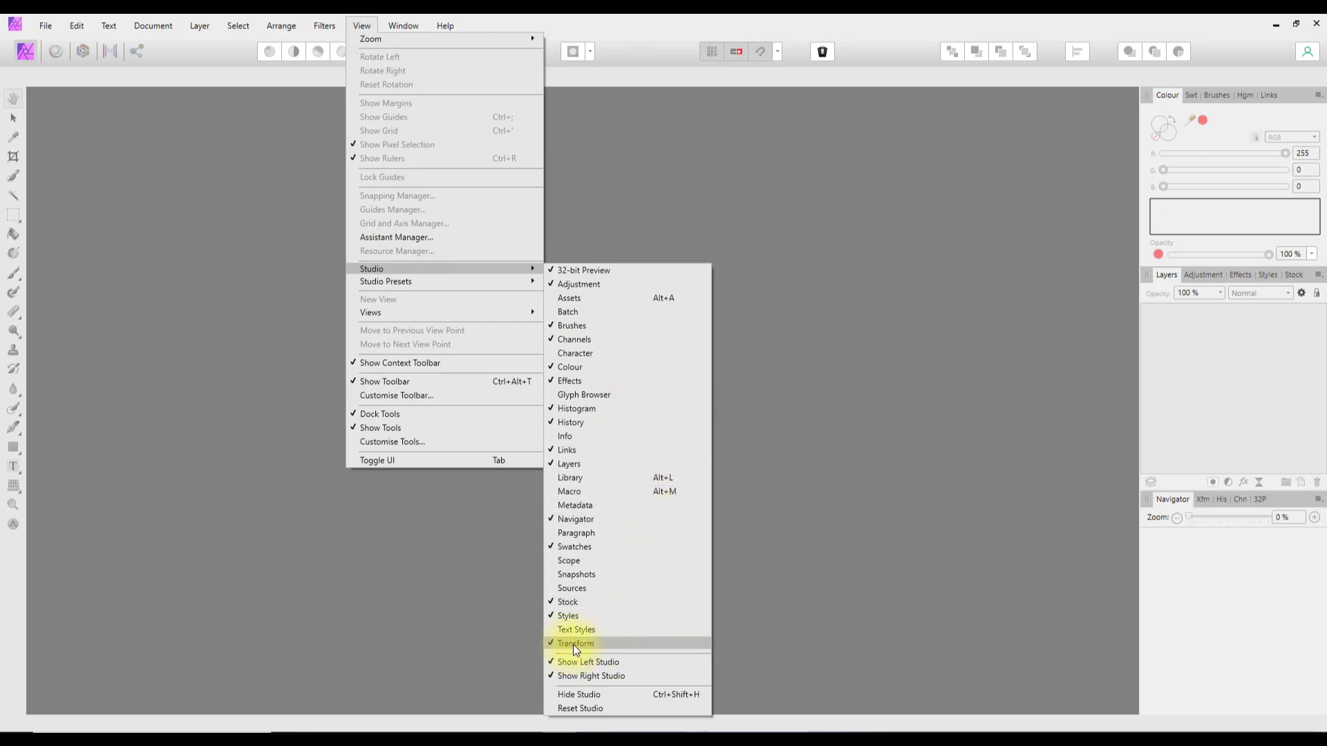
{"action": "left_click", "coordinate": [770, 519]}
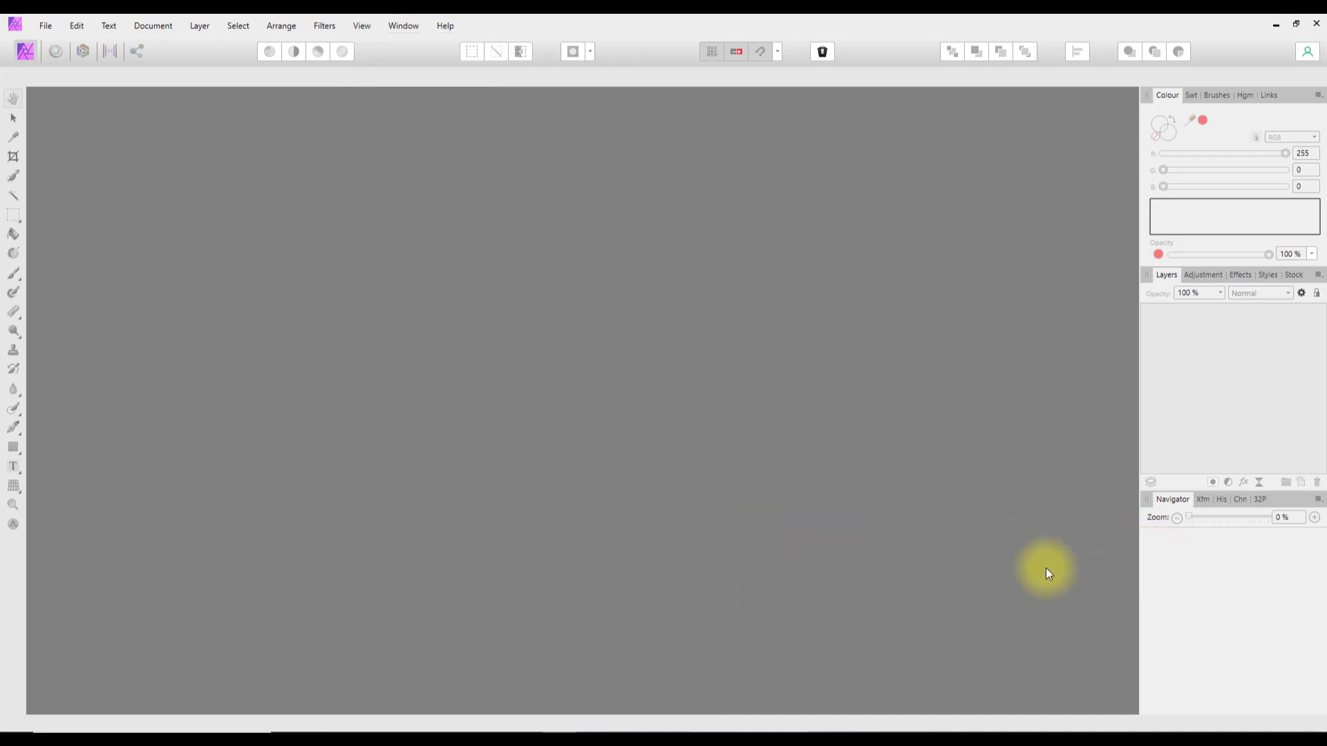
{"action": "left_click", "coordinate": [1317, 28]}
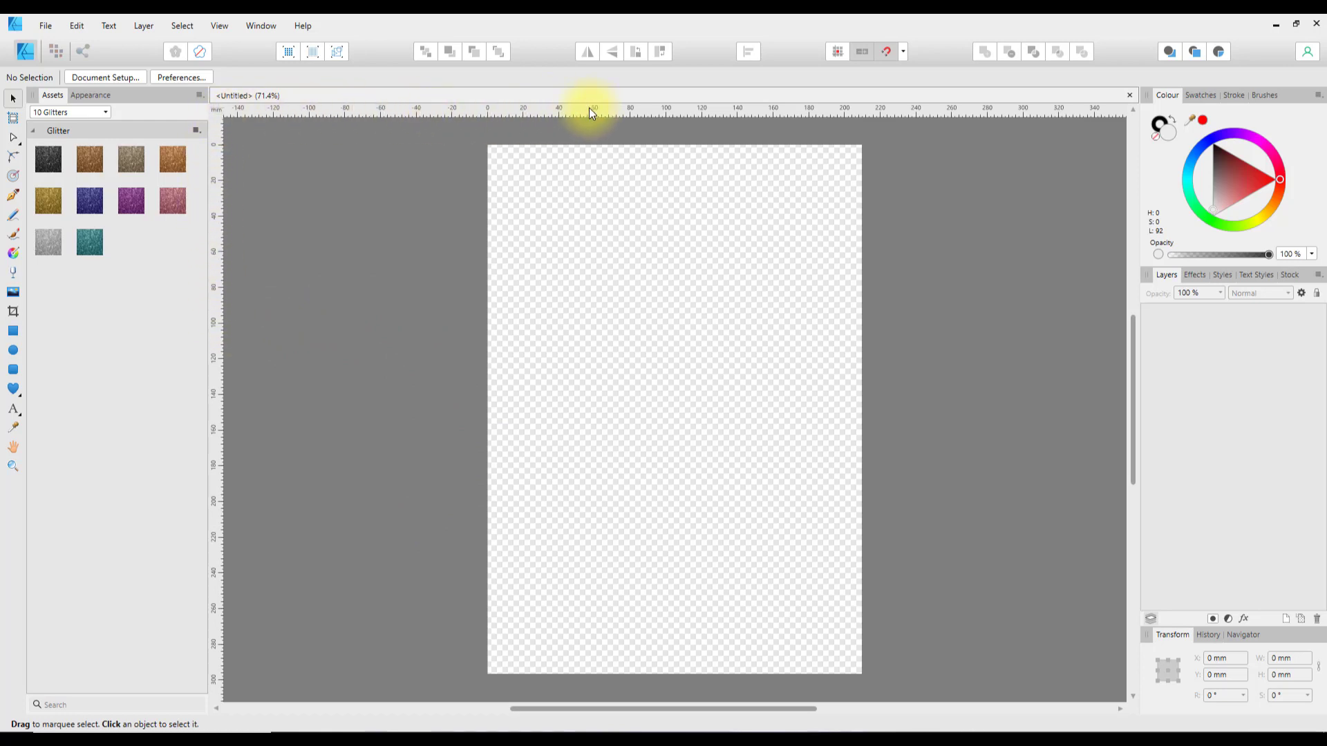
Check the ruler display option and place a vertical guide at about 39 mm and a horizontal guide at about 40 mm
{"action": "left_click", "coordinate": [221, 28]}
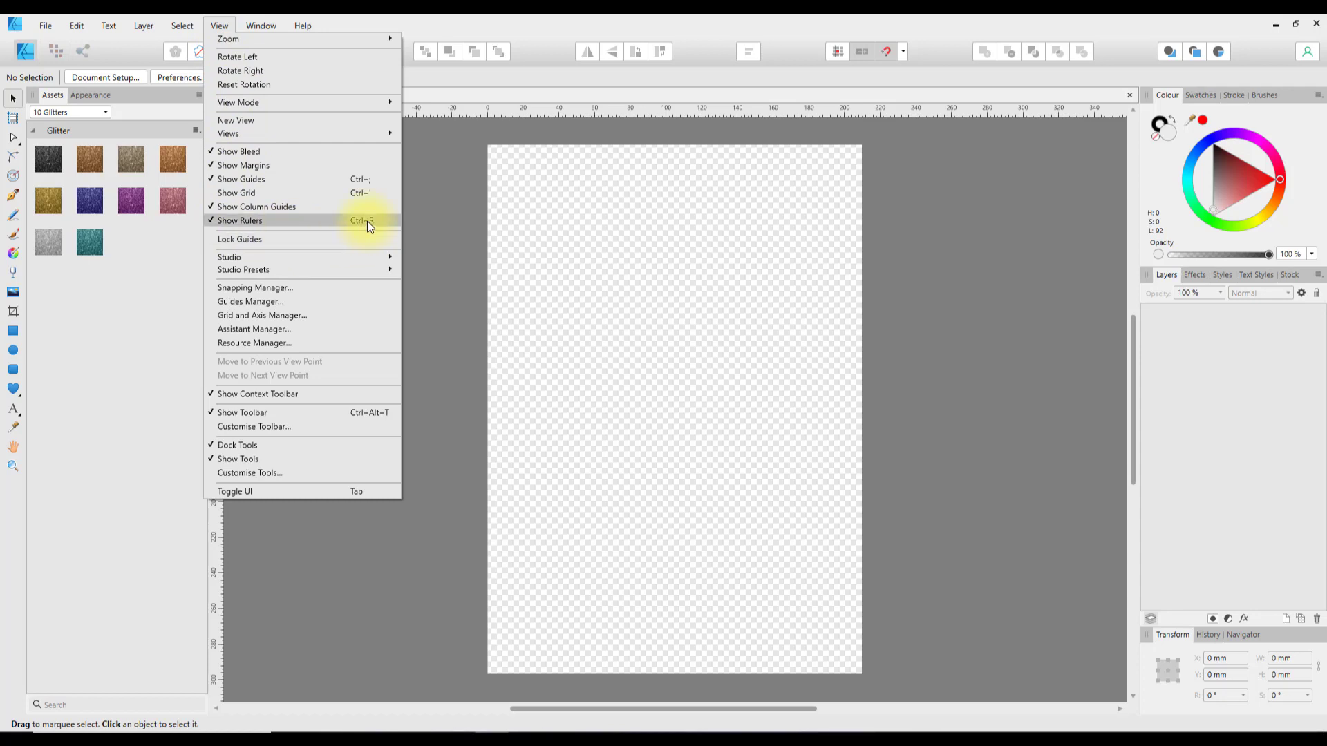
{"action": "left_click", "coordinate": [444, 83]}
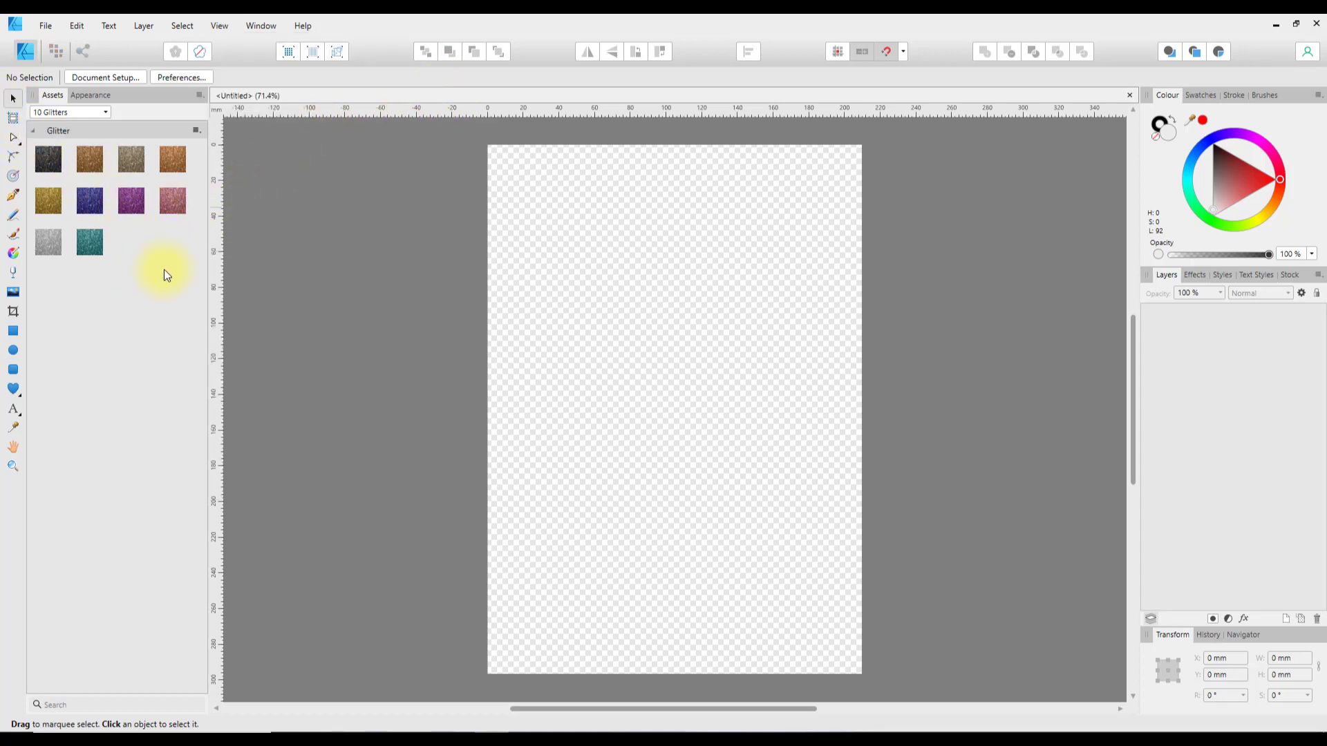
{"action": "left_click_drag", "start_coordinate": [215, 330], "coordinate": [557, 330]}
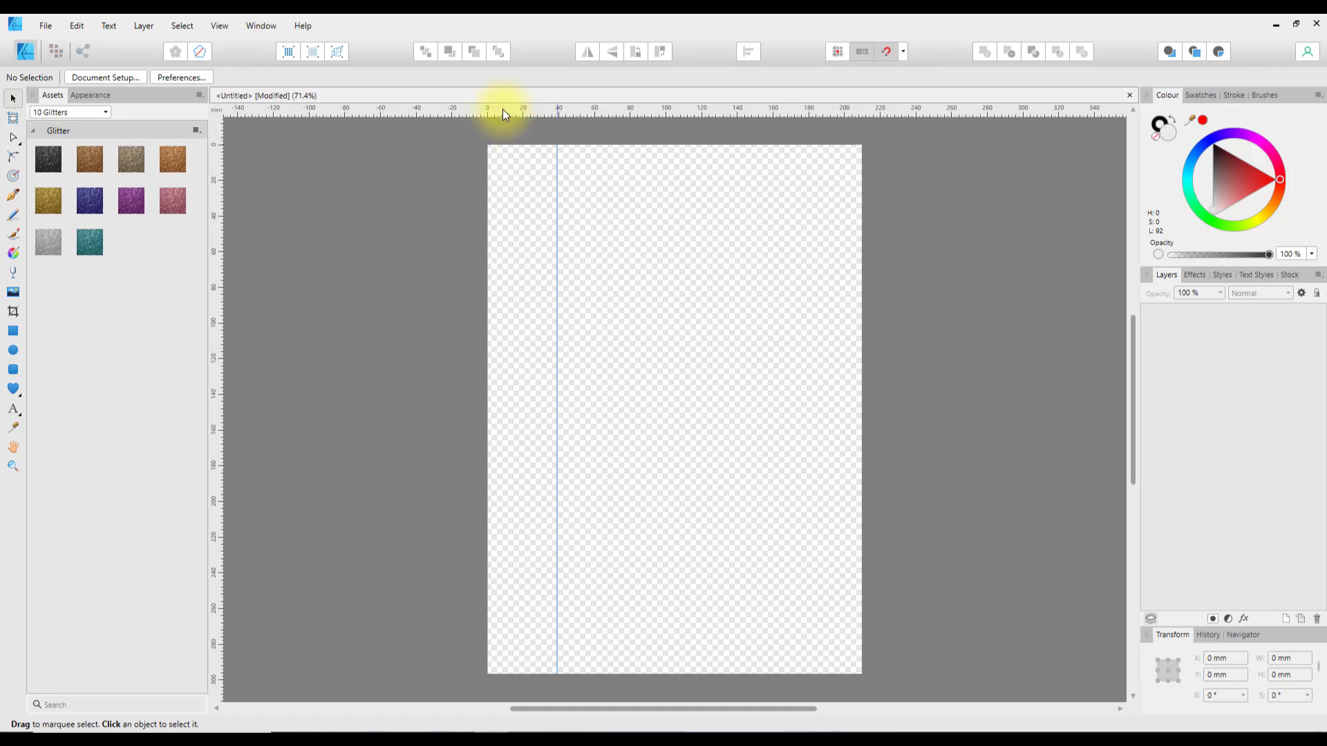
{"action": "left_click_drag", "start_coordinate": [503, 108], "coordinate": [502, 214]}
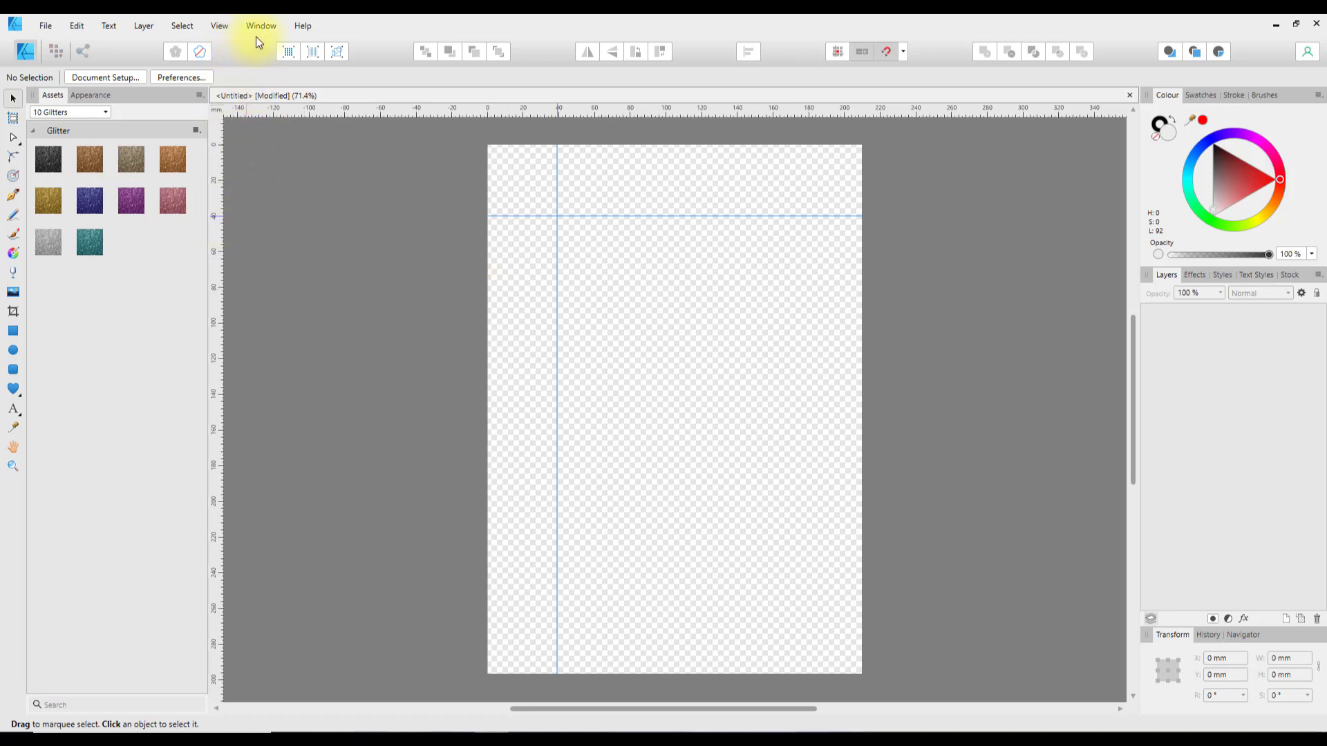
Set both the horizontal and the vertical guide to exactly 40 mm in the Guides Manager
{"action": "left_click", "coordinate": [222, 29]}
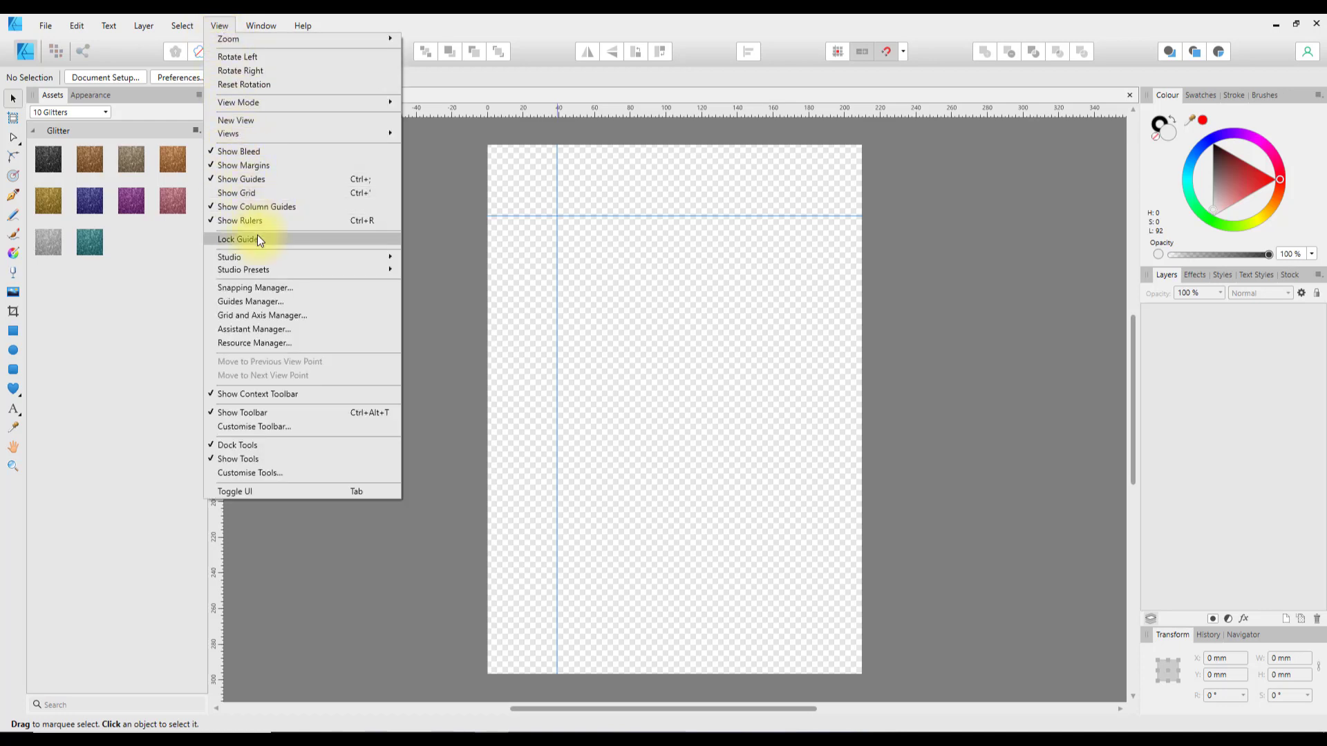
{"action": "left_click", "coordinate": [254, 303]}
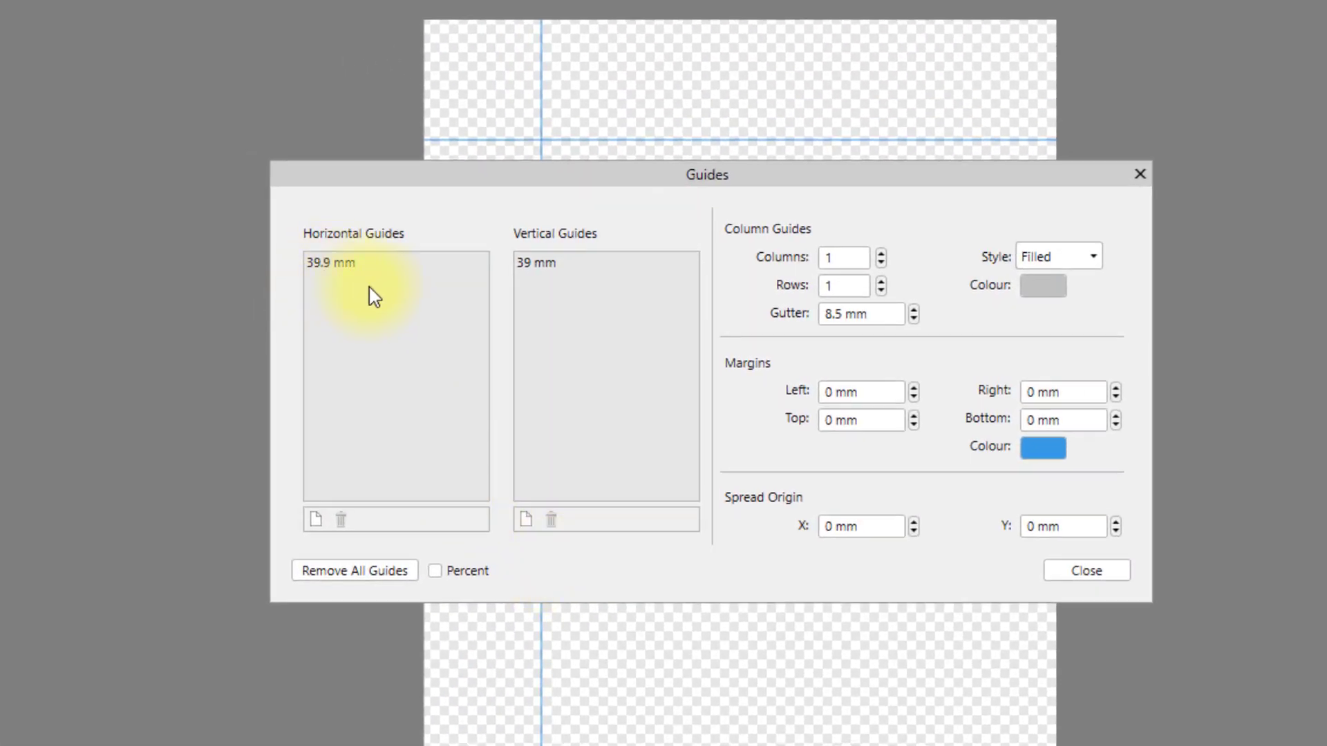
{"action": "double_click", "coordinate": [322, 266]}
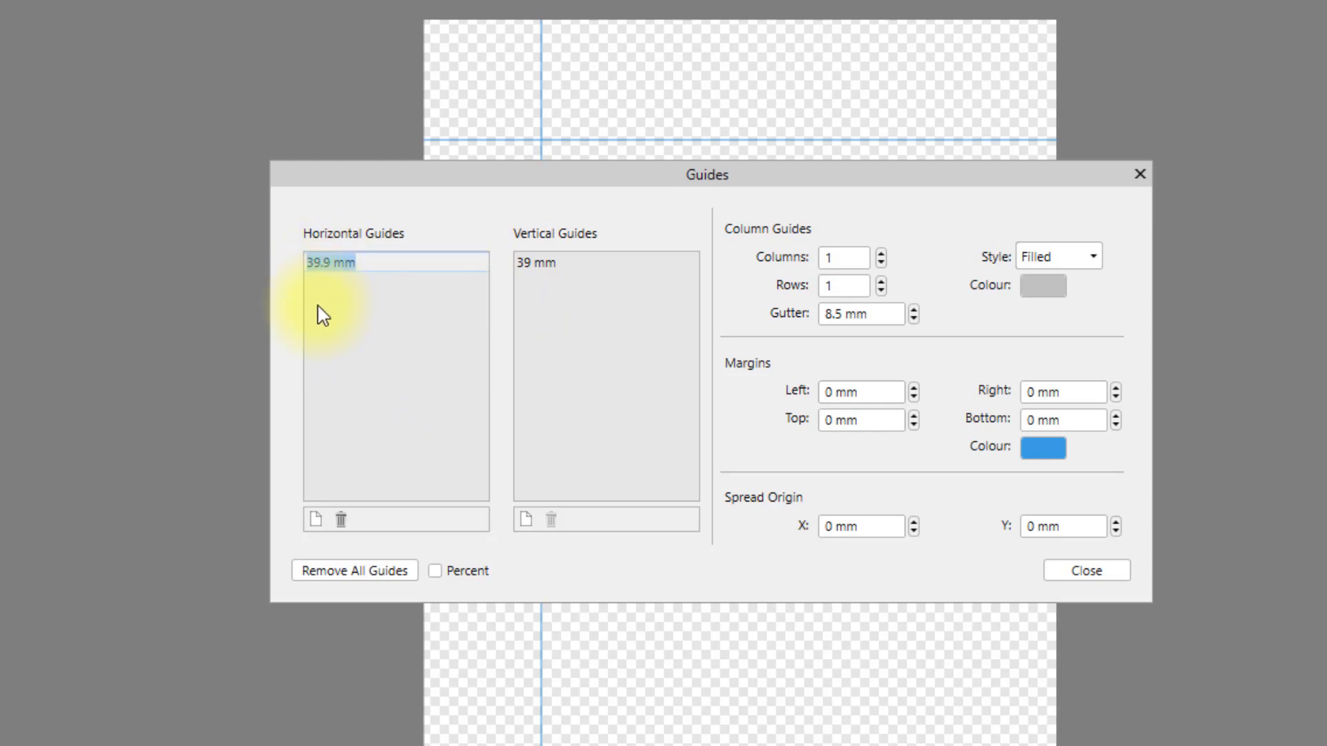
{"action": "type", "text": "40"}
{"action": "key", "text": "Return"}
{"action": "double_click", "coordinate": [545, 263]}
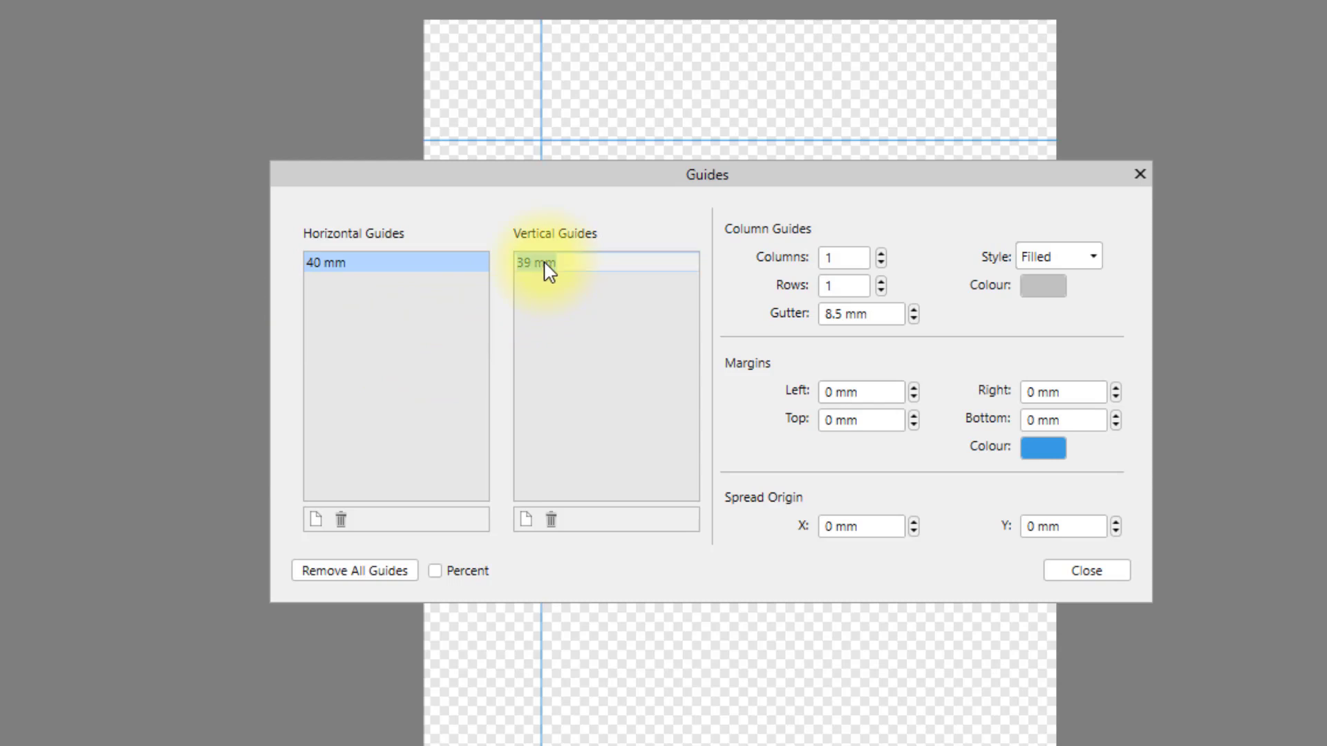
{"action": "type", "text": "40"}
{"action": "key", "text": "Return"}
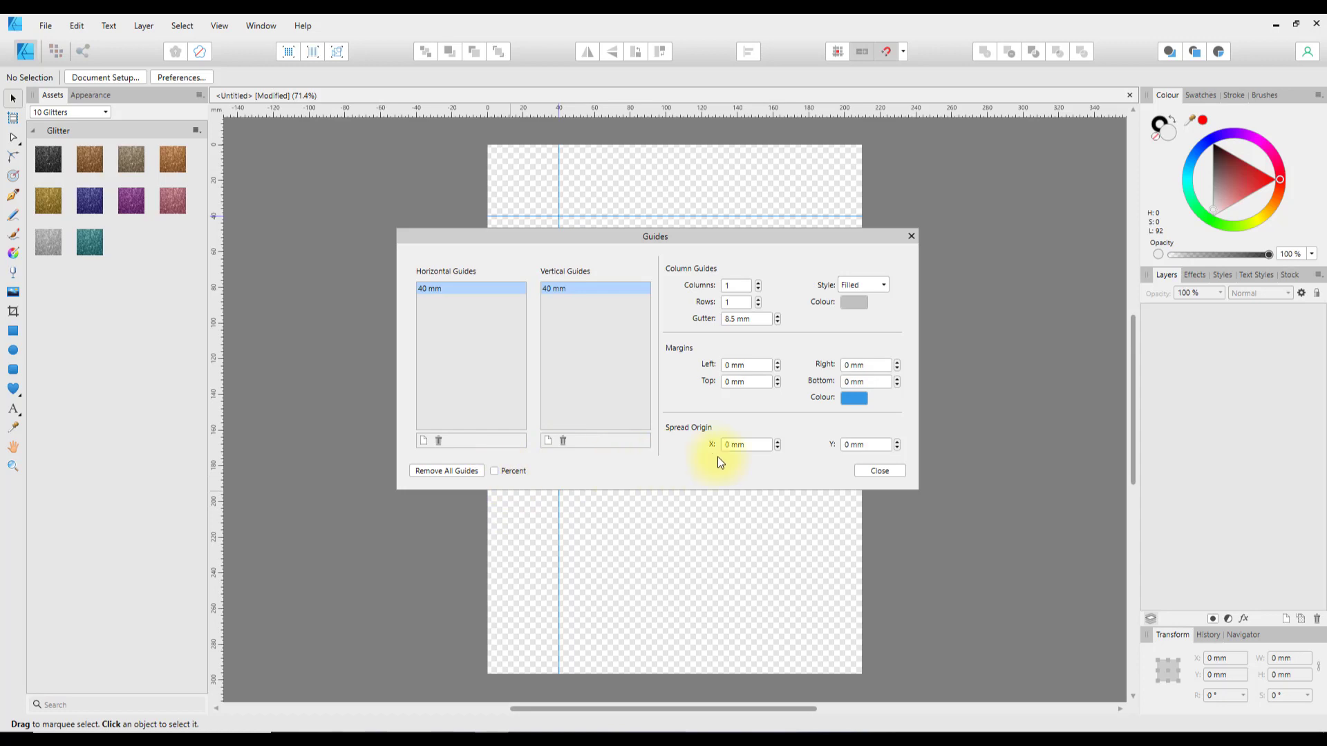
{"action": "left_click", "coordinate": [878, 473]}
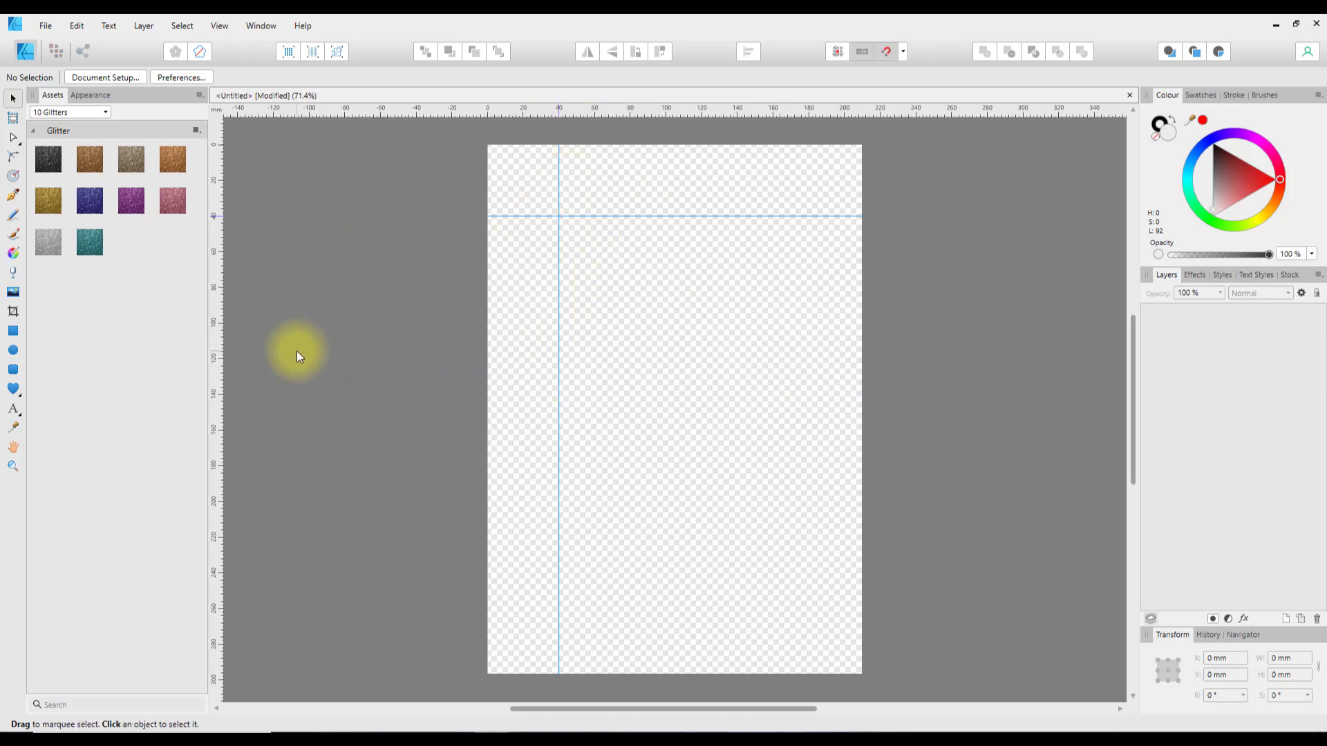
Draw a rectangle about 88 by 81 mm below the guide intersection and fill it with light orange (H 42, S 90, L 69)
{"action": "left_click", "coordinate": [14, 332]}
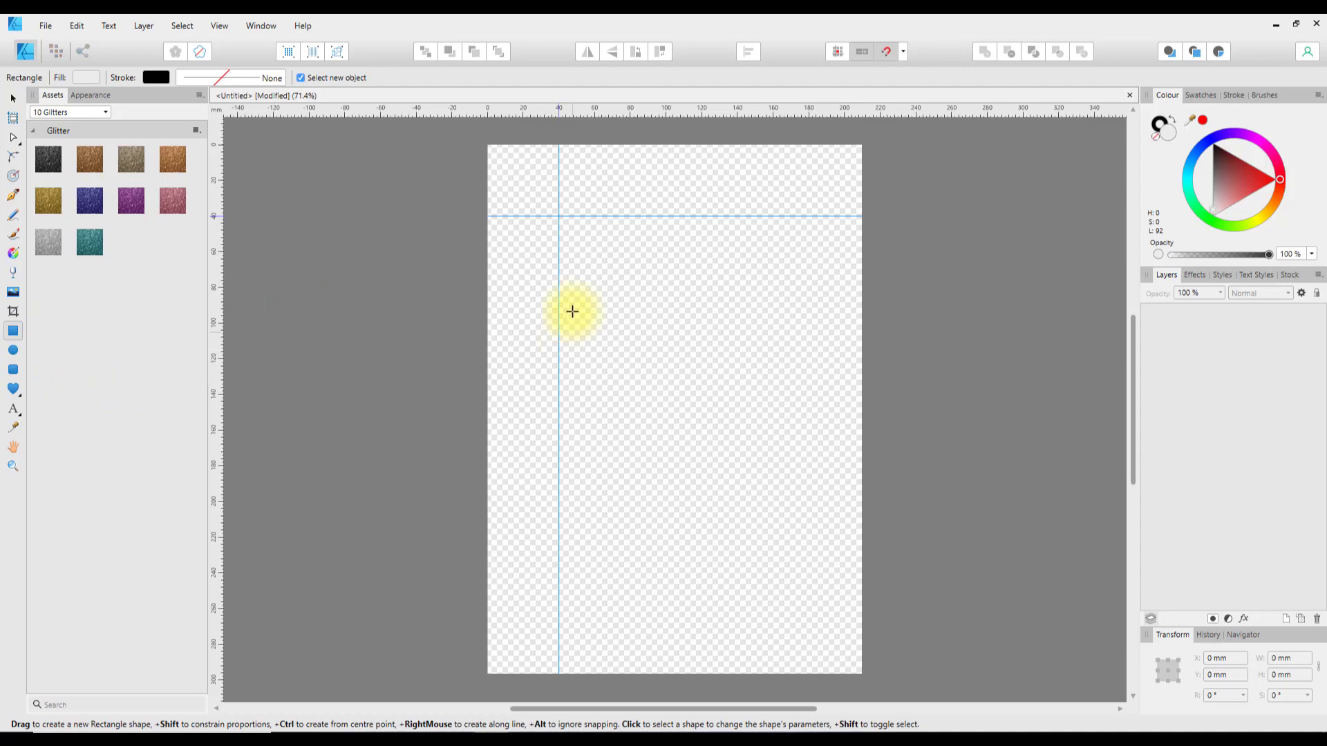
{"action": "left_click_drag", "start_coordinate": [570, 240], "coordinate": [729, 386]}
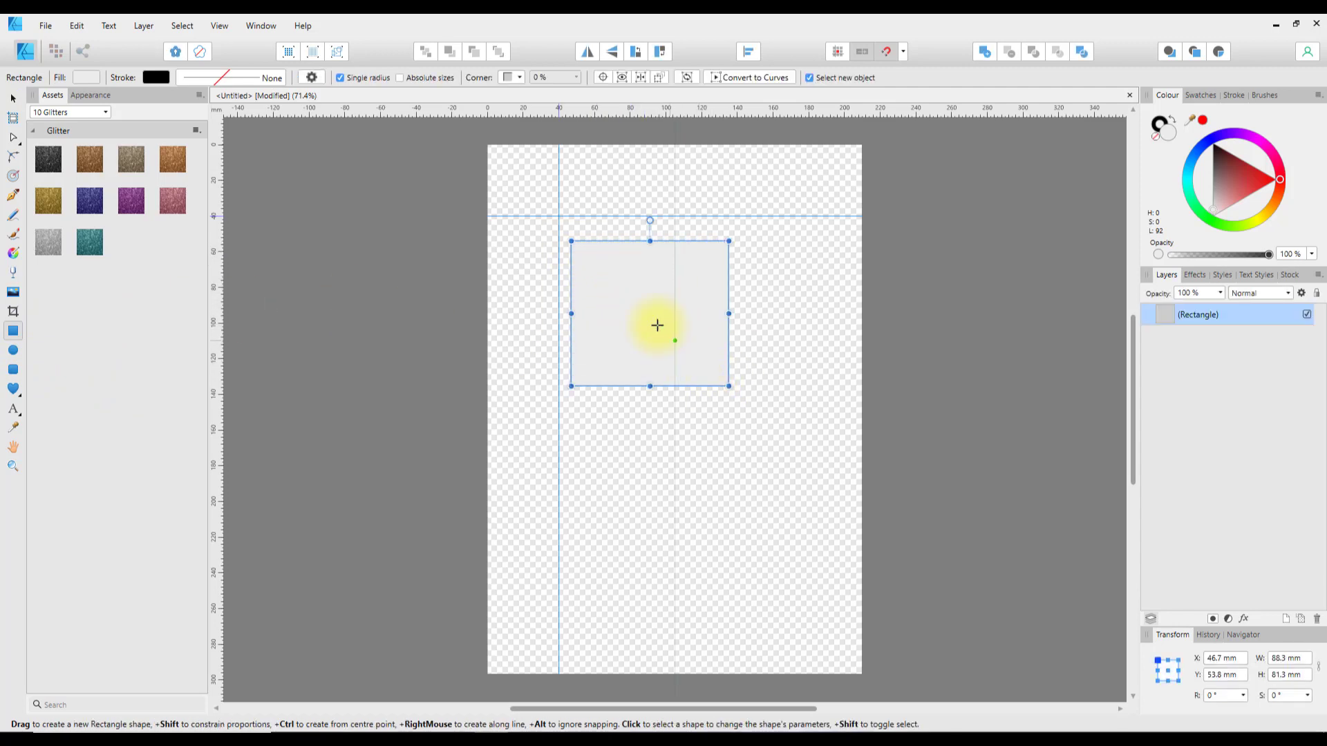
{"action": "left_click", "coordinate": [83, 77]}
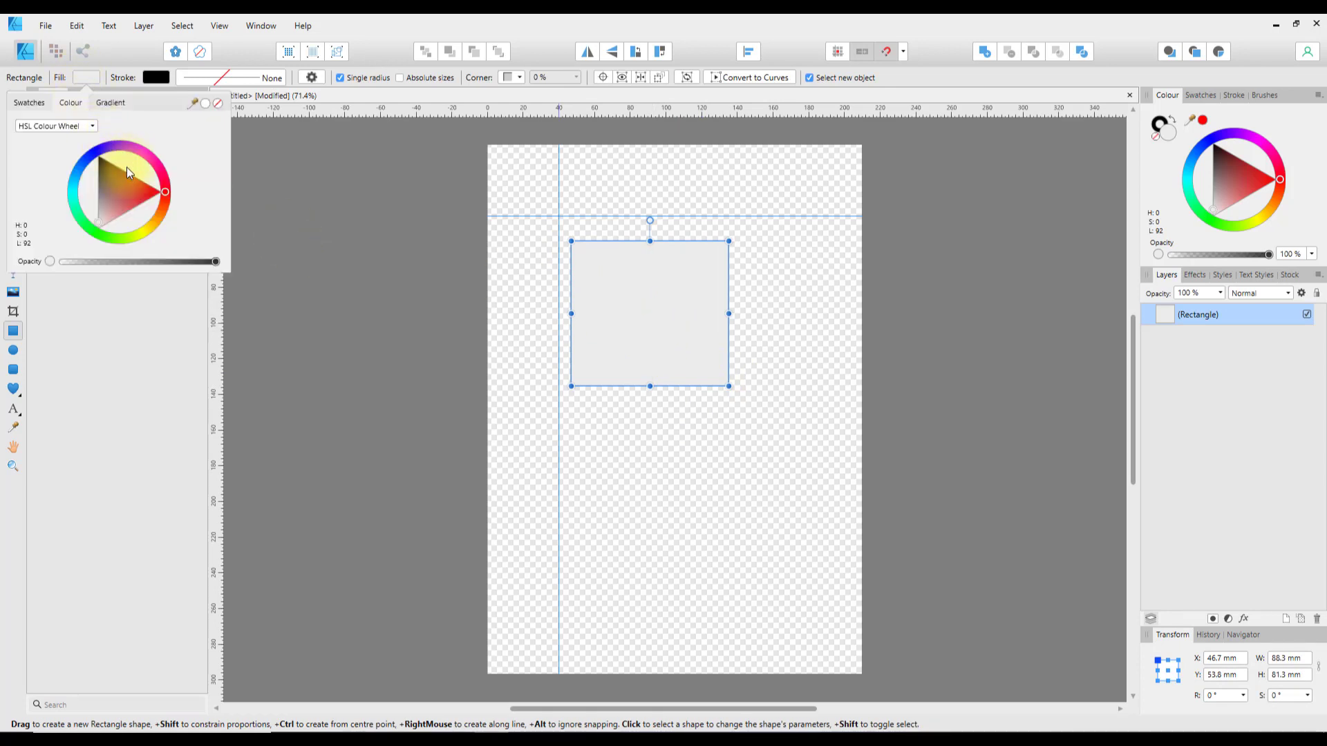
{"action": "left_click", "coordinate": [156, 225]}
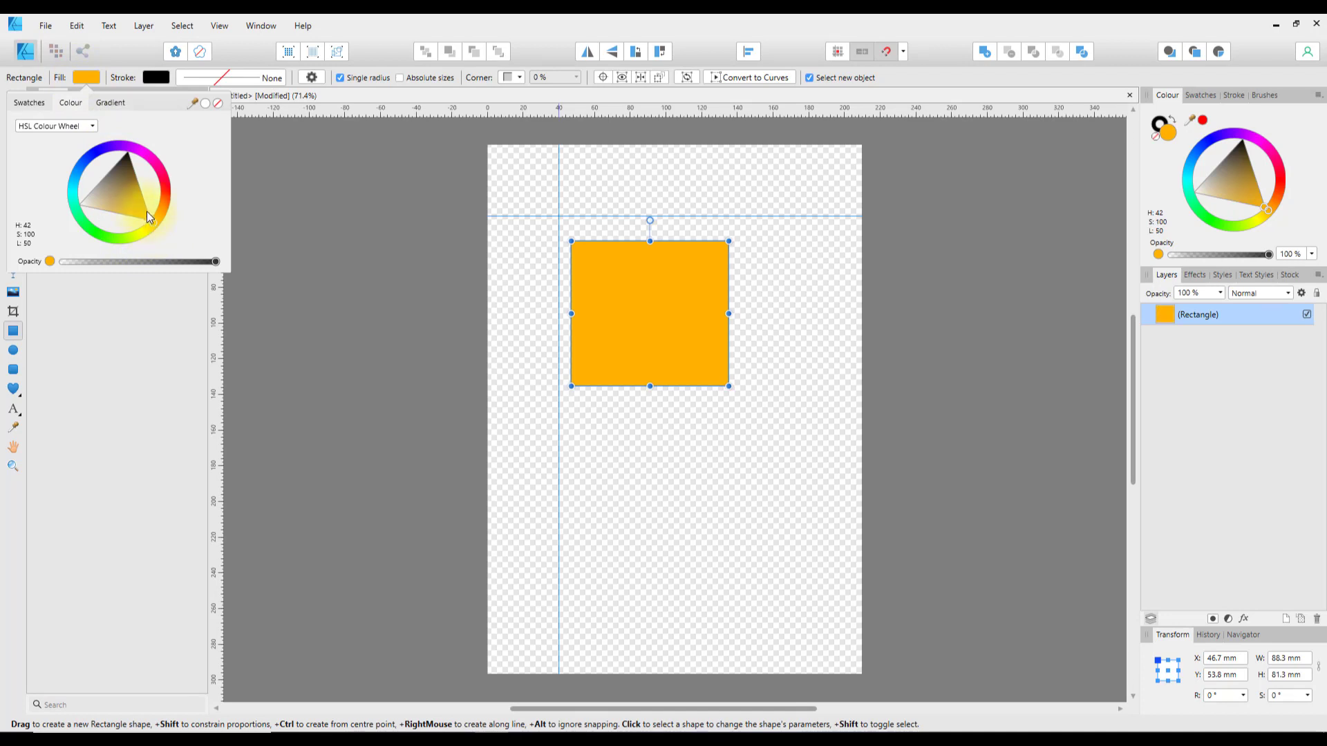
{"action": "left_click_drag", "start_coordinate": [147, 211], "coordinate": [120, 211]}
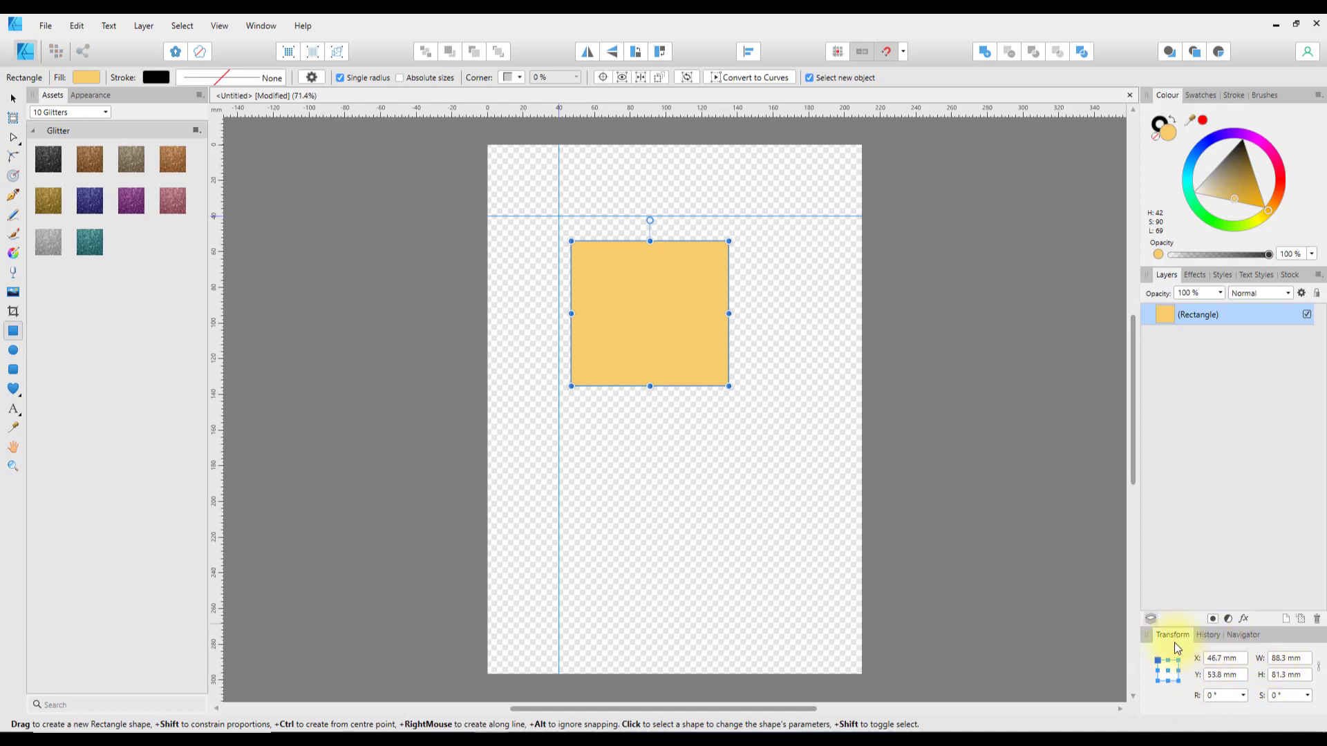
Float the Transform panel beside the page and set the rectangle's width and height to 80 mm each
{"action": "left_click_drag", "start_coordinate": [1171, 633], "coordinate": [902, 224]}
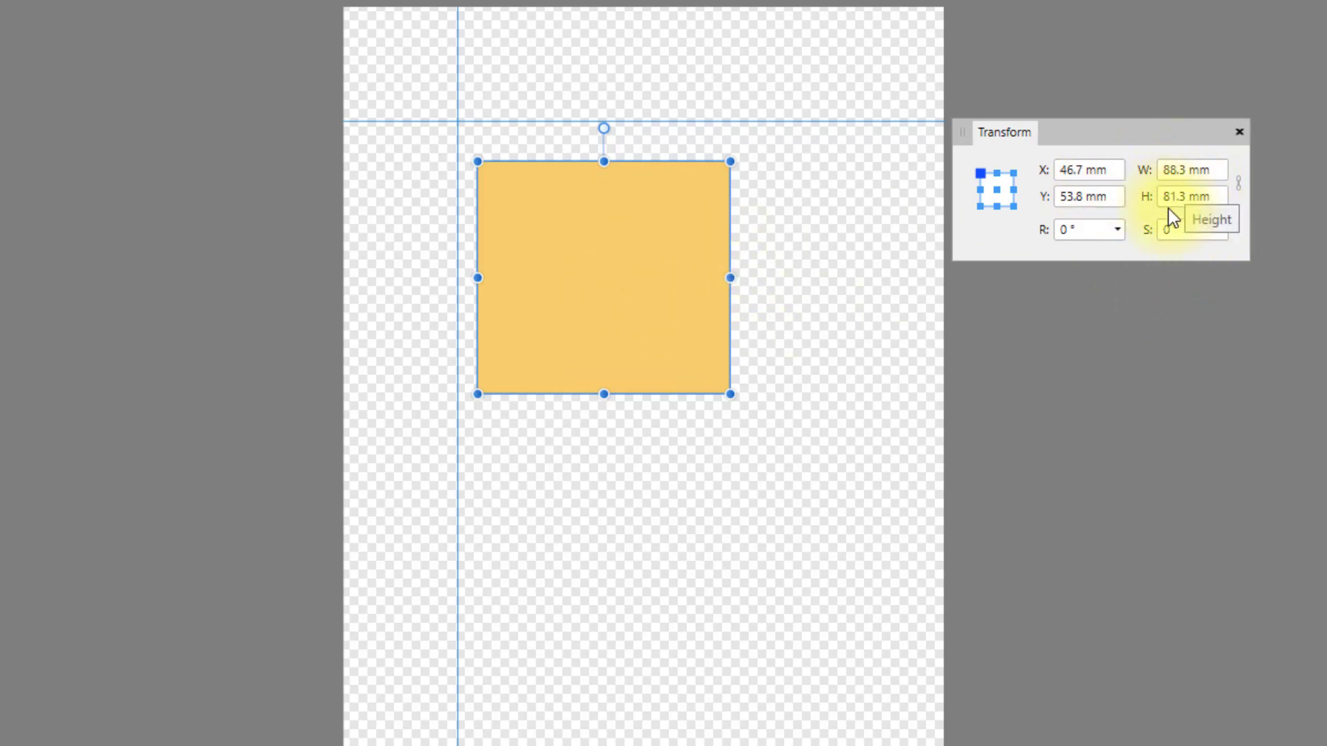
{"action": "left_click", "coordinate": [1175, 171]}
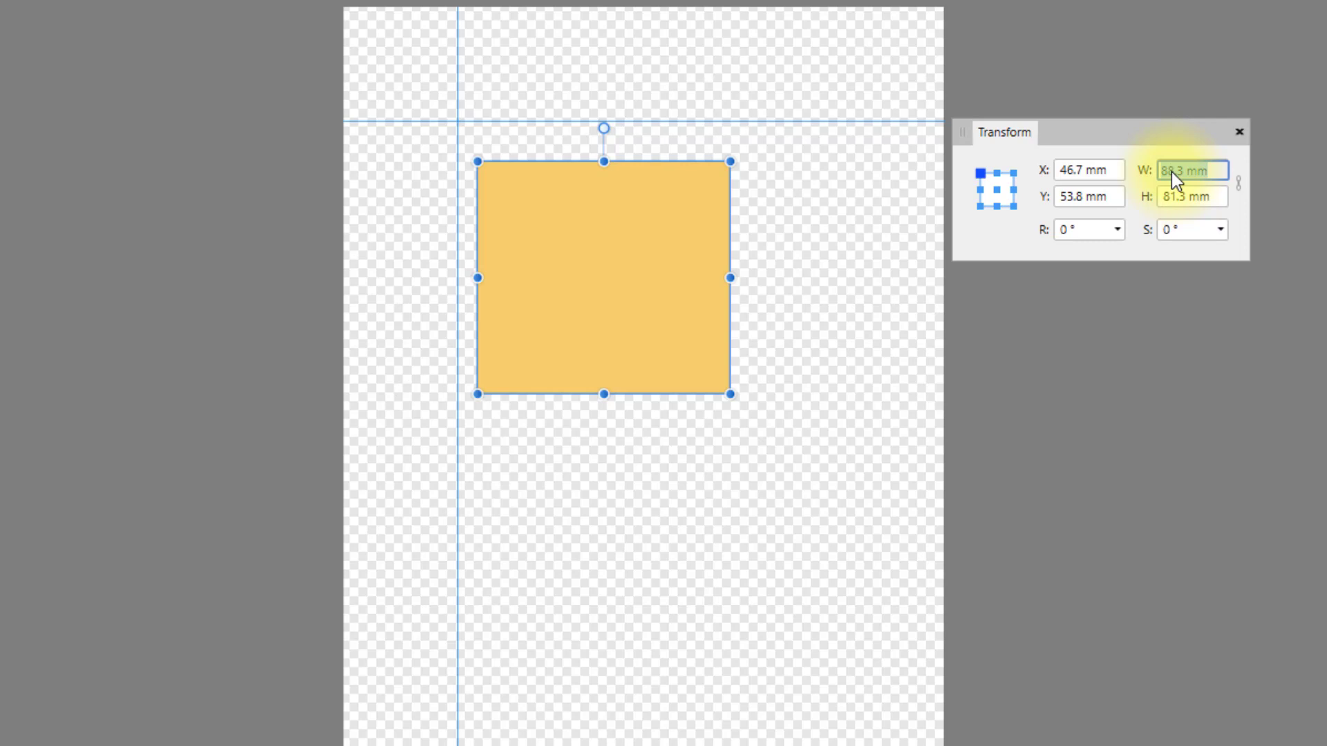
{"action": "type", "text": "80"}
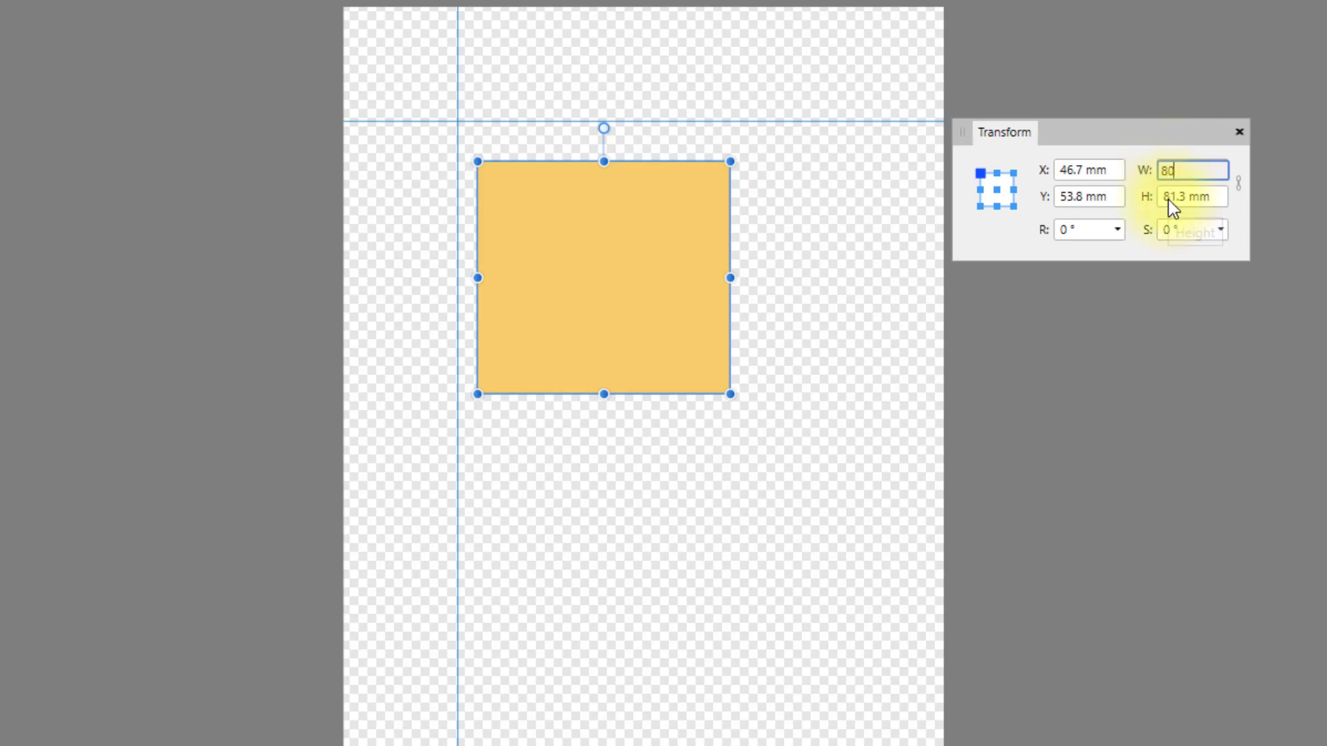
{"action": "key", "text": "Return"}
{"action": "left_click", "coordinate": [1181, 197]}
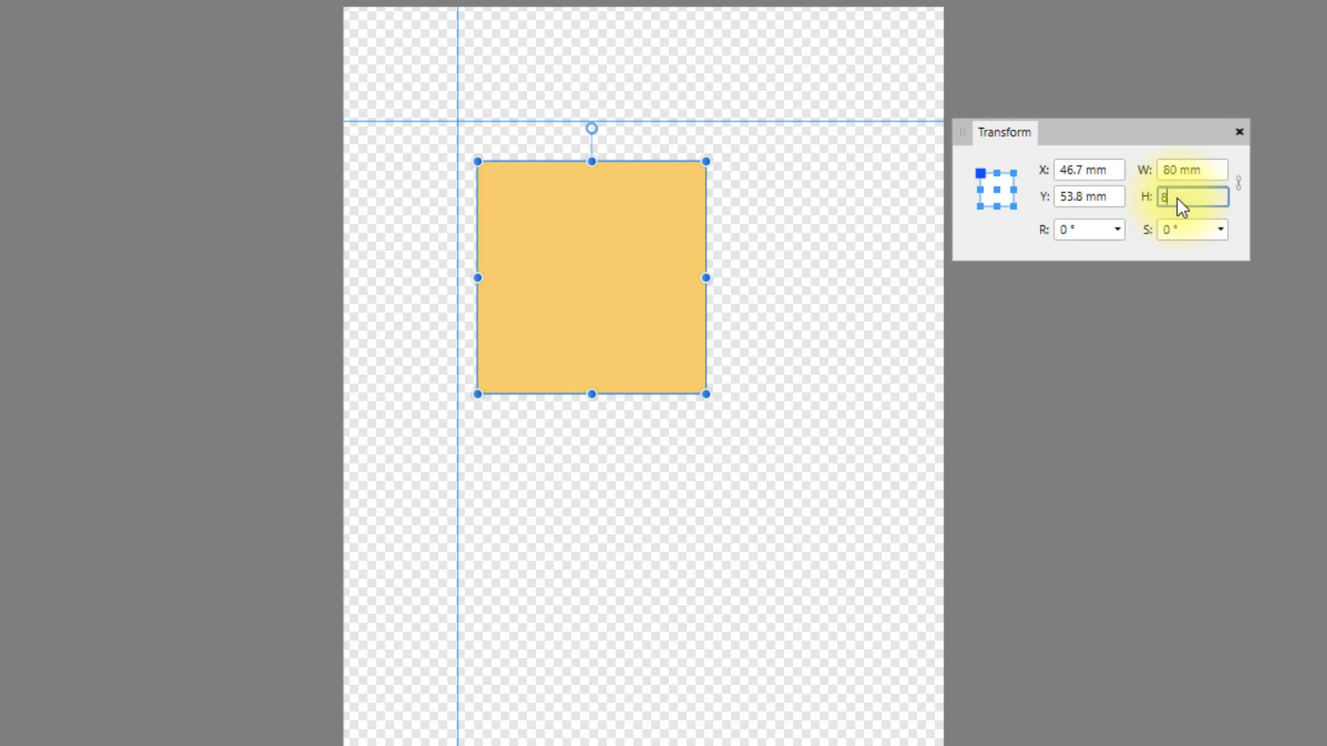
{"action": "type", "text": "80"}
{"action": "key", "text": "Return"}
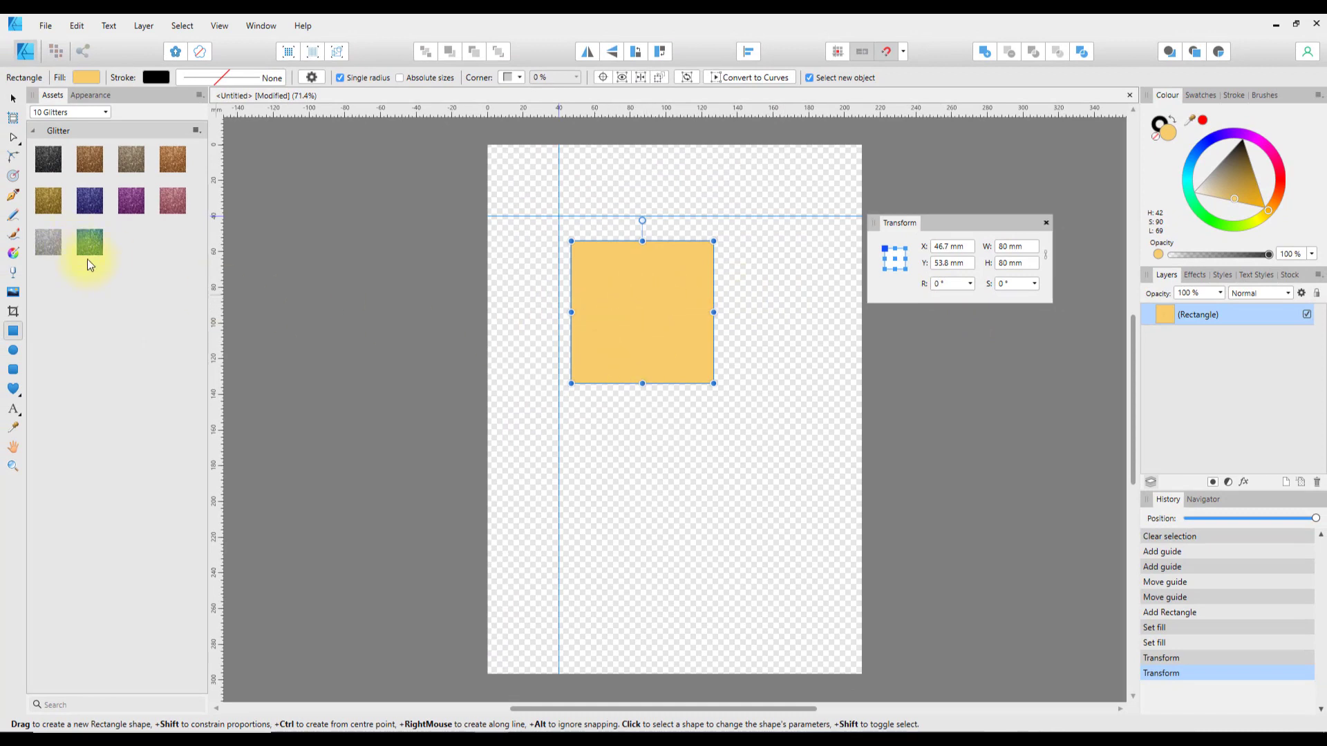
Move the orange square so its upper-left corner snaps to the guide intersection at X 40 mm, Y 40 mm
{"action": "left_click", "coordinate": [14, 100]}
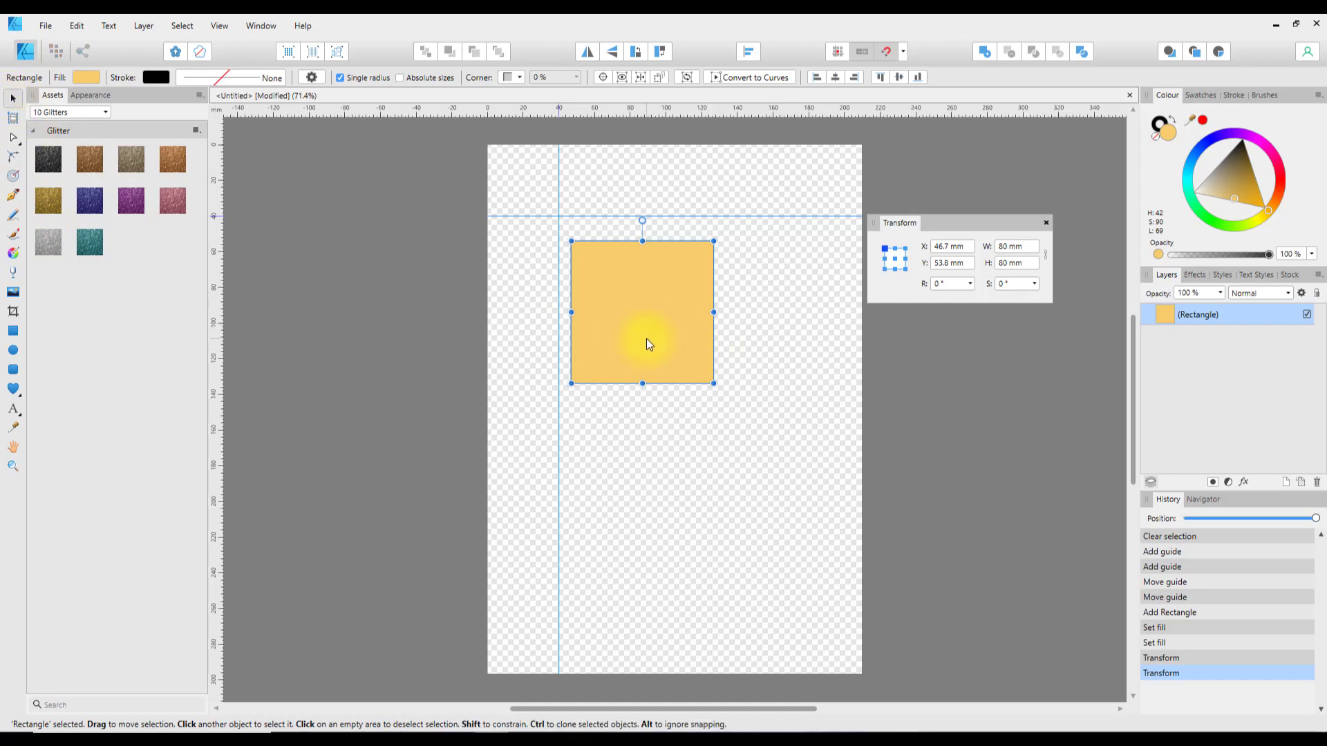
{"action": "left_click_drag", "start_coordinate": [648, 344], "coordinate": [648, 330]}
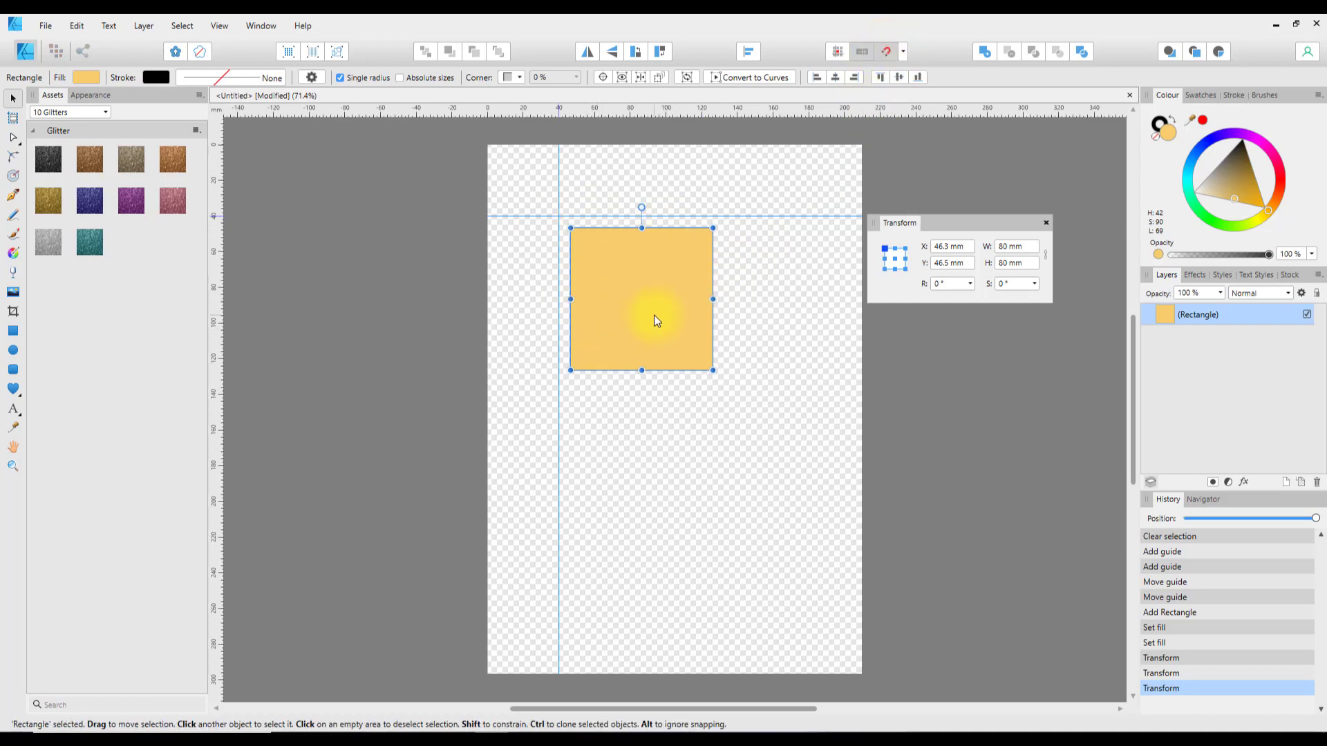
{"action": "left_click_drag", "start_coordinate": [653, 314], "coordinate": [646, 305]}
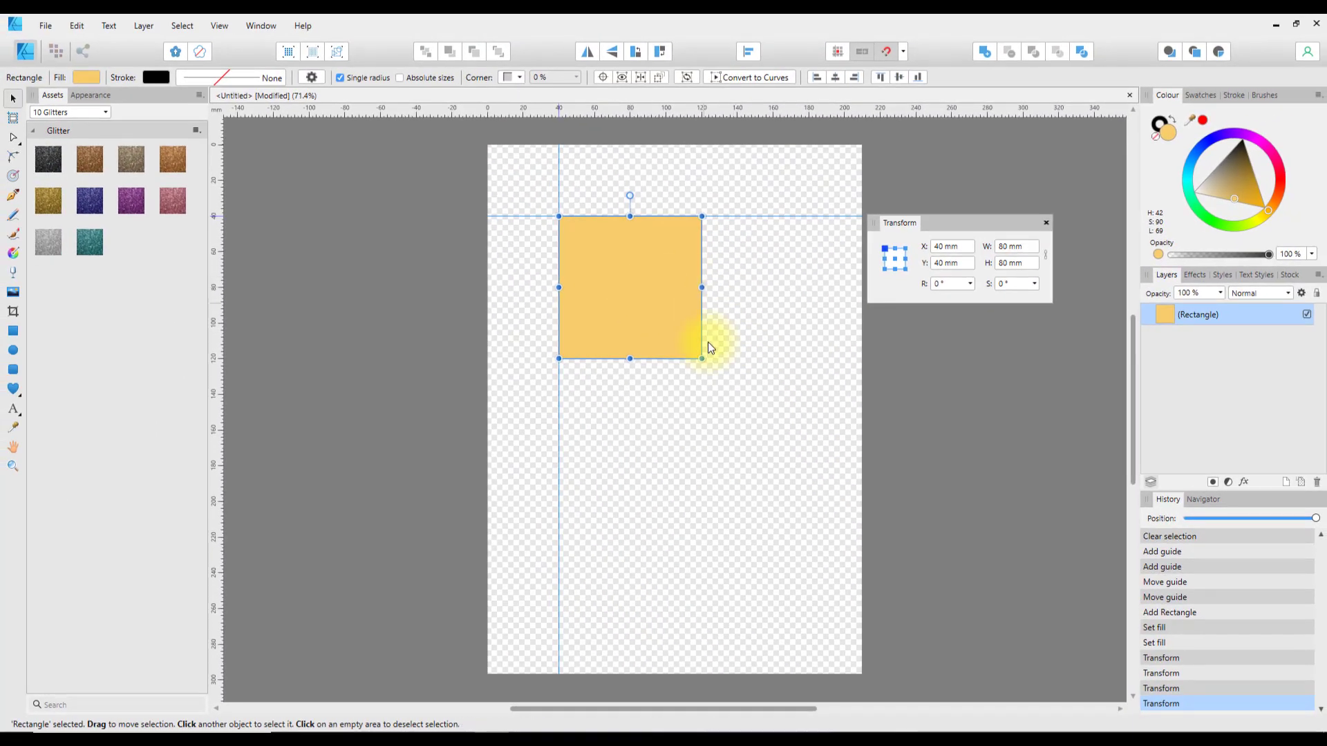
Duplicate the orange square and move the copy to the lower part of the page, at about X 69 mm, Y 181 mm
{"action": "right_click", "coordinate": [1164, 315]}
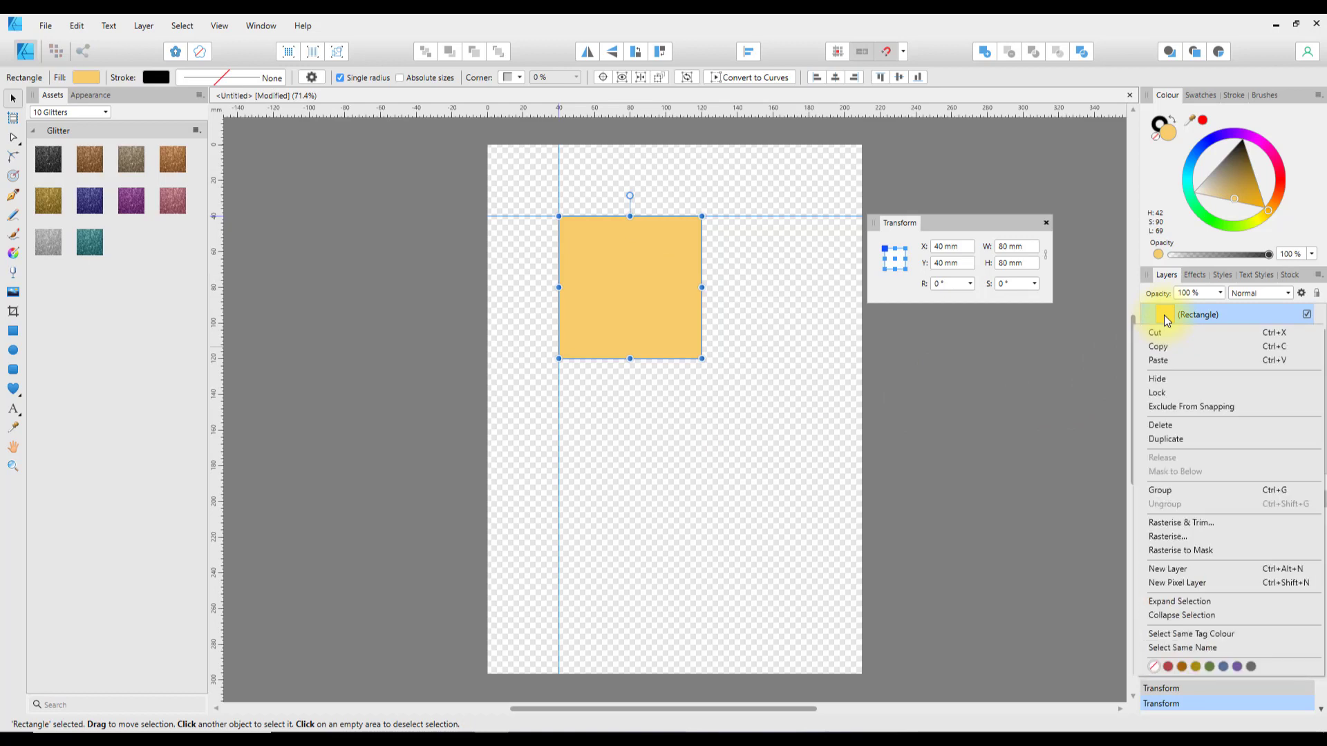
{"action": "left_click", "coordinate": [1165, 438]}
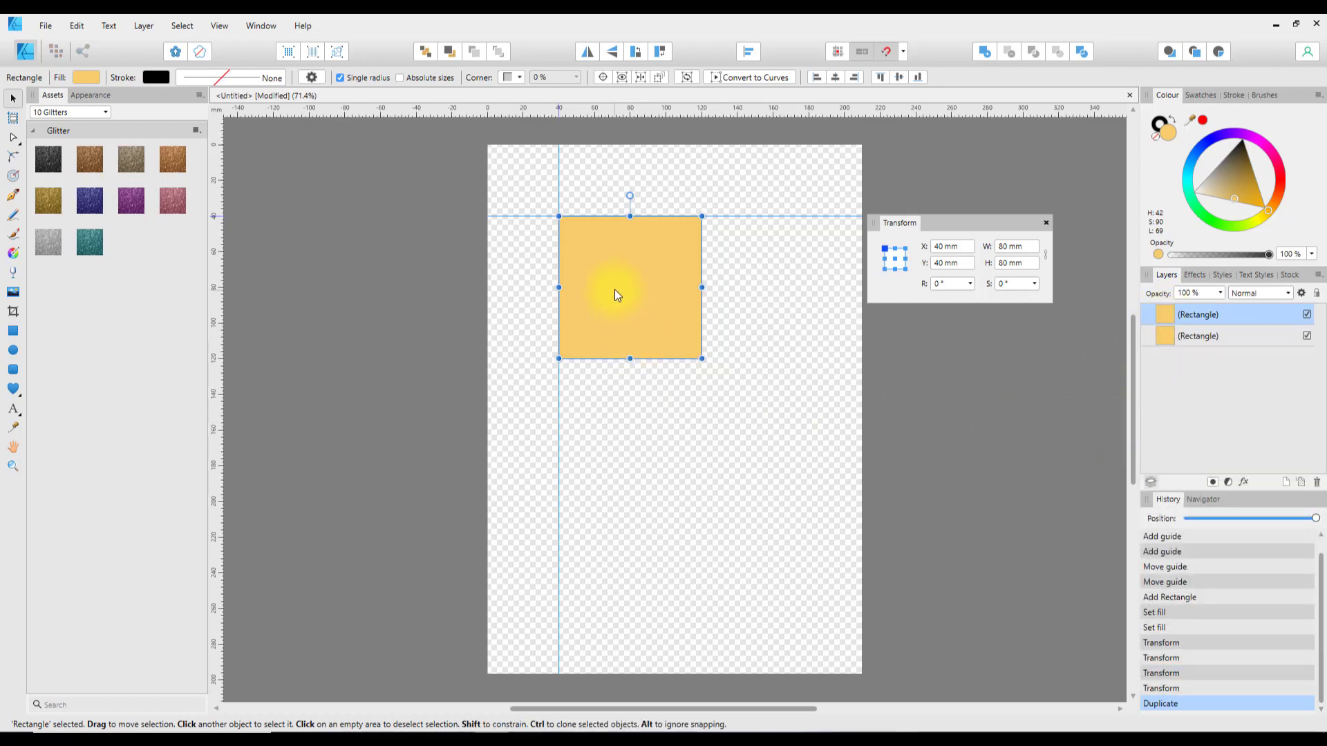
{"action": "left_click_drag", "start_coordinate": [616, 293], "coordinate": [666, 536]}
Fill the duplicated square with light blue (H 191, S 90, L 69)
{"action": "left_click", "coordinate": [86, 77]}
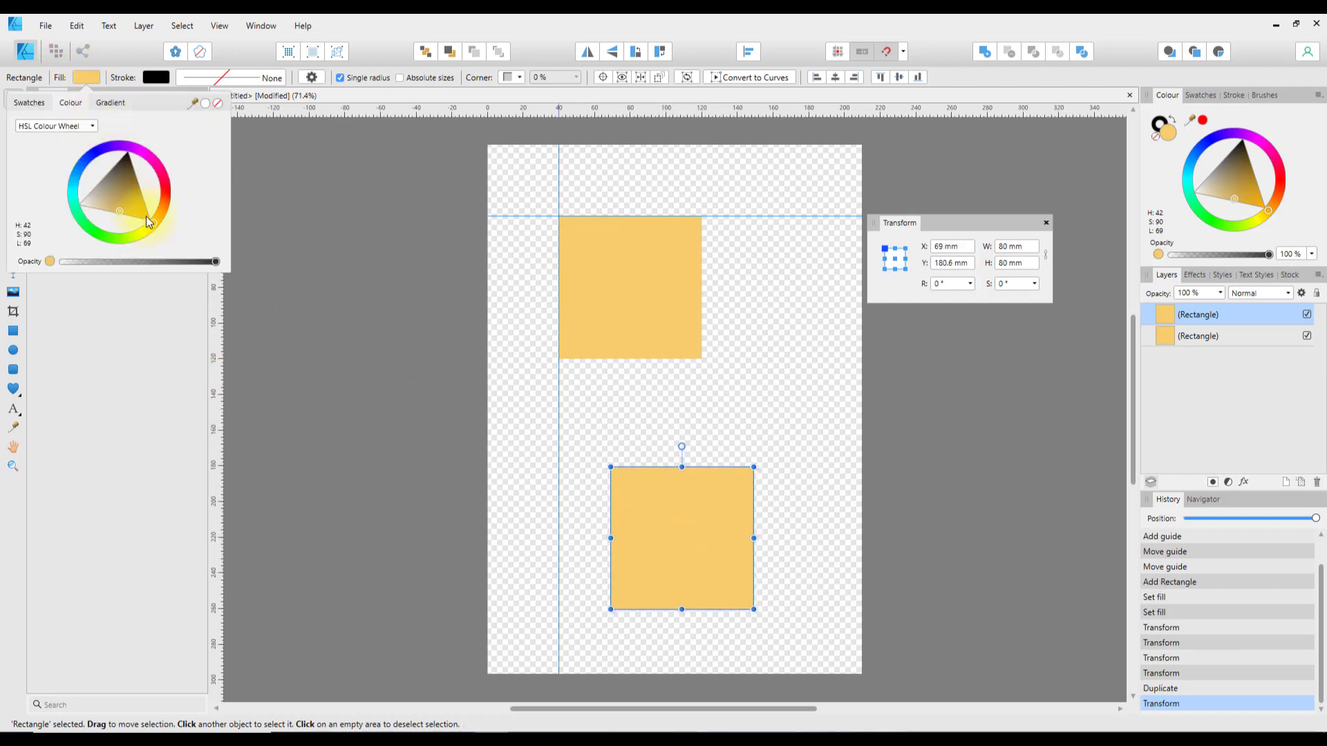
{"action": "left_click", "coordinate": [76, 197]}
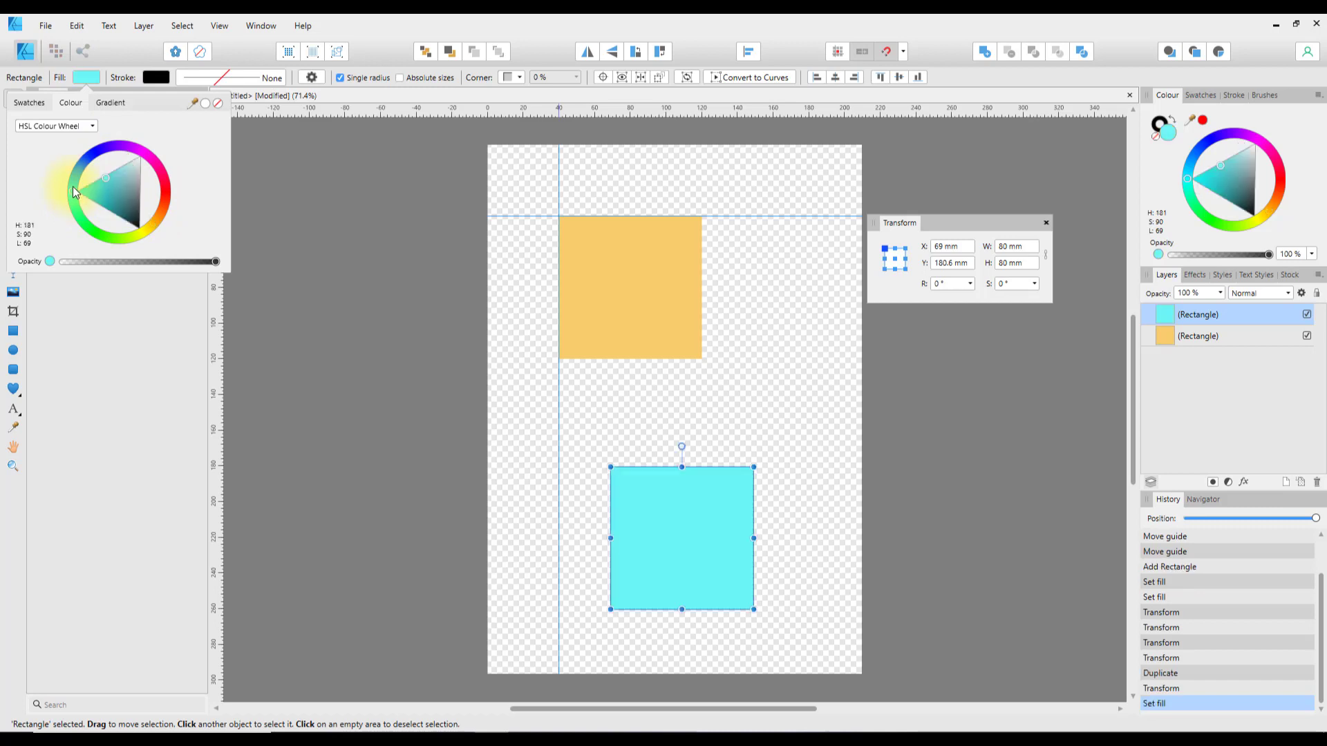
{"action": "left_click_drag", "start_coordinate": [74, 192], "coordinate": [74, 188]}
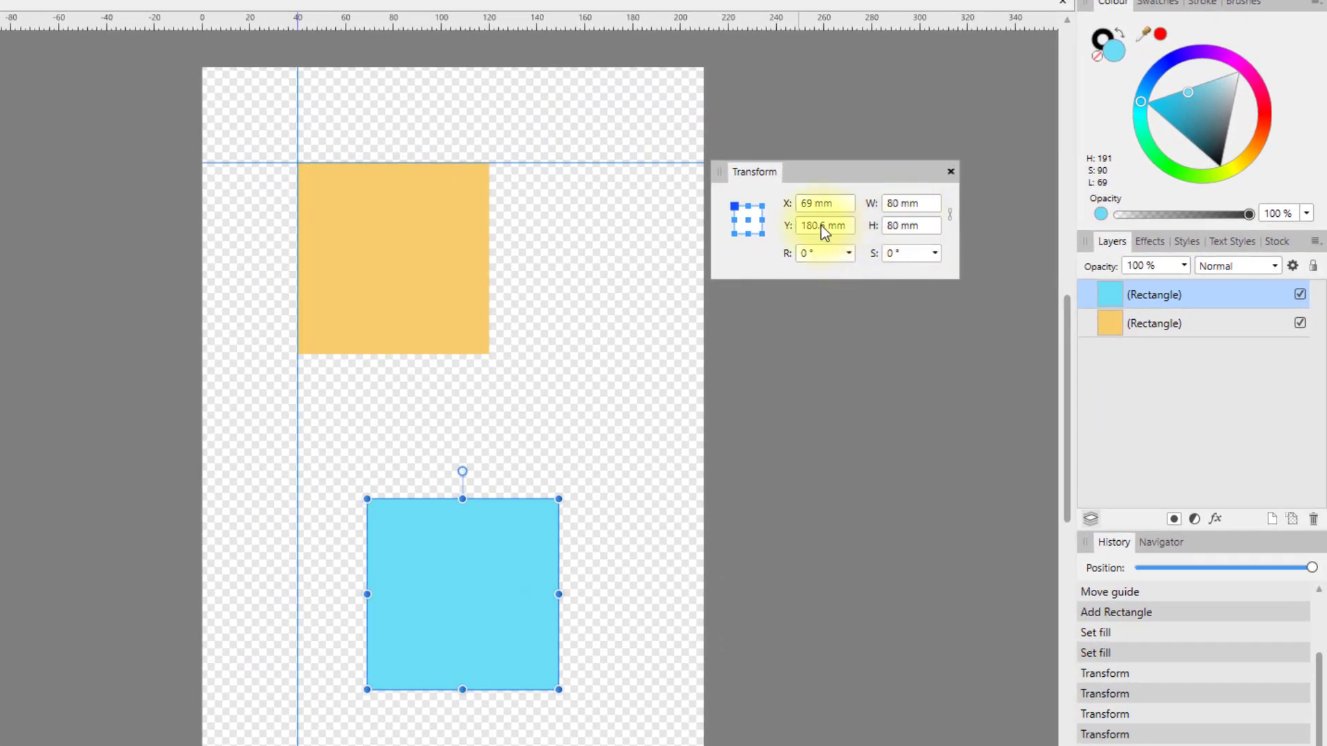
Move the light blue square up and to the left, to about X 54 mm, Y 160 mm
{"action": "left_click_drag", "start_coordinate": [472, 617], "coordinate": [436, 567]}
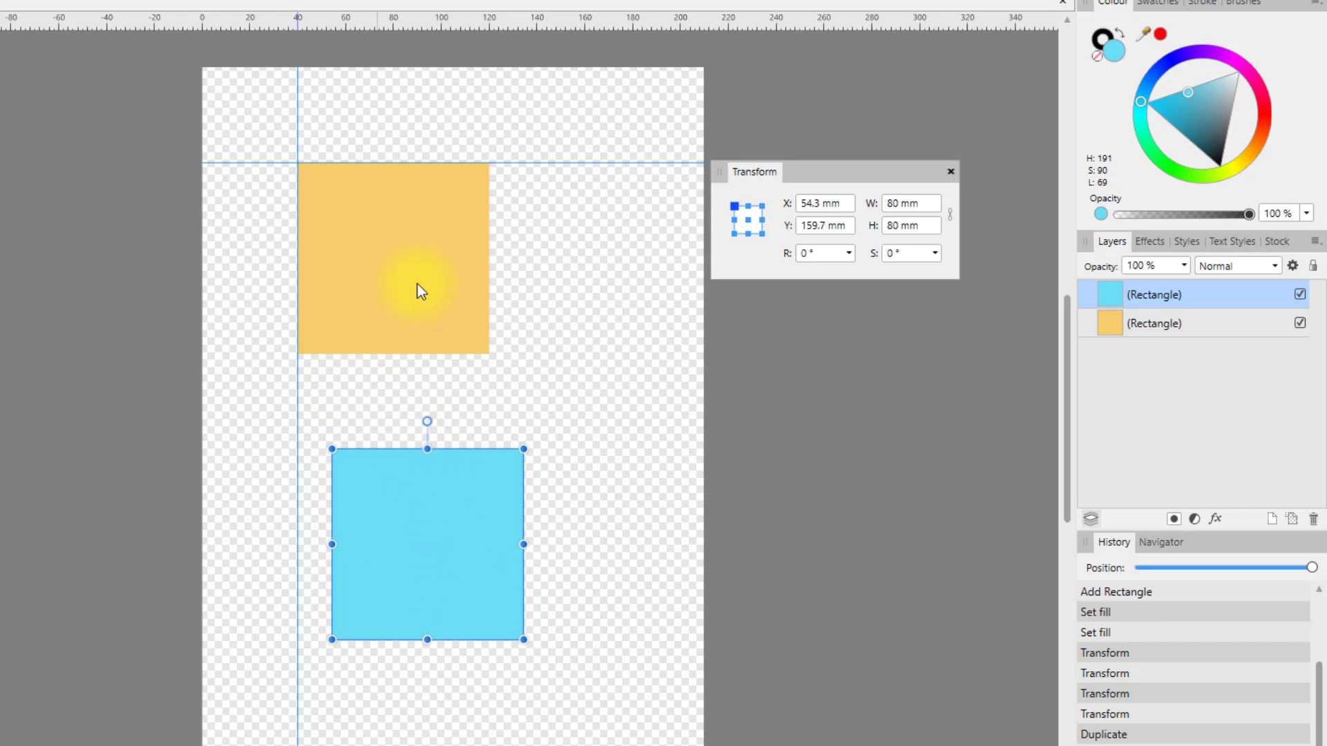
Examine the orange square's coordinates from the centre, lower-right and lower-left reference points, ending on the upper-left one
{"action": "left_click", "coordinate": [1116, 325]}
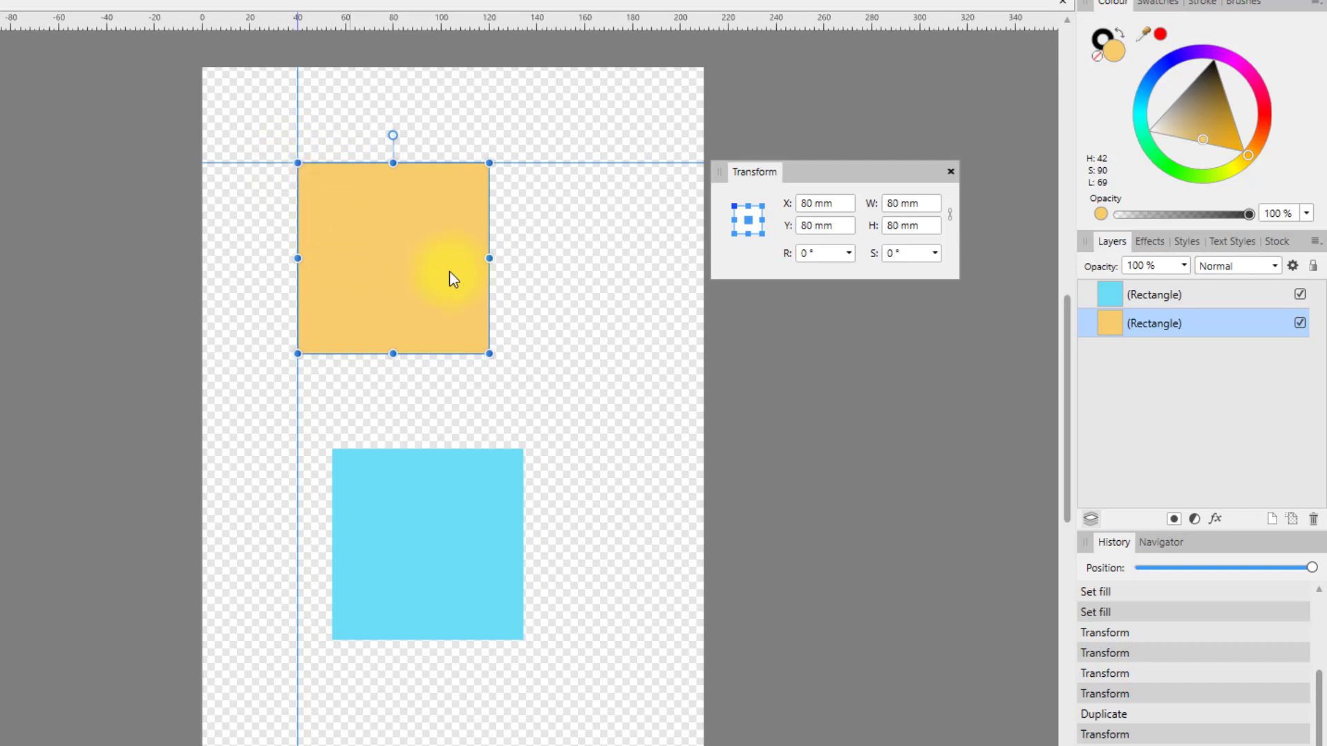
{"action": "left_click", "coordinate": [761, 234]}
{"action": "left_click", "coordinate": [734, 207]}
{"action": "left_click", "coordinate": [735, 235]}
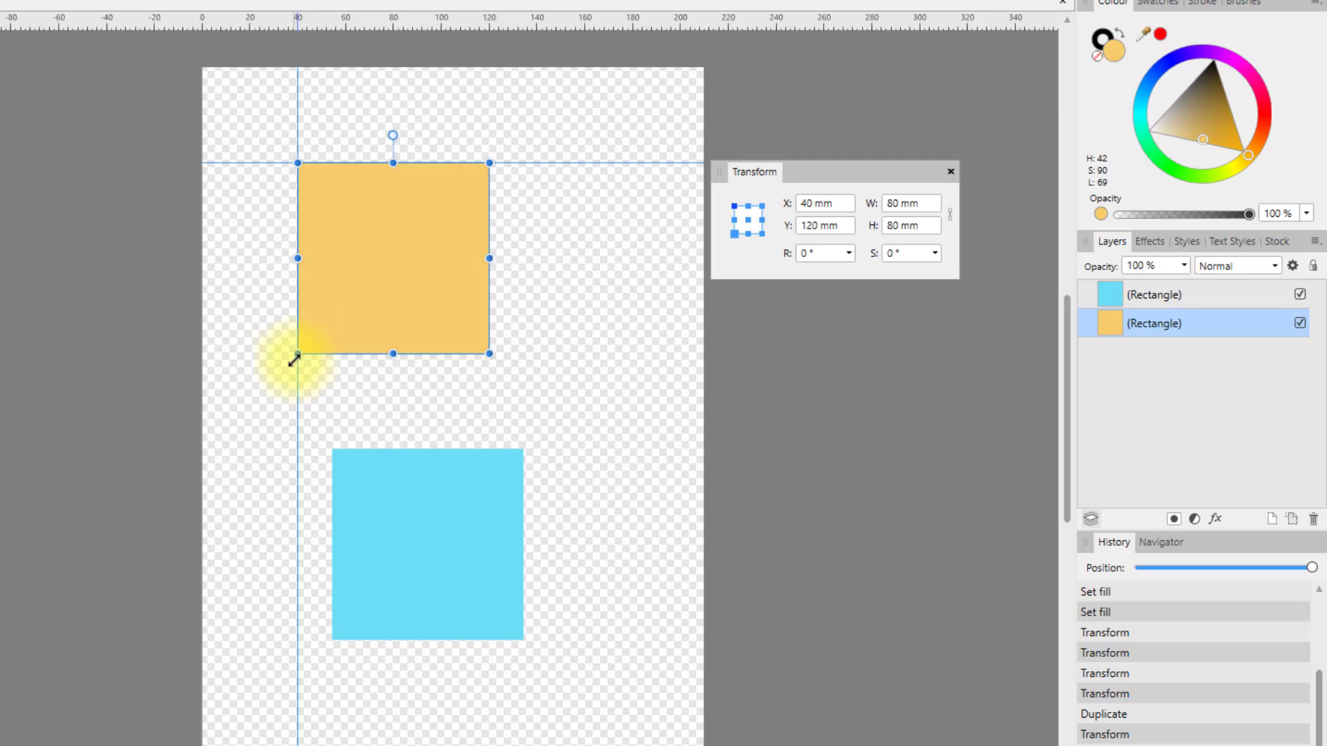
{"action": "left_click", "coordinate": [734, 207]}
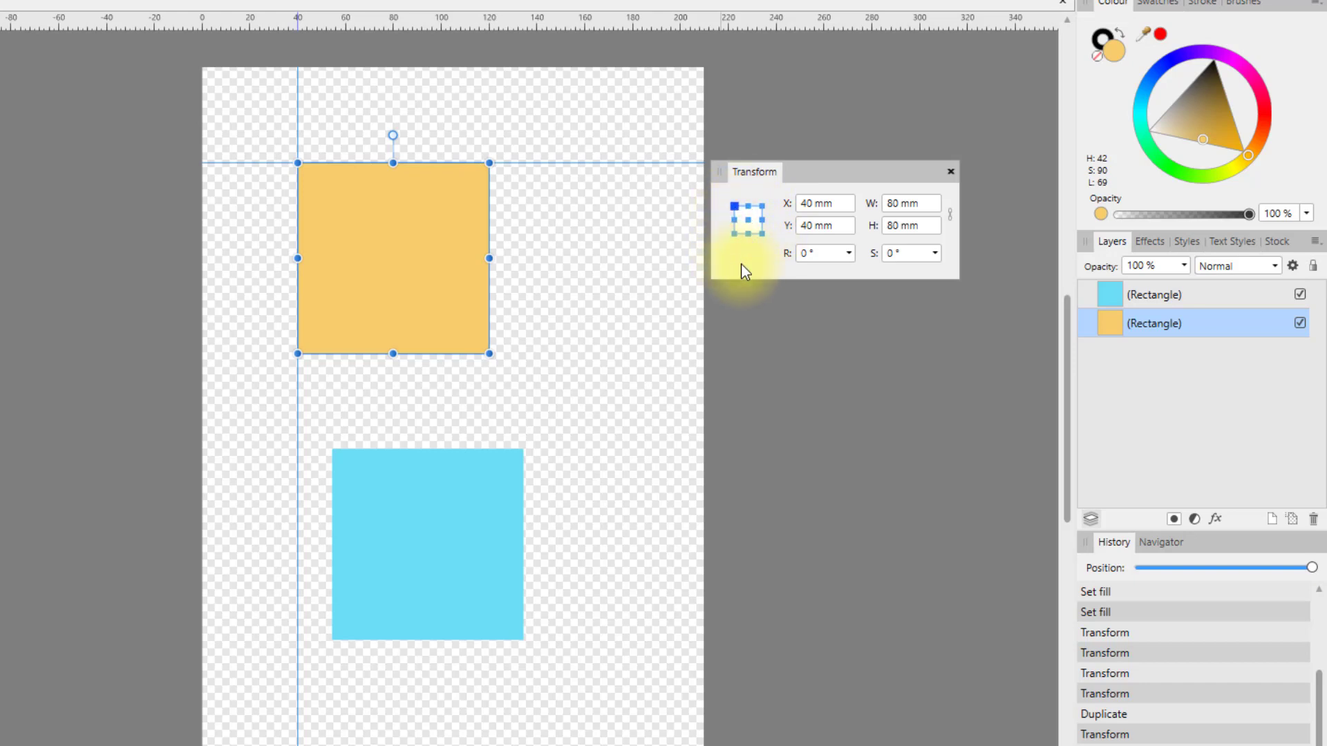
{"action": "left_click", "coordinate": [762, 235]}
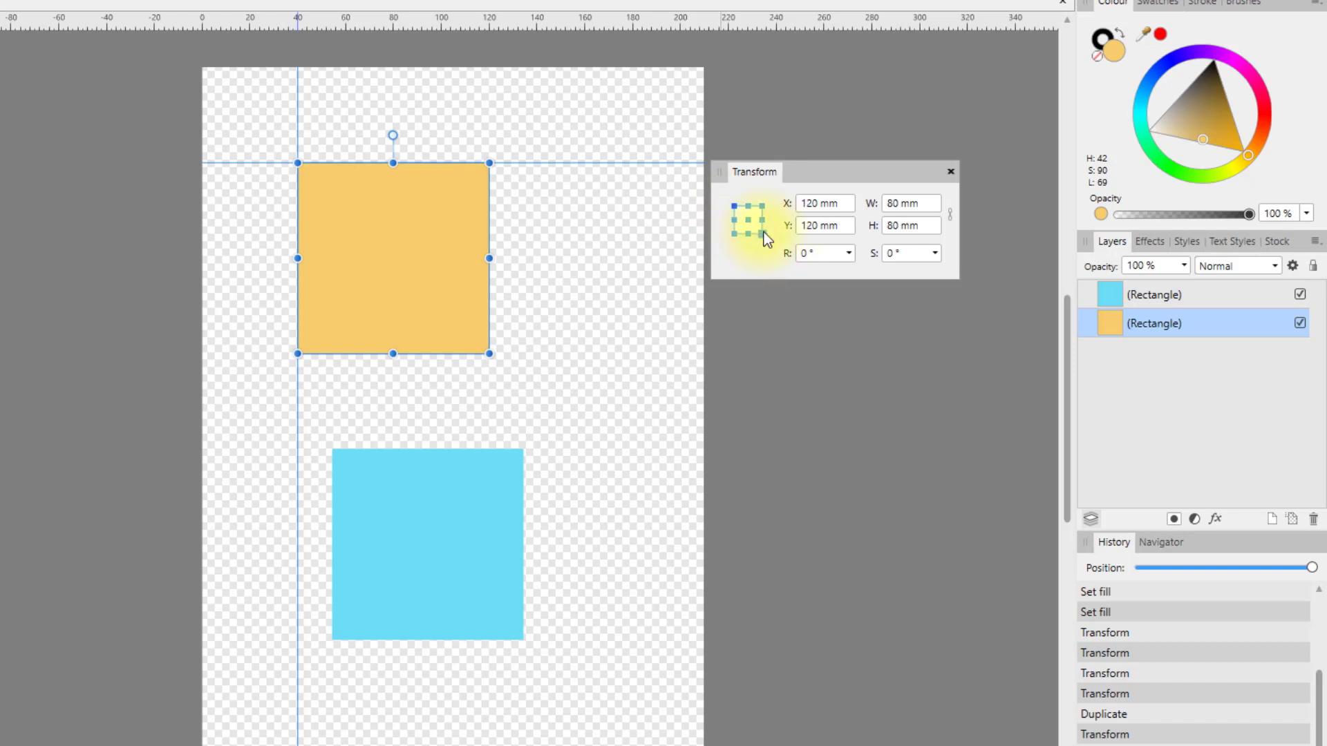
{"action": "left_click", "coordinate": [734, 207]}
{"action": "left_click", "coordinate": [734, 207]}
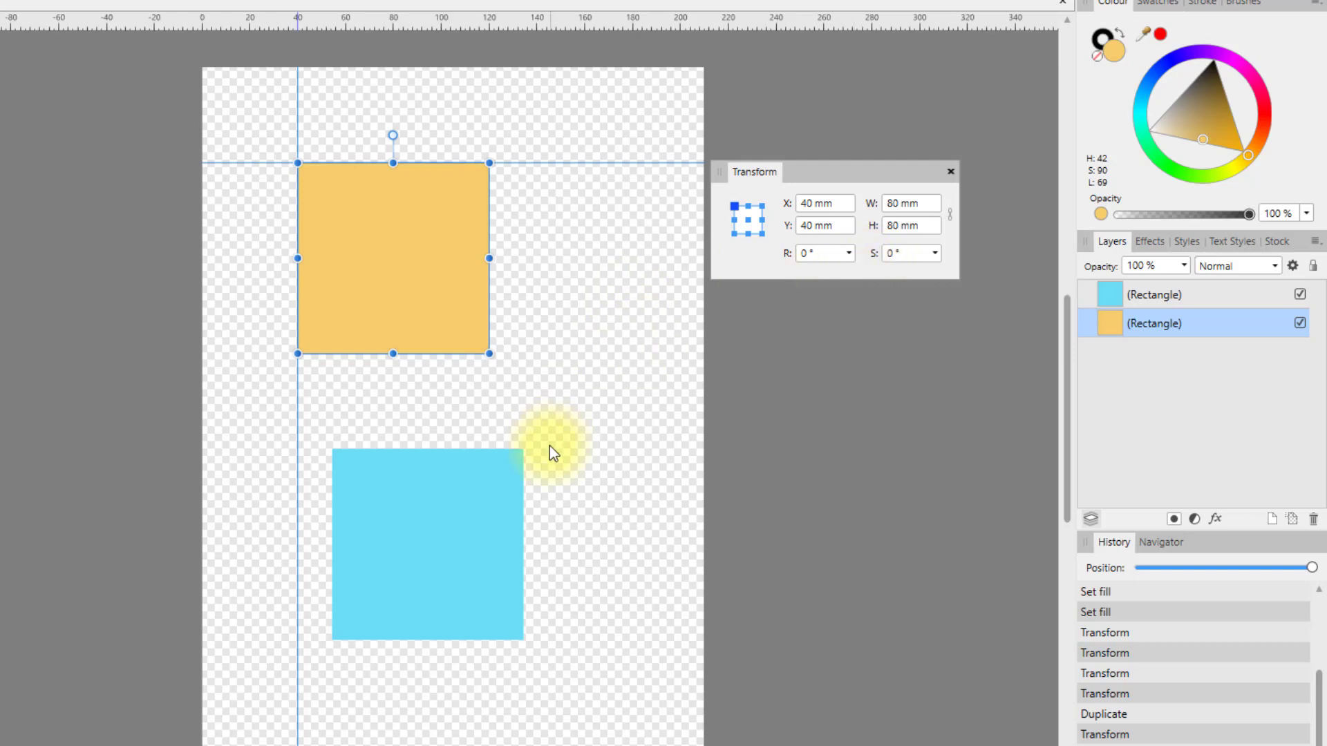
Move the light blue square to about X 84.5 mm, Y 160.8 mm and place the Transform panel beside it
{"action": "left_click", "coordinate": [442, 527]}
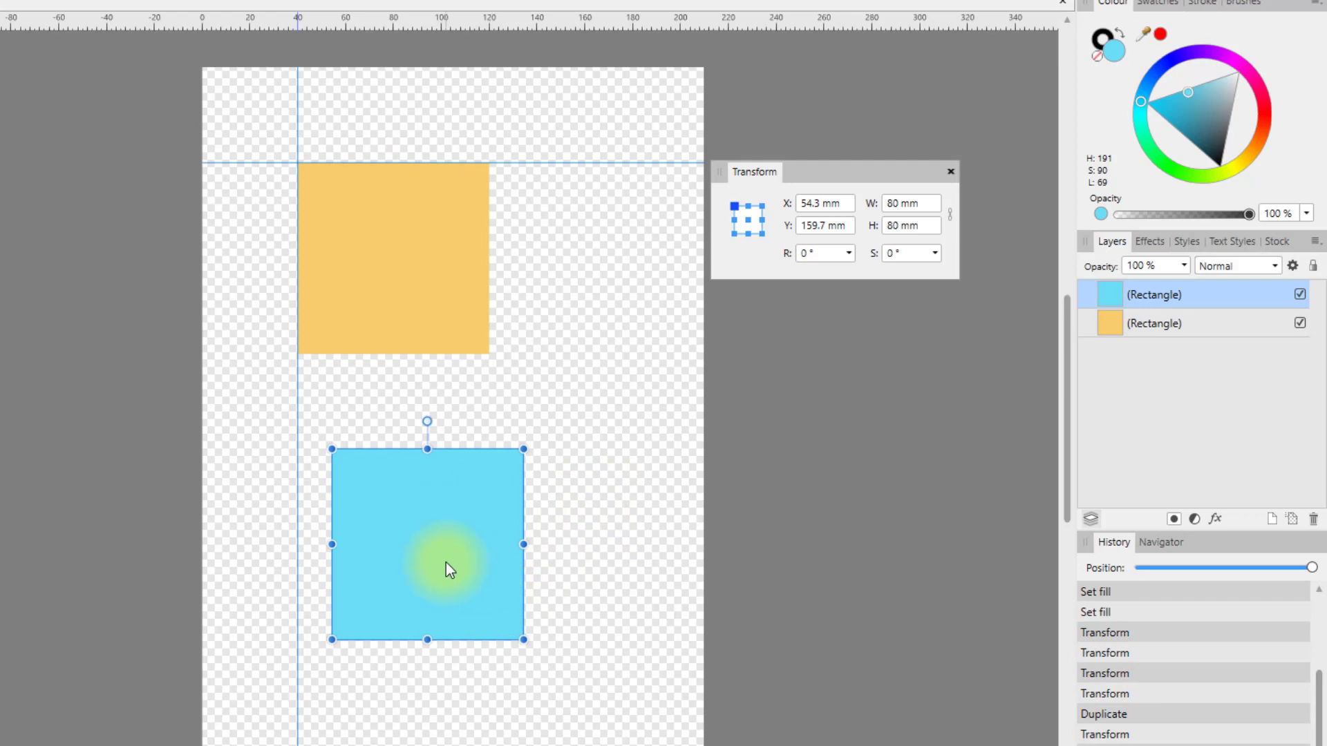
{"action": "left_click_drag", "start_coordinate": [445, 563], "coordinate": [518, 570]}
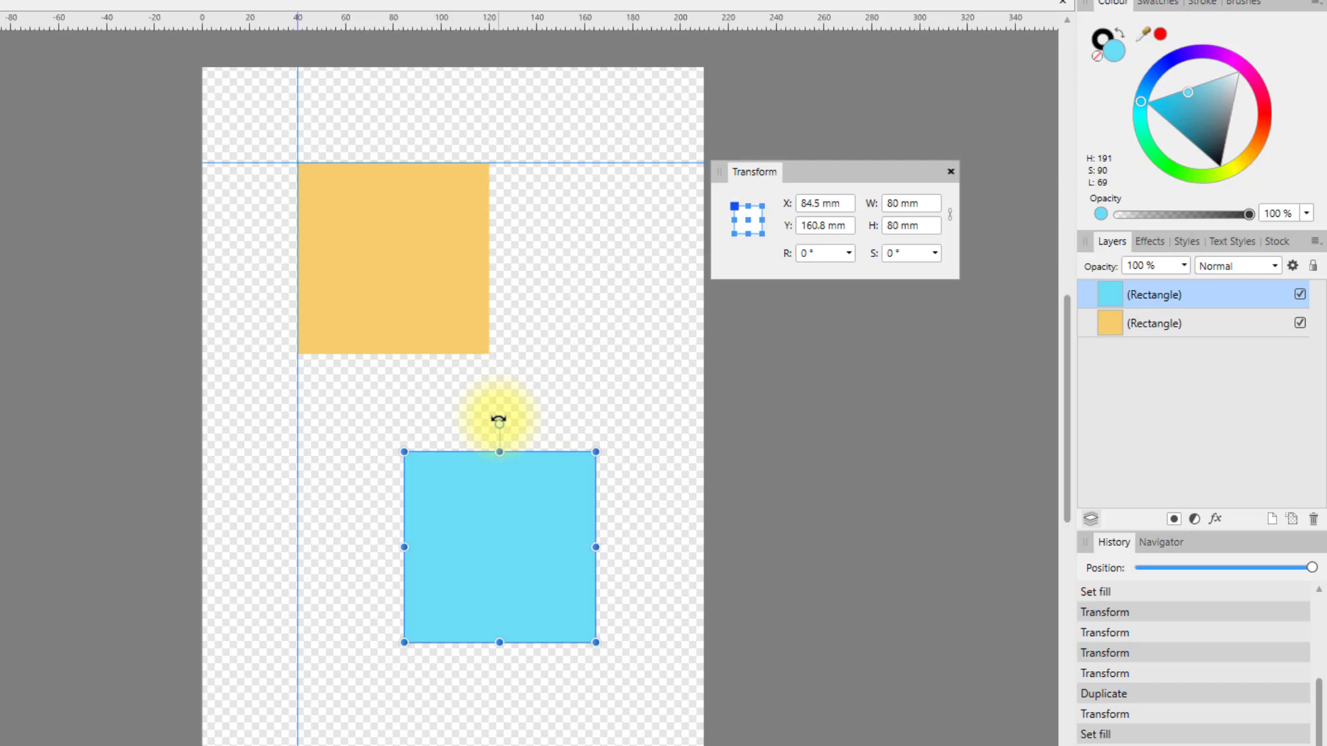
{"action": "left_click", "coordinate": [498, 420]}
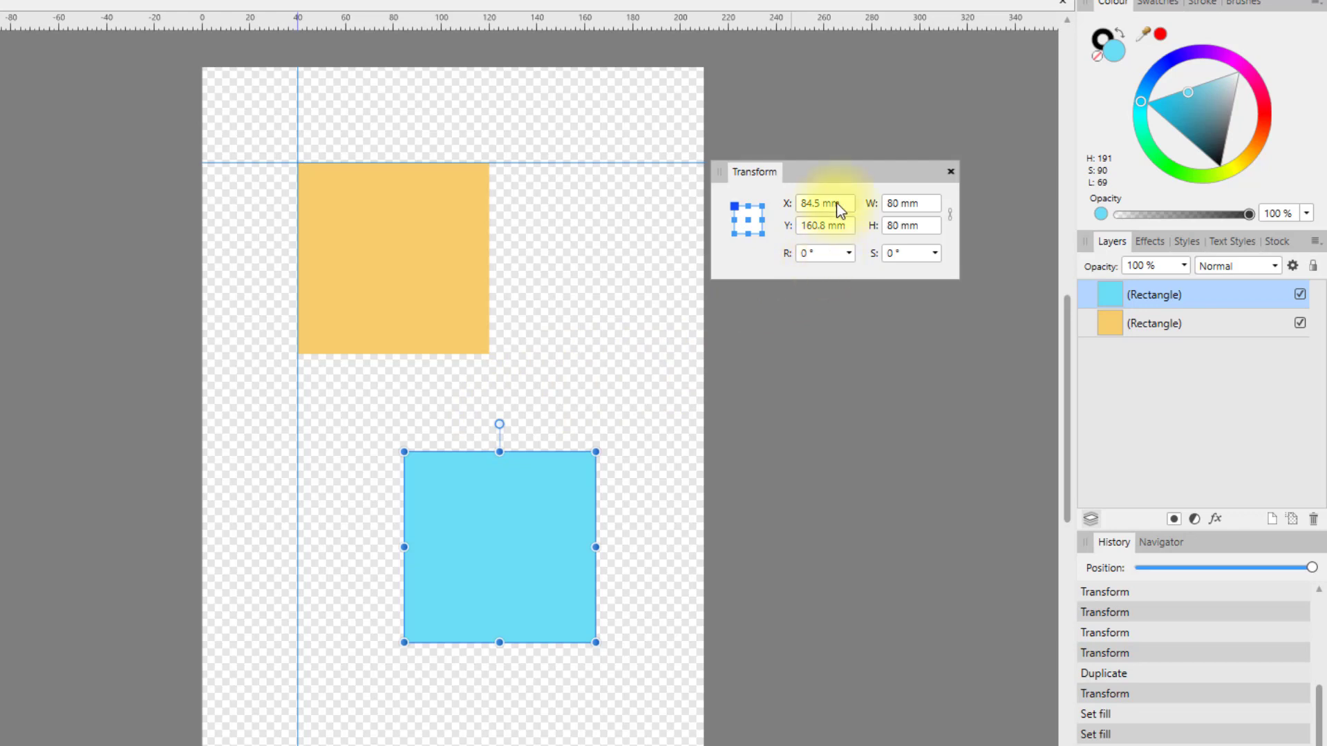
{"action": "left_click_drag", "start_coordinate": [847, 171], "coordinate": [764, 457]}
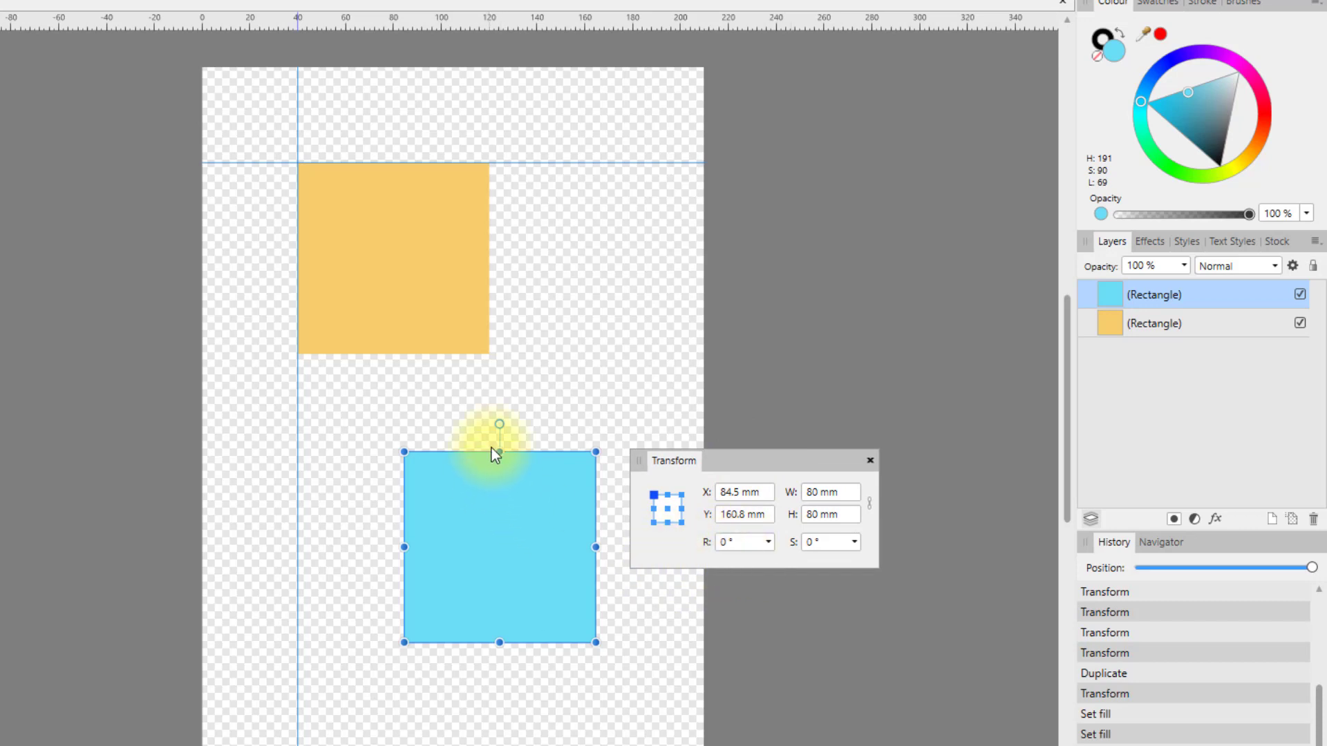
Try rotating the light blue square freely by its handles, including with the reference point set to its lower-right corner
{"action": "mouse_move", "coordinate": [498, 424]}
{"action": "left_mouse_down"}
{"action": "mouse_move", "coordinate": [396, 468]}
{"action": "mouse_move", "coordinate": [391, 554]}
{"action": "mouse_move", "coordinate": [391, 503]}
{"action": "mouse_move", "coordinate": [452, 438]}
{"action": "mouse_move", "coordinate": [533, 432]}
{"action": "mouse_move", "coordinate": [614, 486]}
{"action": "mouse_move", "coordinate": [571, 444]}
{"action": "mouse_move", "coordinate": [488, 408]}
{"action": "mouse_move", "coordinate": [496, 419]}
{"action": "left_mouse_up"}
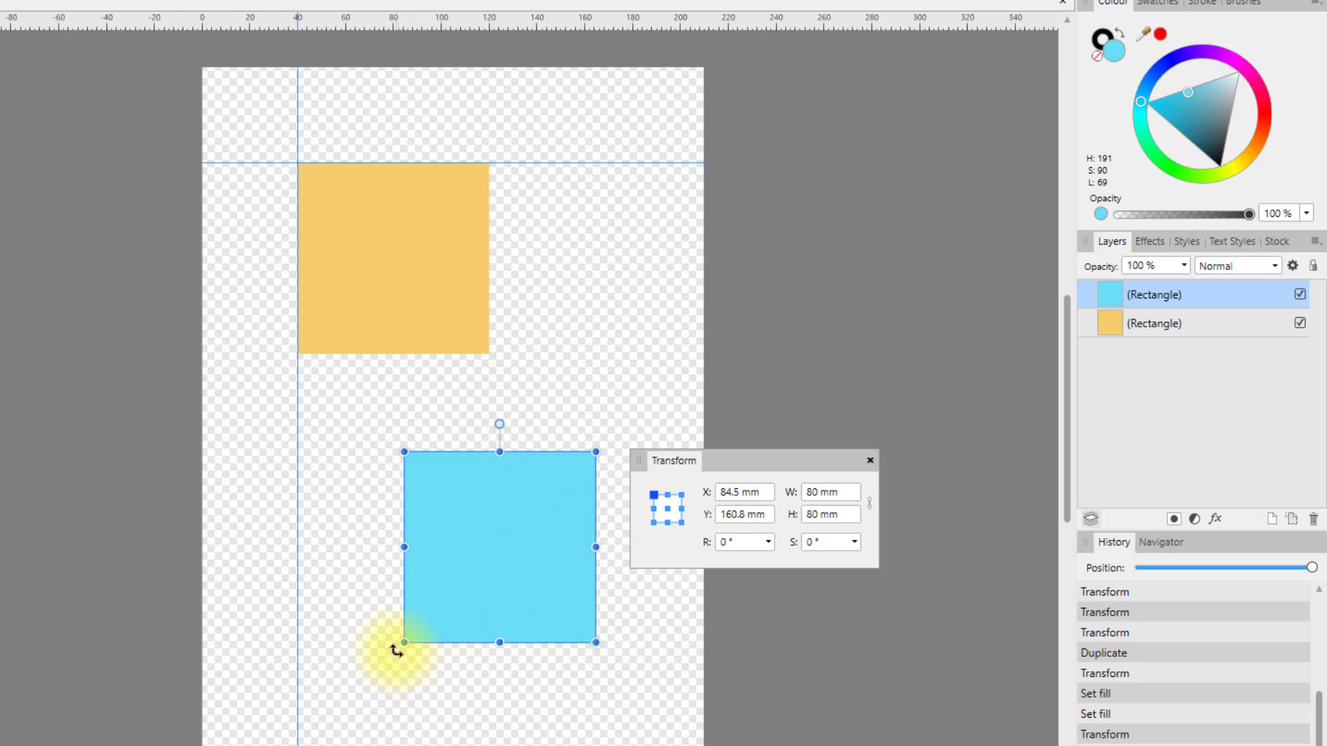
{"action": "mouse_move", "coordinate": [397, 649]}
{"action": "left_mouse_down"}
{"action": "mouse_move", "coordinate": [486, 681]}
{"action": "mouse_move", "coordinate": [521, 675]}
{"action": "mouse_move", "coordinate": [400, 675]}
{"action": "mouse_move", "coordinate": [350, 640]}
{"action": "mouse_move", "coordinate": [387, 660]}
{"action": "left_mouse_up"}
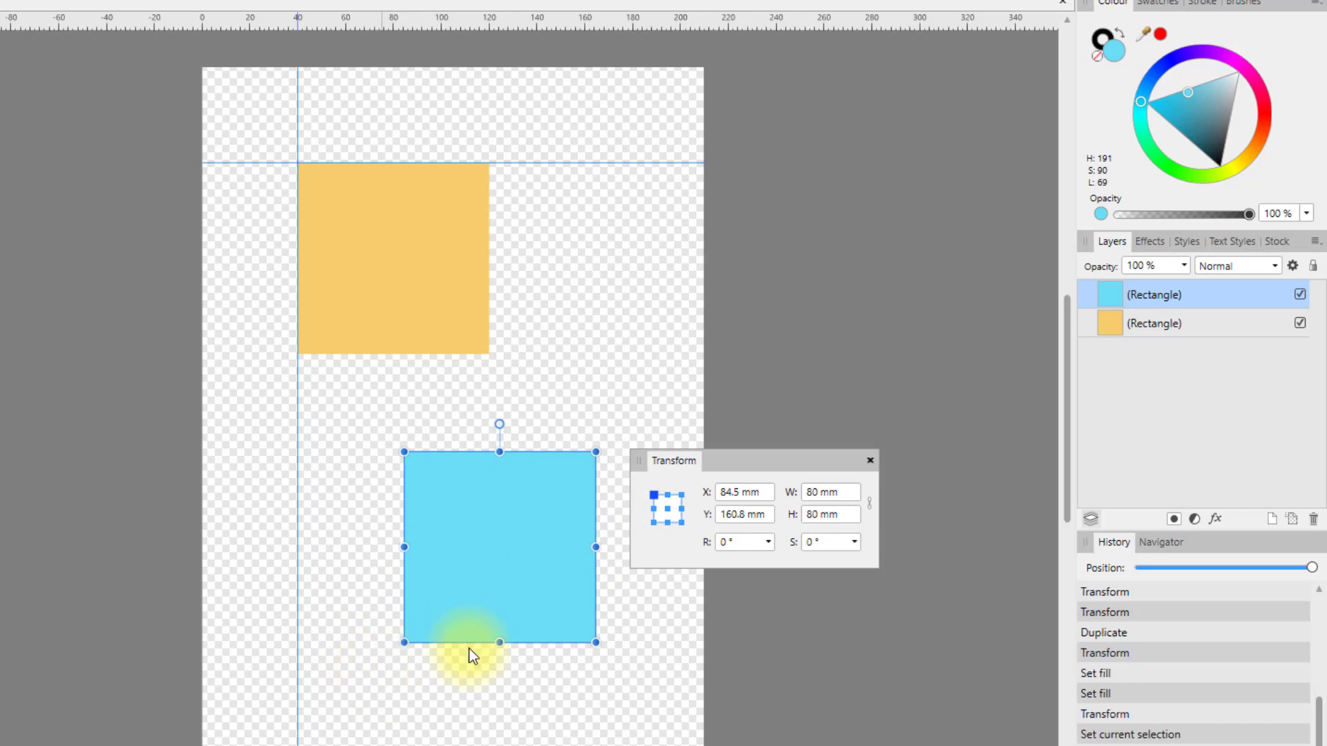
{"action": "left_click", "coordinate": [681, 523]}
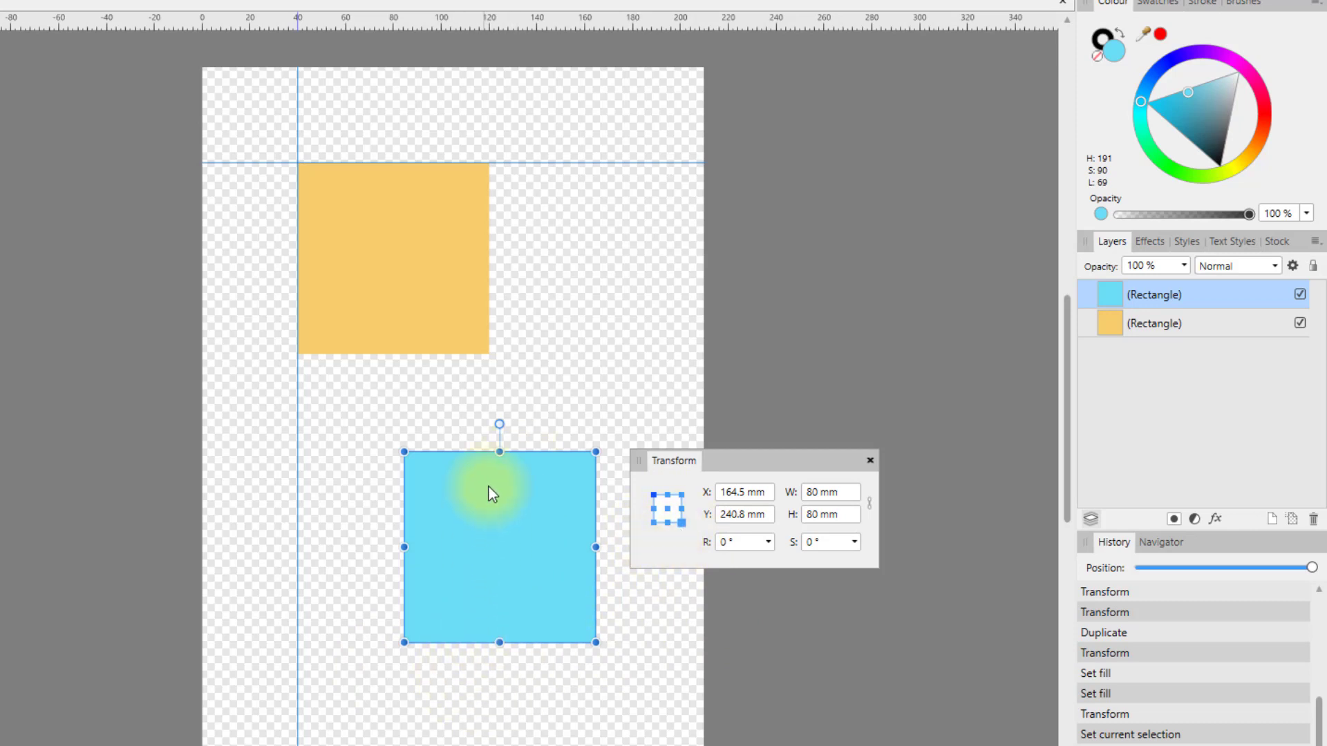
{"action": "left_click_drag", "start_coordinate": [498, 423], "coordinate": [439, 438]}
{"action": "left_click_drag", "start_coordinate": [464, 432], "coordinate": [488, 431]}
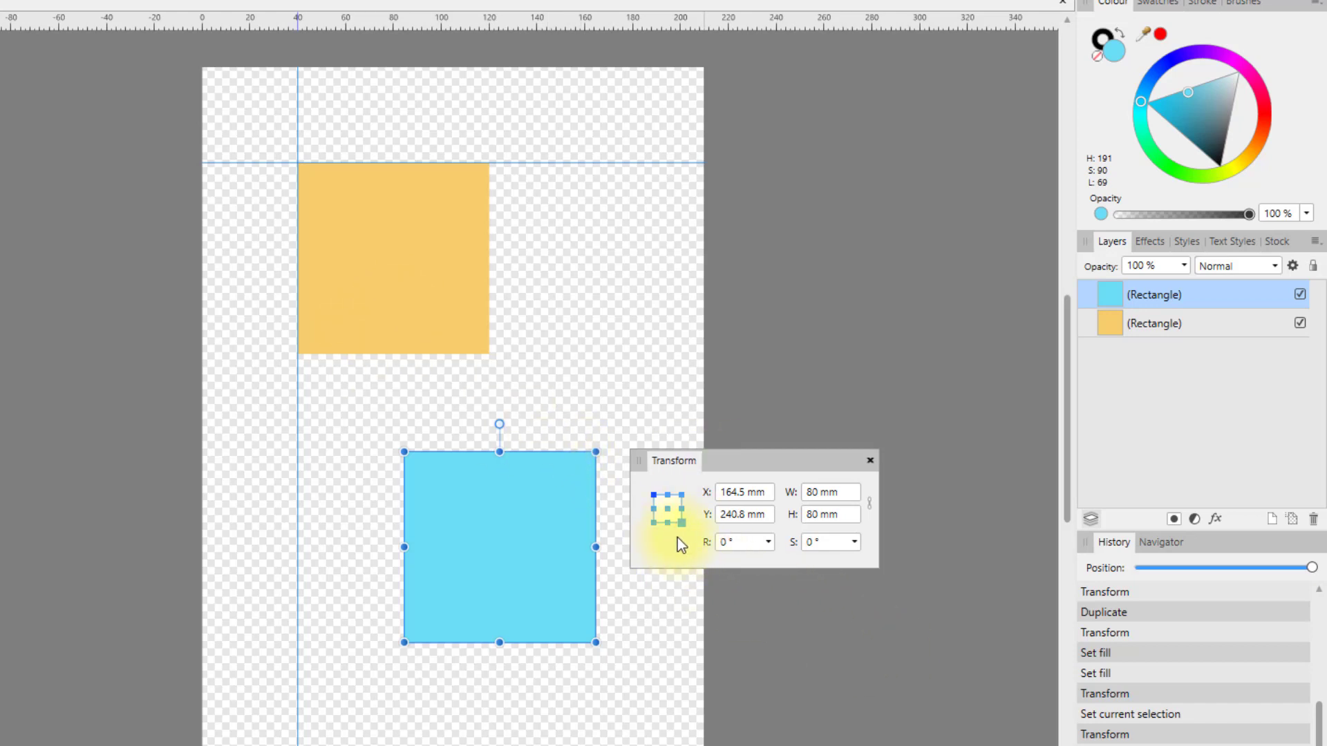
Place the Transform panel beside the orange square and try rotating that square about its lower-right corner
{"action": "left_click", "coordinate": [369, 247]}
{"action": "left_click_drag", "start_coordinate": [759, 461], "coordinate": [728, 197]}
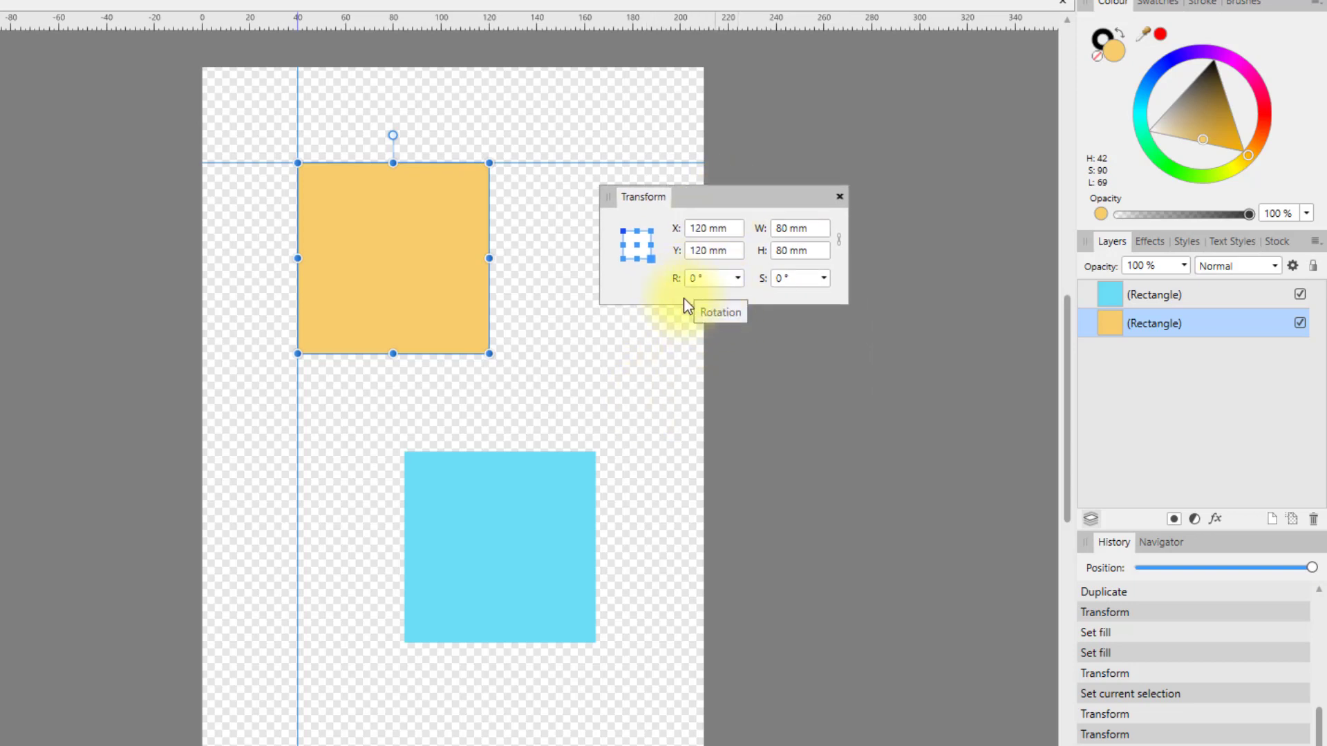
{"action": "left_click", "coordinate": [652, 260]}
{"action": "left_click", "coordinate": [738, 278]}
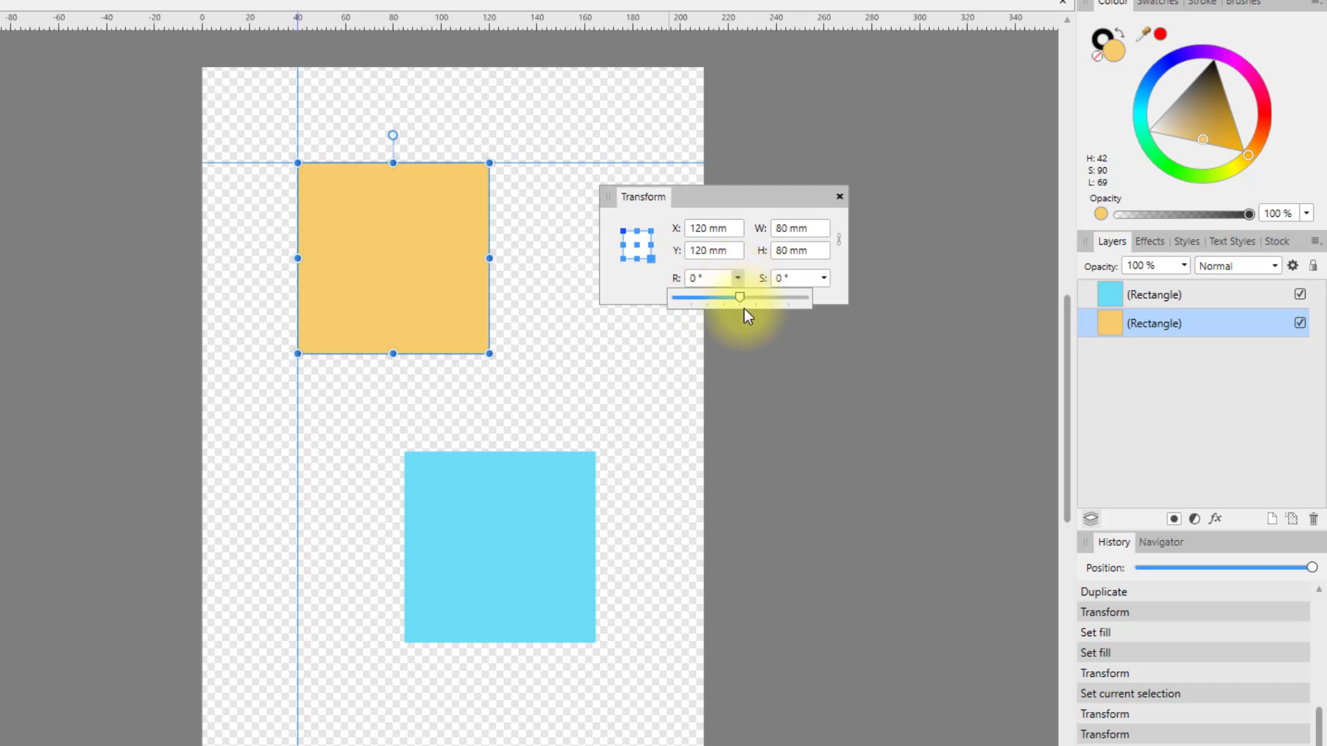
{"action": "mouse_move", "coordinate": [742, 297]}
{"action": "left_mouse_down"}
{"action": "mouse_move", "coordinate": [773, 304]}
{"action": "mouse_move", "coordinate": [691, 306]}
{"action": "mouse_move", "coordinate": [741, 301]}
{"action": "left_mouse_up"}
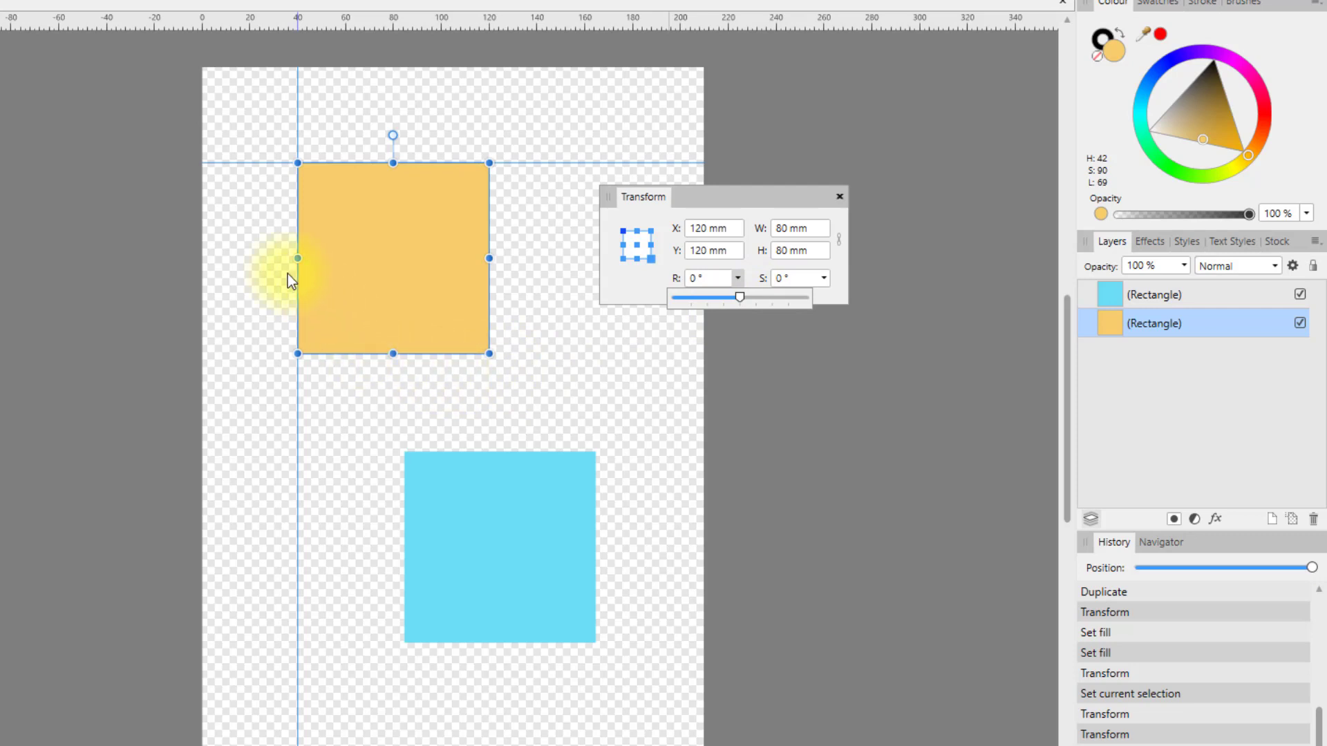
Set the orange square's reference point to the middle of its left edge and try rotating it about that point
{"action": "left_click", "coordinate": [623, 246]}
{"action": "left_click", "coordinate": [622, 245]}
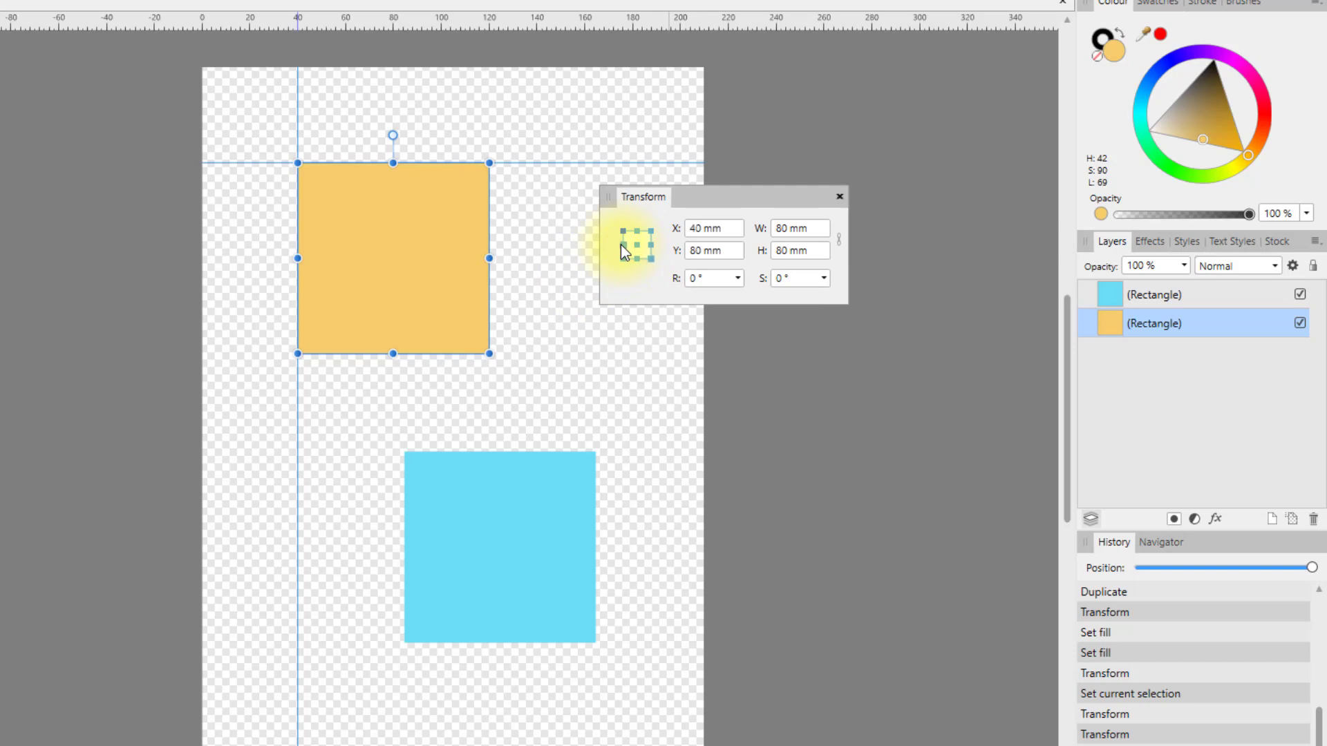
{"action": "left_click", "coordinate": [738, 278]}
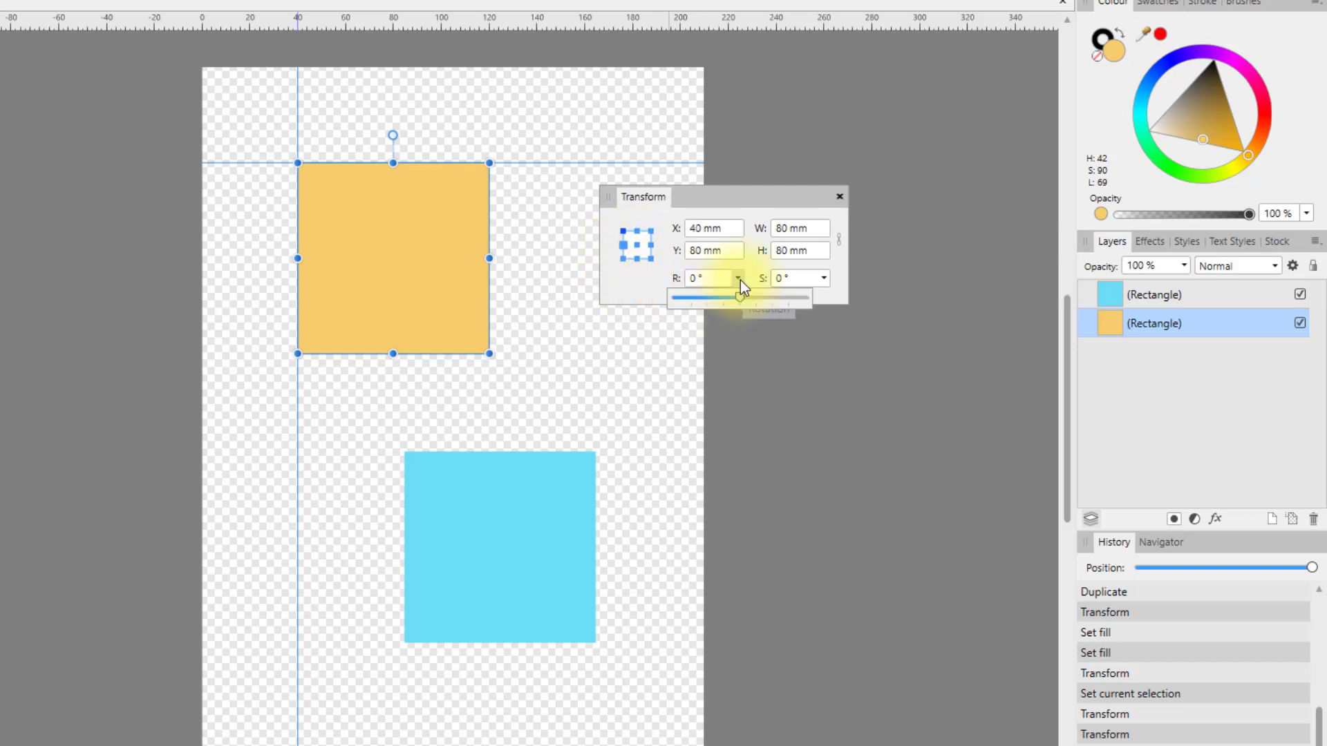
{"action": "mouse_move", "coordinate": [740, 298]}
{"action": "left_mouse_down"}
{"action": "mouse_move", "coordinate": [752, 298]}
{"action": "mouse_move", "coordinate": [707, 304]}
{"action": "mouse_move", "coordinate": [739, 300]}
{"action": "left_mouse_up"}
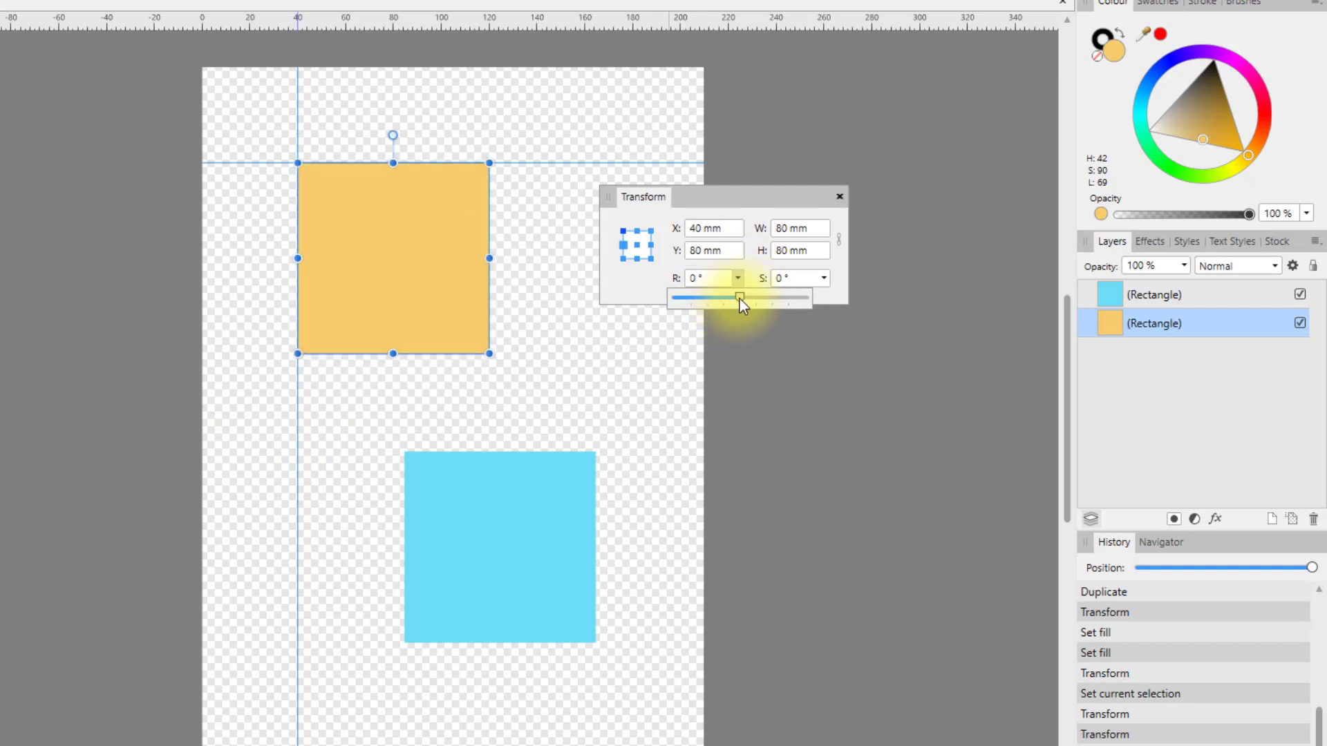
{"action": "left_click", "coordinate": [775, 196]}
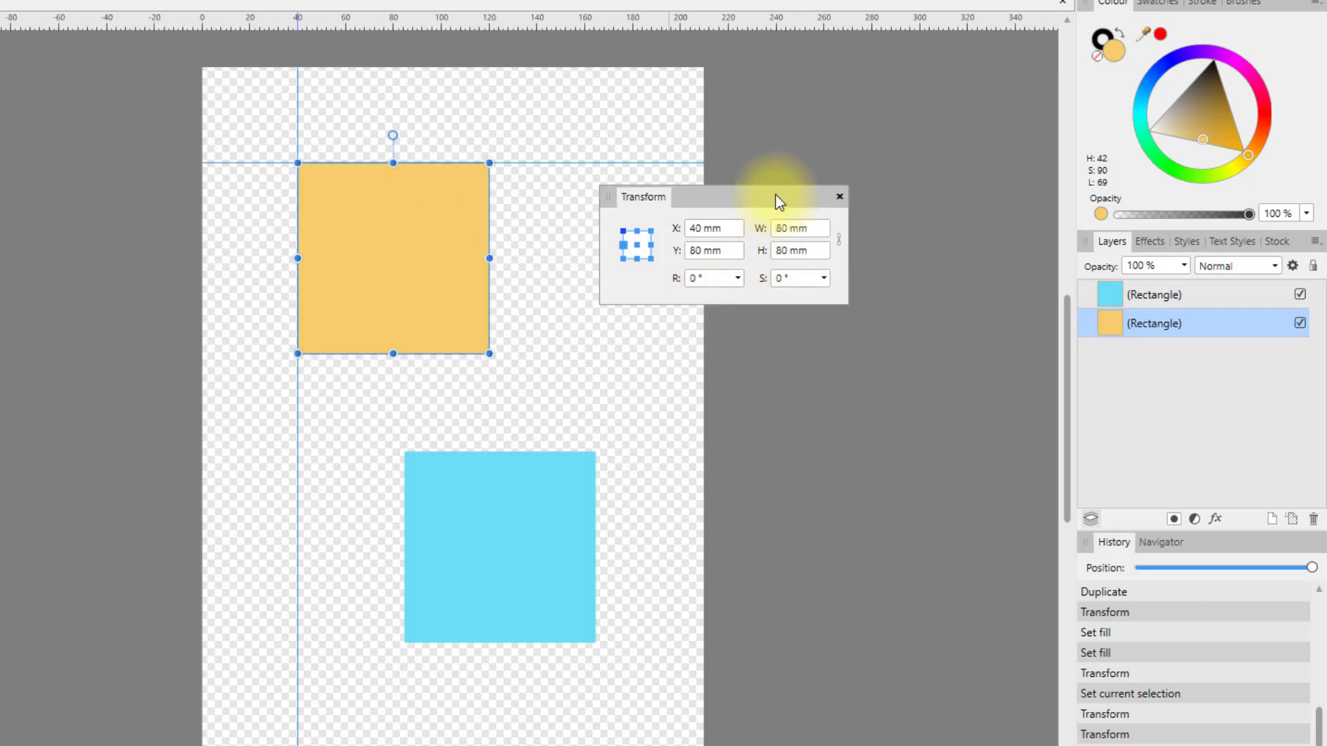
Place the Transform panel beside the light blue square and shear the square slightly by its top and left edges, to about 2.5°
{"action": "left_click_drag", "start_coordinate": [761, 193], "coordinate": [808, 483]}
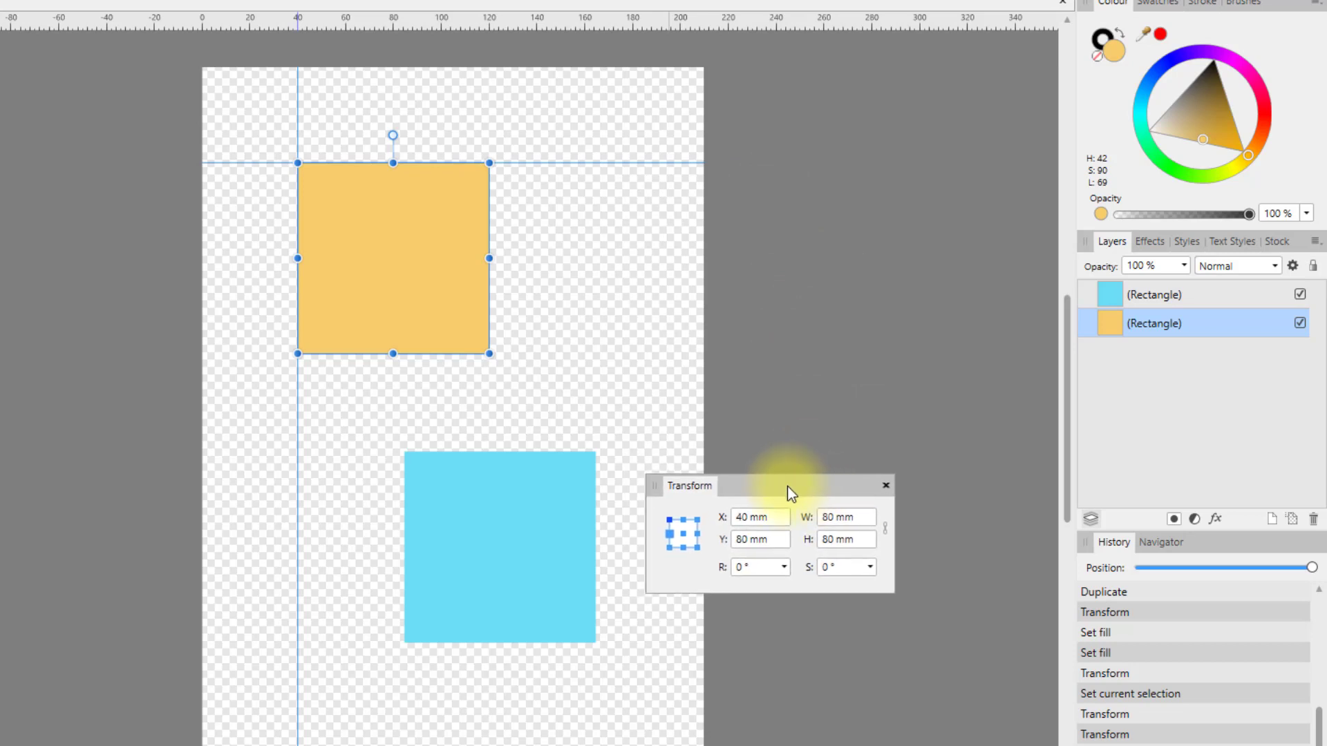
{"action": "left_click", "coordinate": [503, 539]}
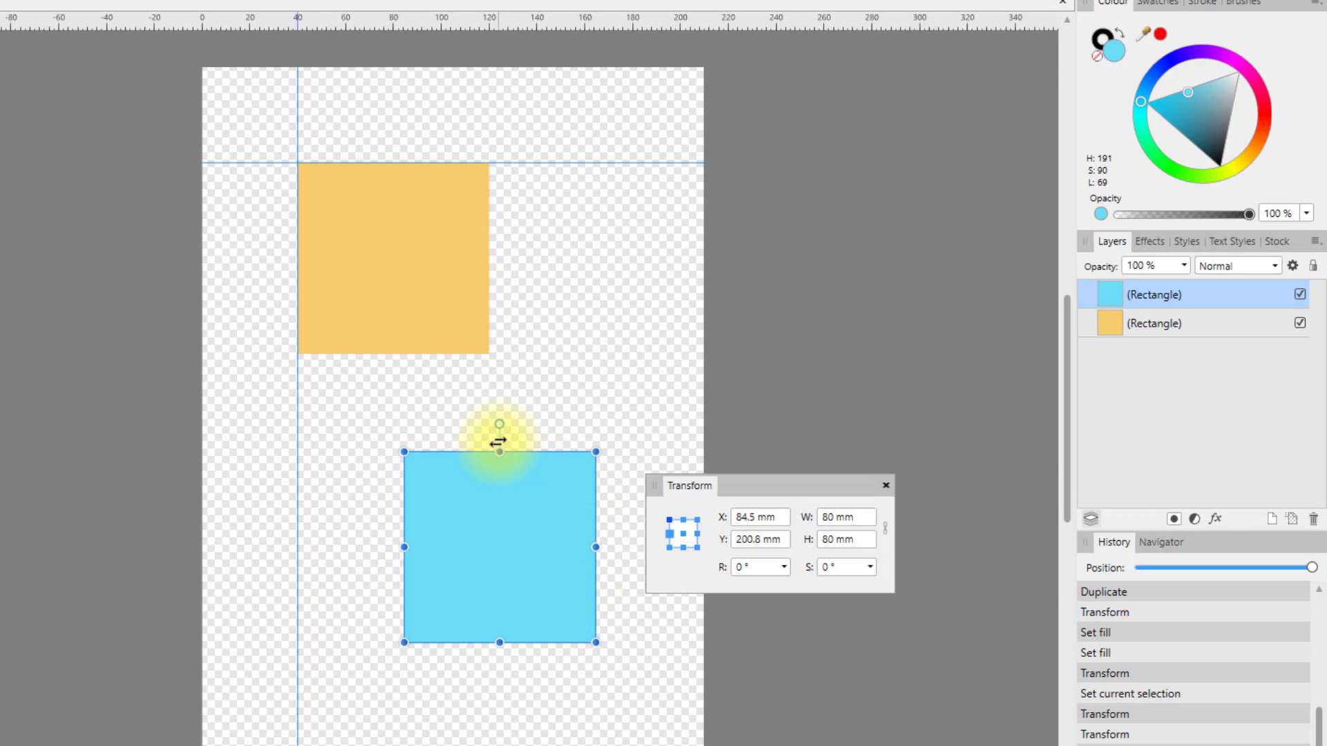
{"action": "mouse_move", "coordinate": [498, 443]}
{"action": "left_mouse_down"}
{"action": "mouse_move", "coordinate": [589, 446]}
{"action": "mouse_move", "coordinate": [318, 448]}
{"action": "mouse_move", "coordinate": [542, 452]}
{"action": "mouse_move", "coordinate": [474, 449]}
{"action": "mouse_move", "coordinate": [496, 443]}
{"action": "left_mouse_up"}
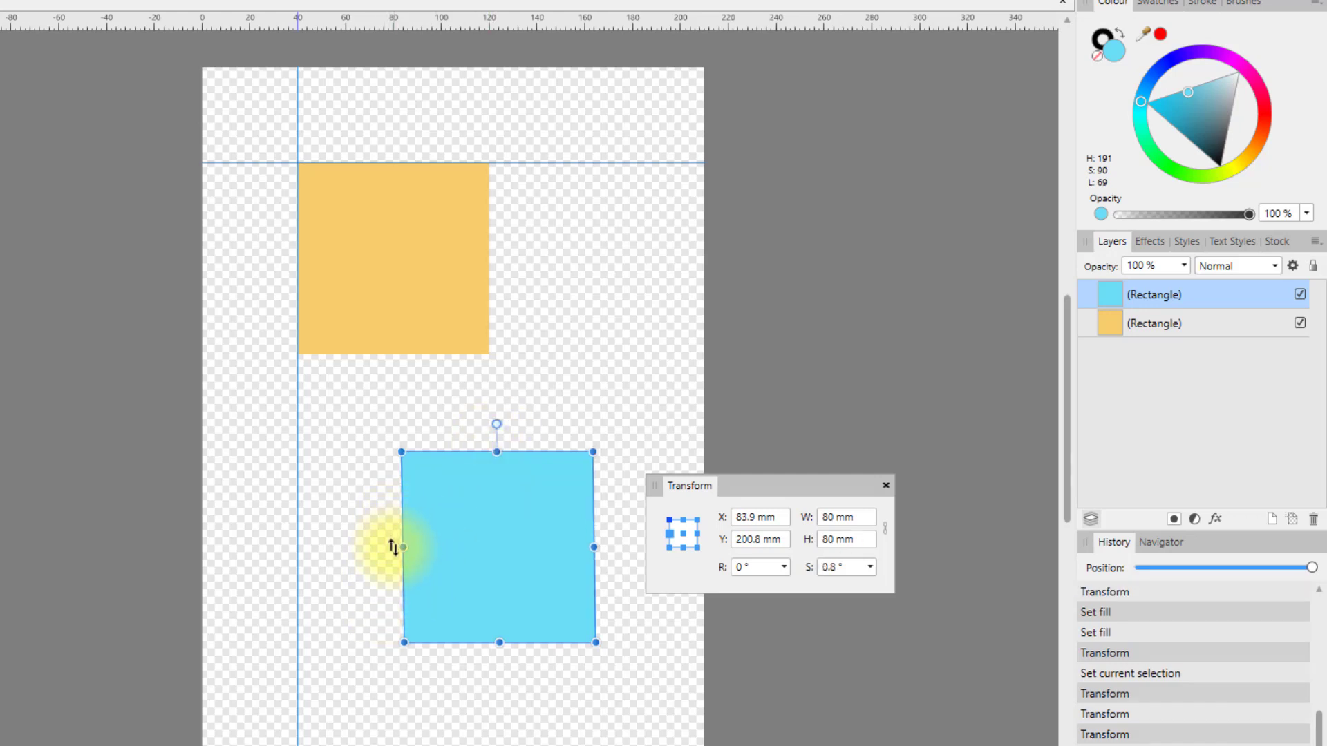
{"action": "mouse_move", "coordinate": [393, 544]}
{"action": "left_mouse_down"}
{"action": "mouse_move", "coordinate": [388, 465]}
{"action": "mouse_move", "coordinate": [392, 664]}
{"action": "mouse_move", "coordinate": [388, 491]}
{"action": "mouse_move", "coordinate": [384, 551]}
{"action": "left_mouse_up"}
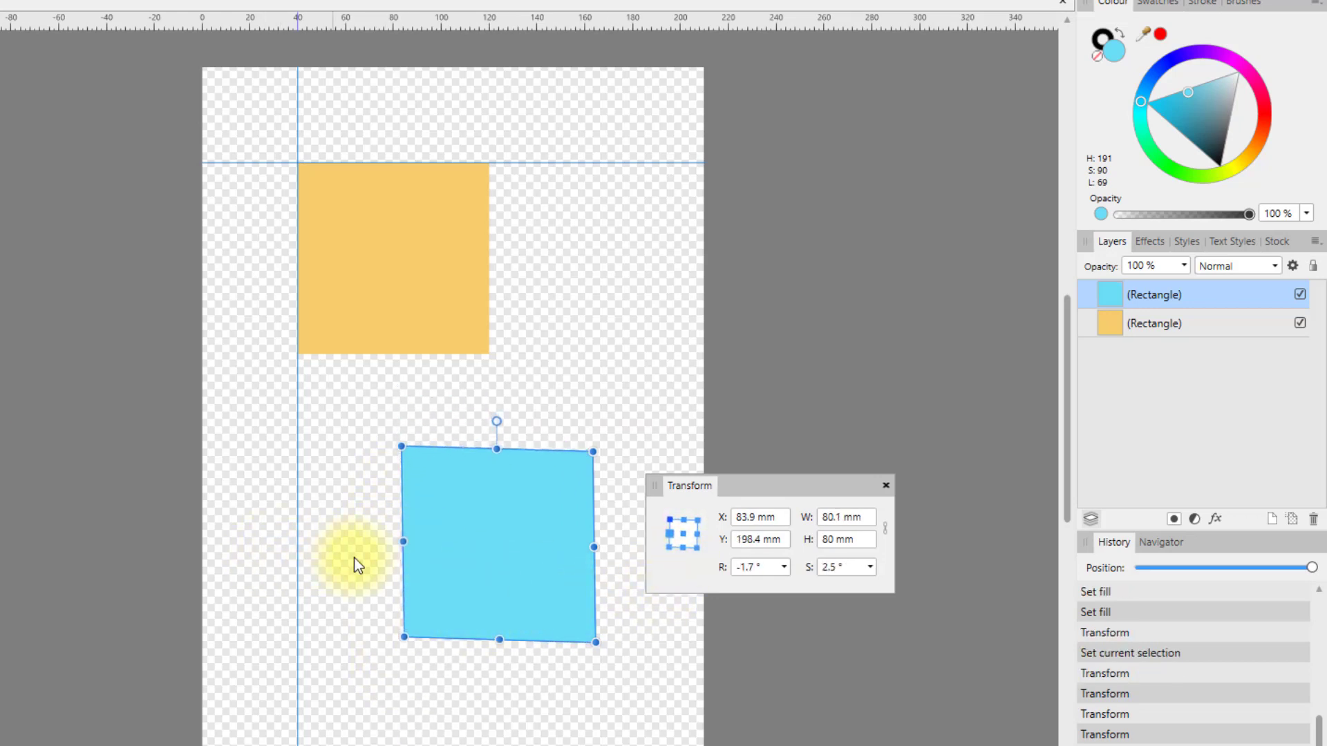
Set the light blue square's reference point to its lower-right corner and shear its right edge, ending at about 1.8° shear
{"action": "left_click", "coordinate": [697, 548]}
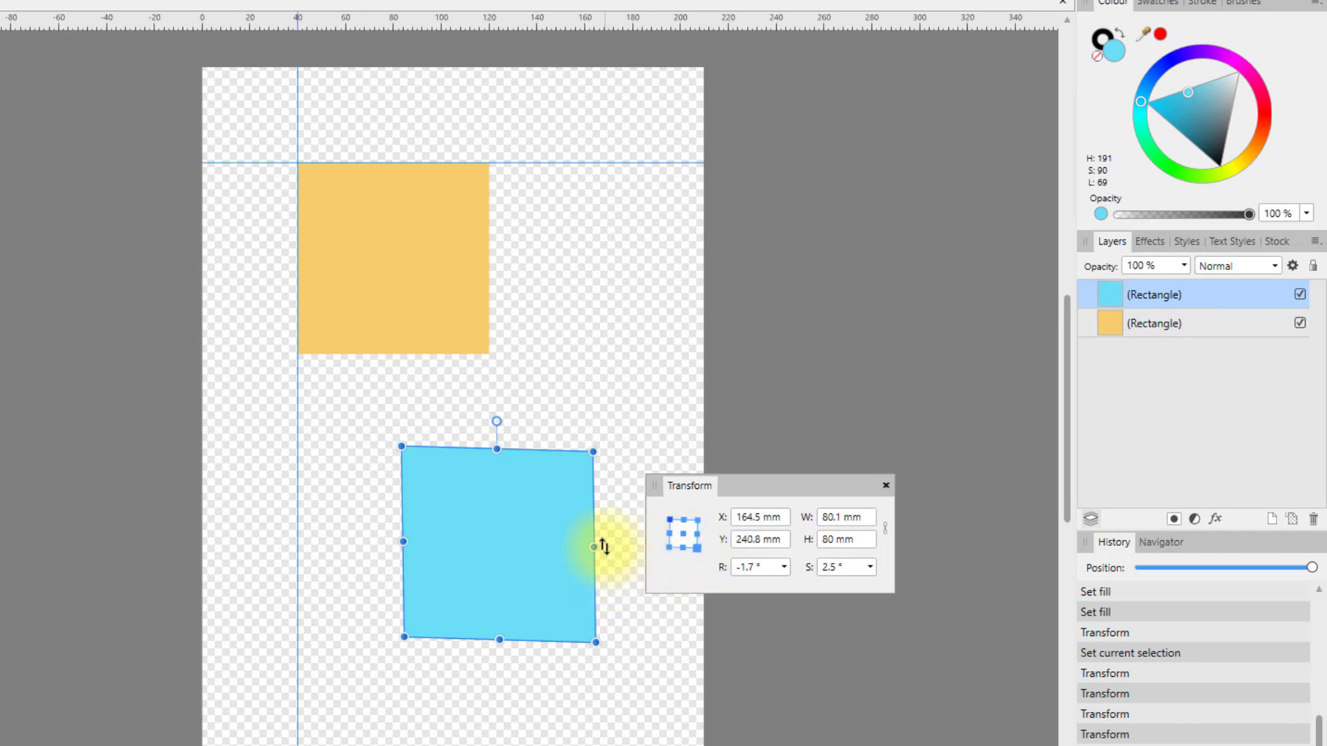
{"action": "left_click_drag", "start_coordinate": [598, 542], "coordinate": [608, 590]}
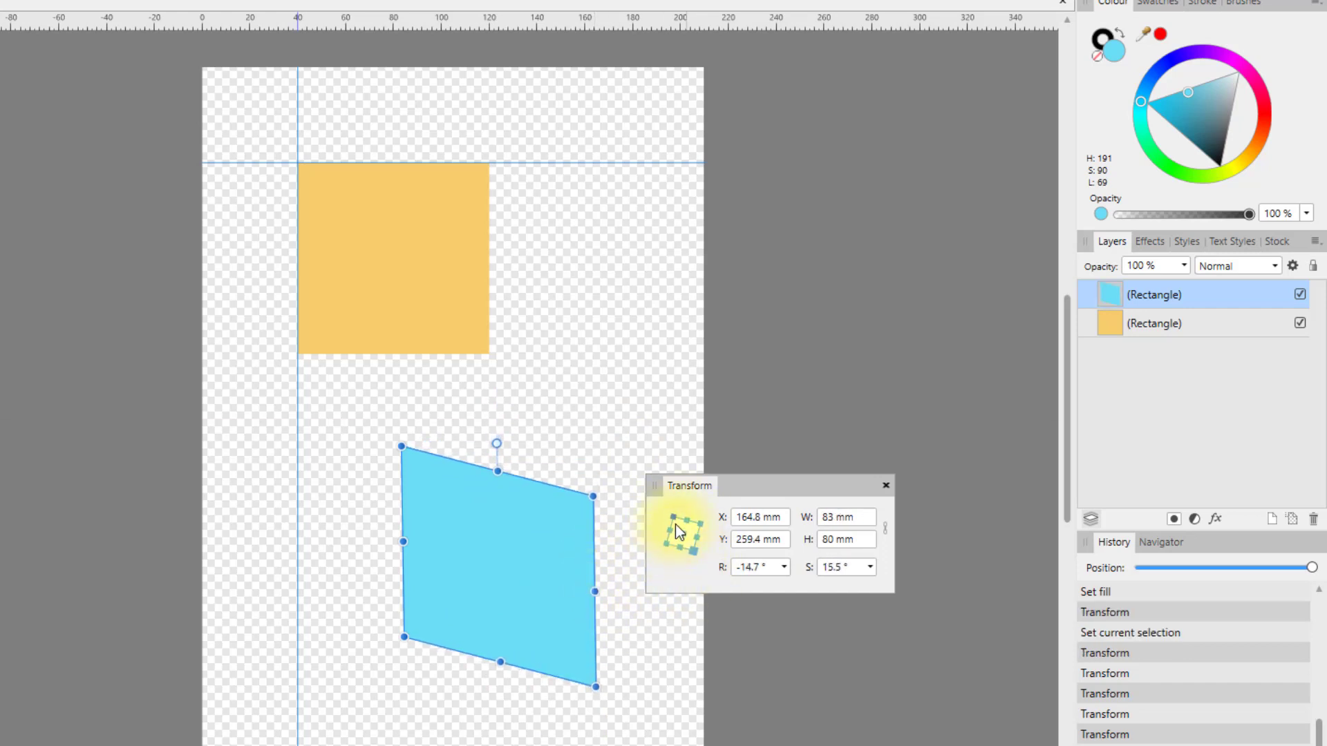
{"action": "left_click_drag", "start_coordinate": [603, 589], "coordinate": [612, 540]}
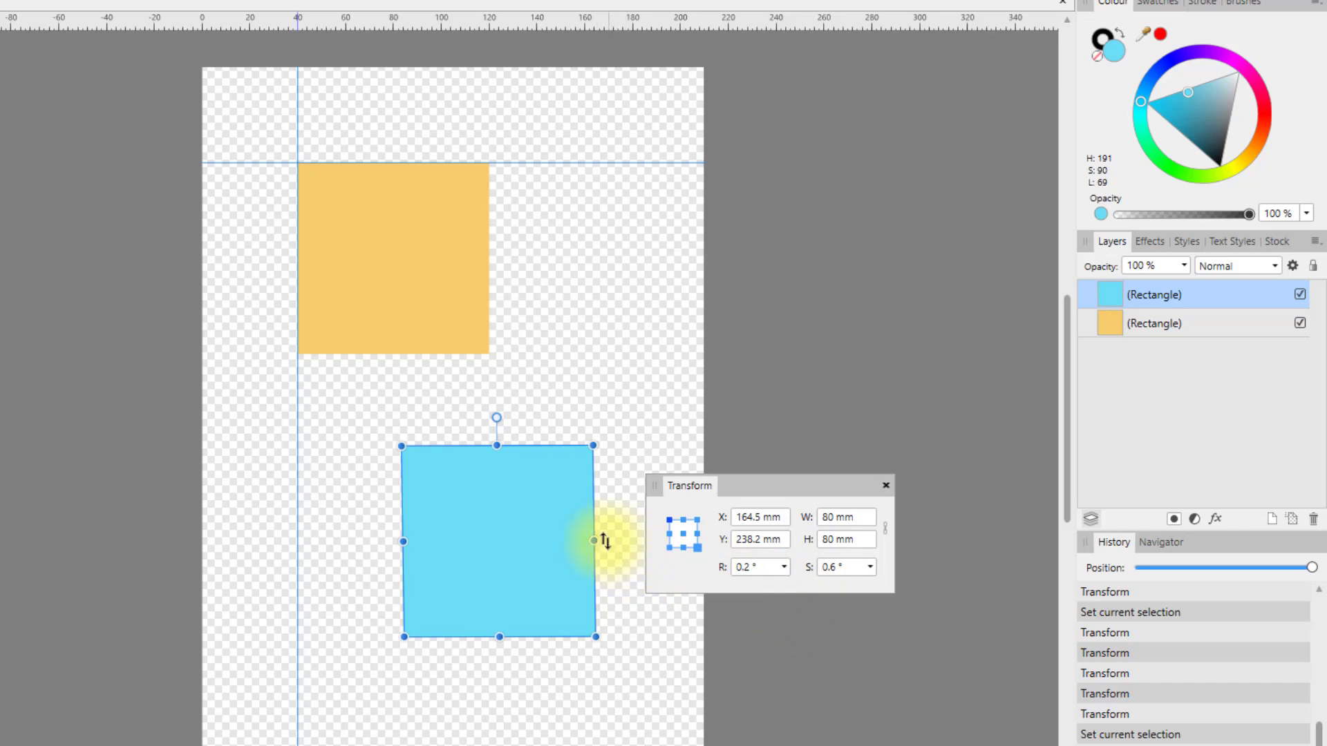
{"action": "mouse_move", "coordinate": [602, 541]}
{"action": "left_mouse_down"}
{"action": "mouse_move", "coordinate": [616, 640]}
{"action": "mouse_move", "coordinate": [621, 588]}
{"action": "mouse_move", "coordinate": [593, 418]}
{"action": "mouse_move", "coordinate": [631, 625]}
{"action": "mouse_move", "coordinate": [626, 545]}
{"action": "left_mouse_up"}
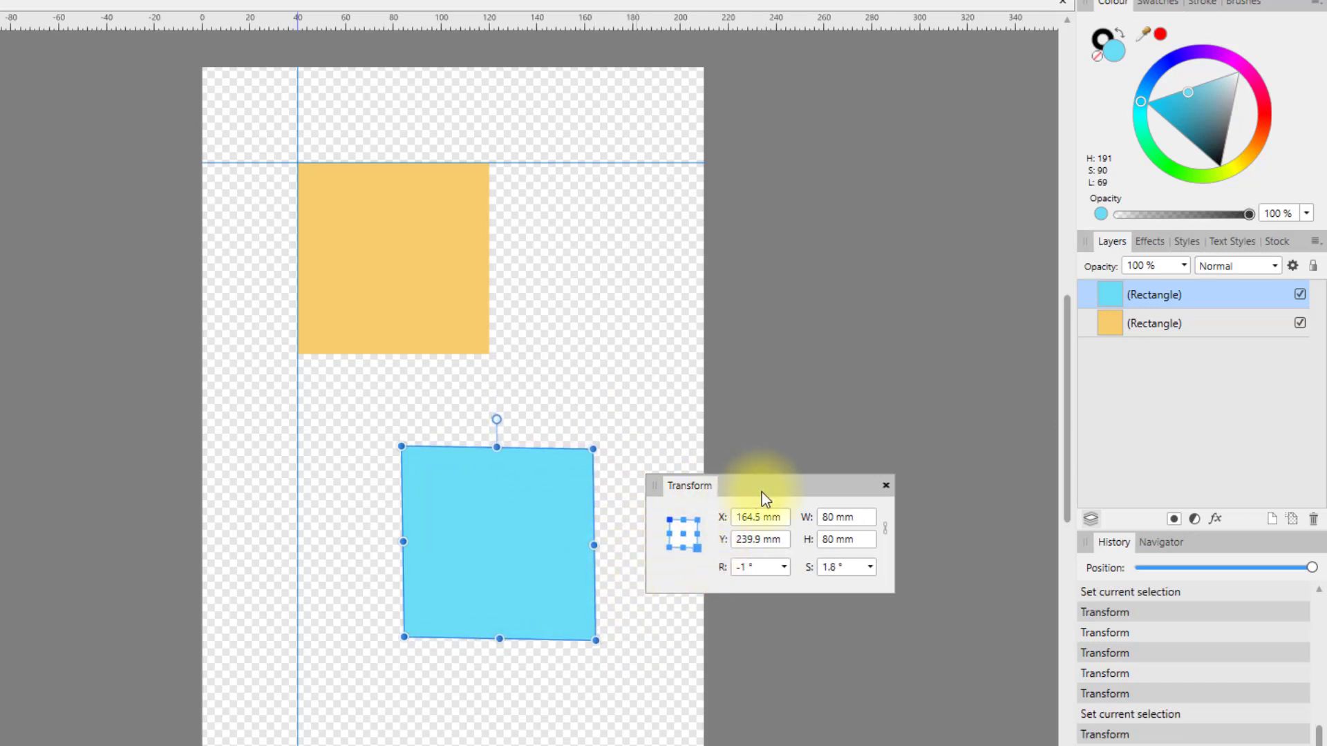
Select the orange square, place the Transform panel beside it and try shearing it from the lower-right reference point
{"action": "left_click", "coordinate": [387, 304]}
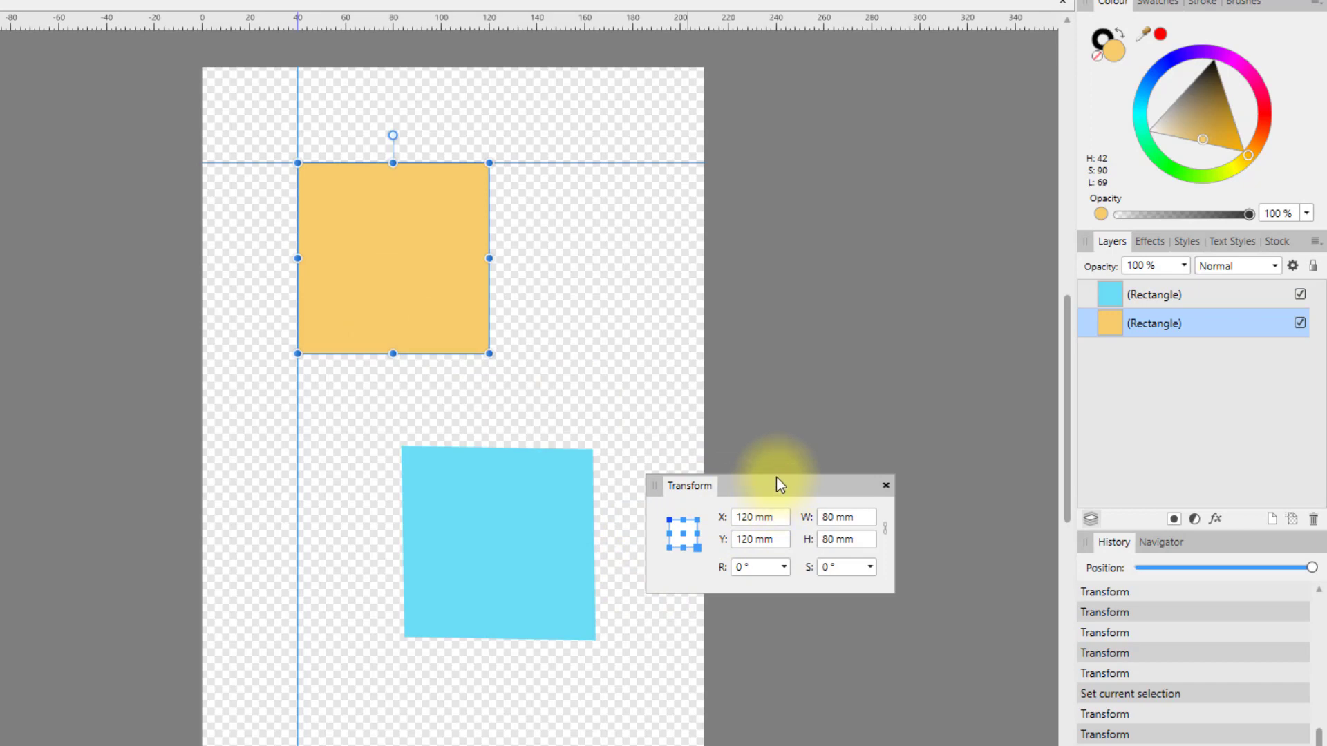
{"action": "left_click_drag", "start_coordinate": [777, 479], "coordinate": [724, 215]}
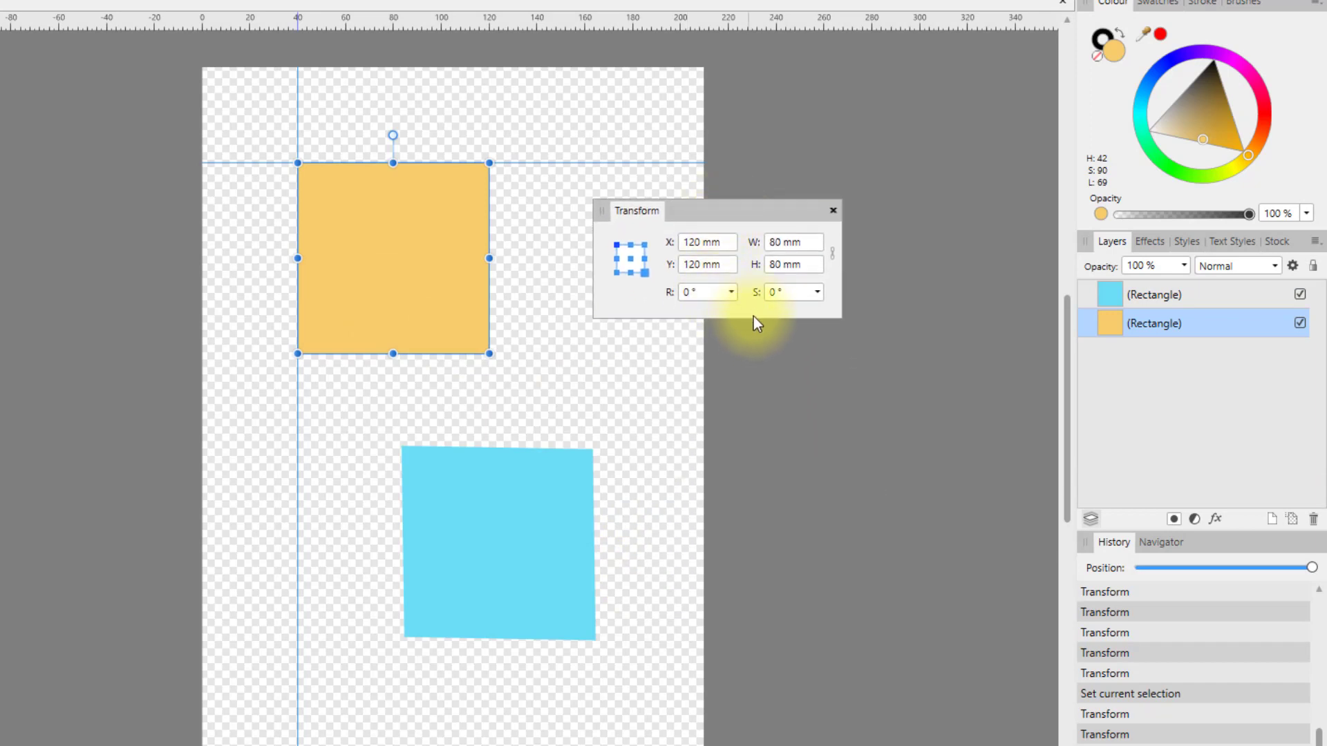
{"action": "left_click", "coordinate": [818, 292]}
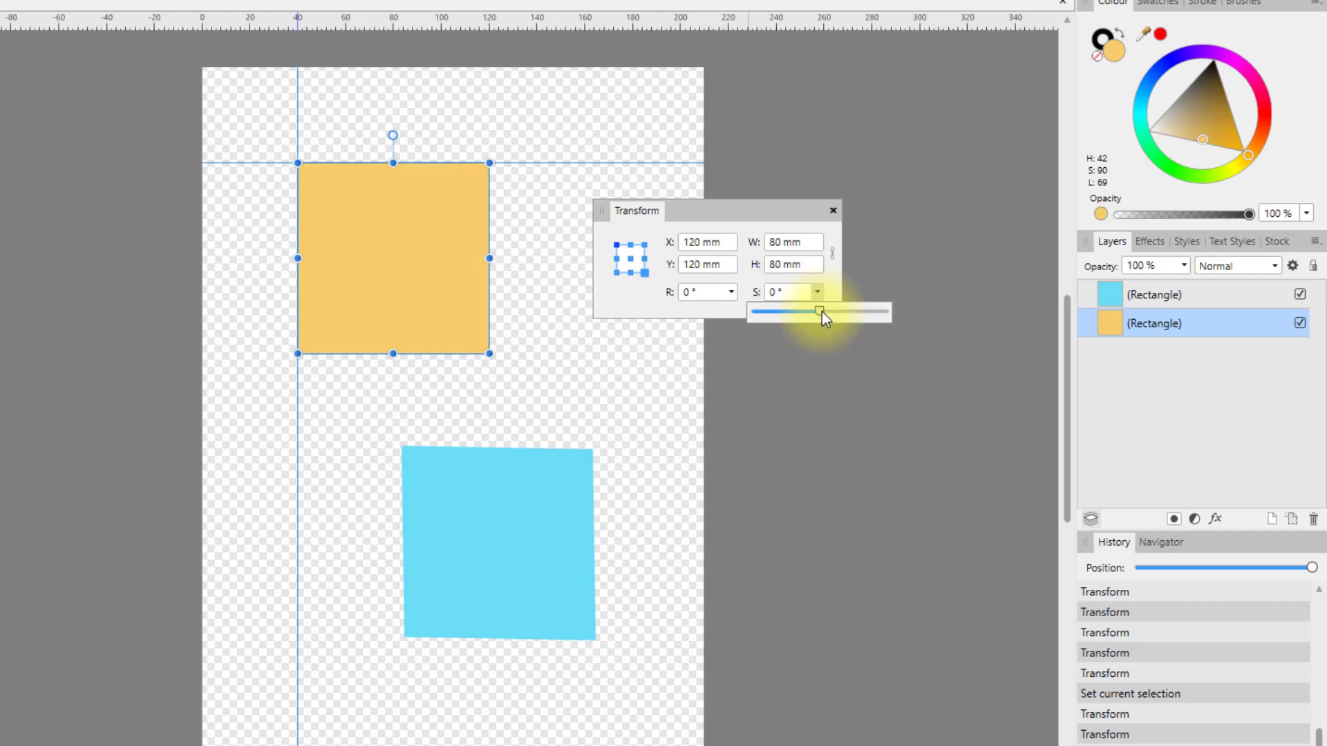
{"action": "mouse_move", "coordinate": [822, 313]}
{"action": "left_mouse_down"}
{"action": "mouse_move", "coordinate": [798, 309]}
{"action": "mouse_move", "coordinate": [822, 309]}
{"action": "left_mouse_up"}
Set the orange square's reference point to the middle of its left edge and shear it to about -57.1°
{"action": "left_click", "coordinate": [617, 265]}
{"action": "left_click", "coordinate": [616, 258]}
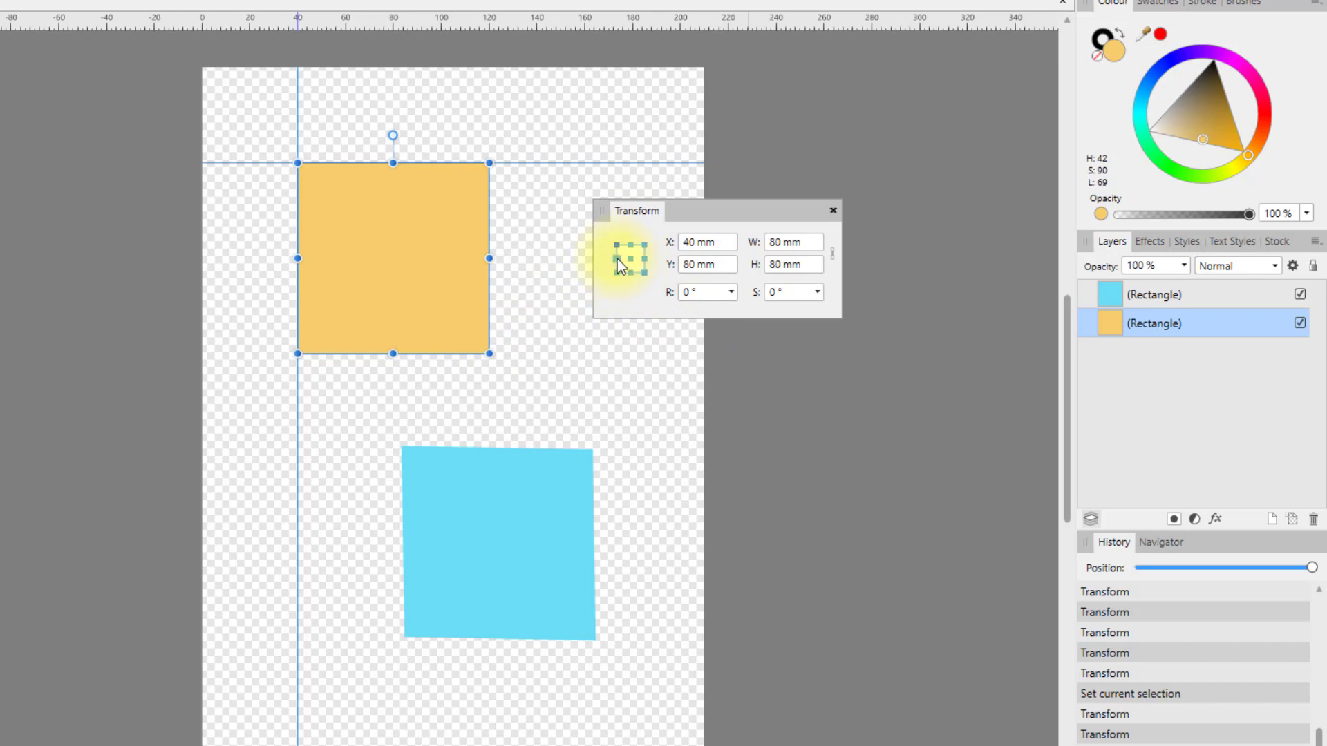
{"action": "left_click", "coordinate": [818, 293]}
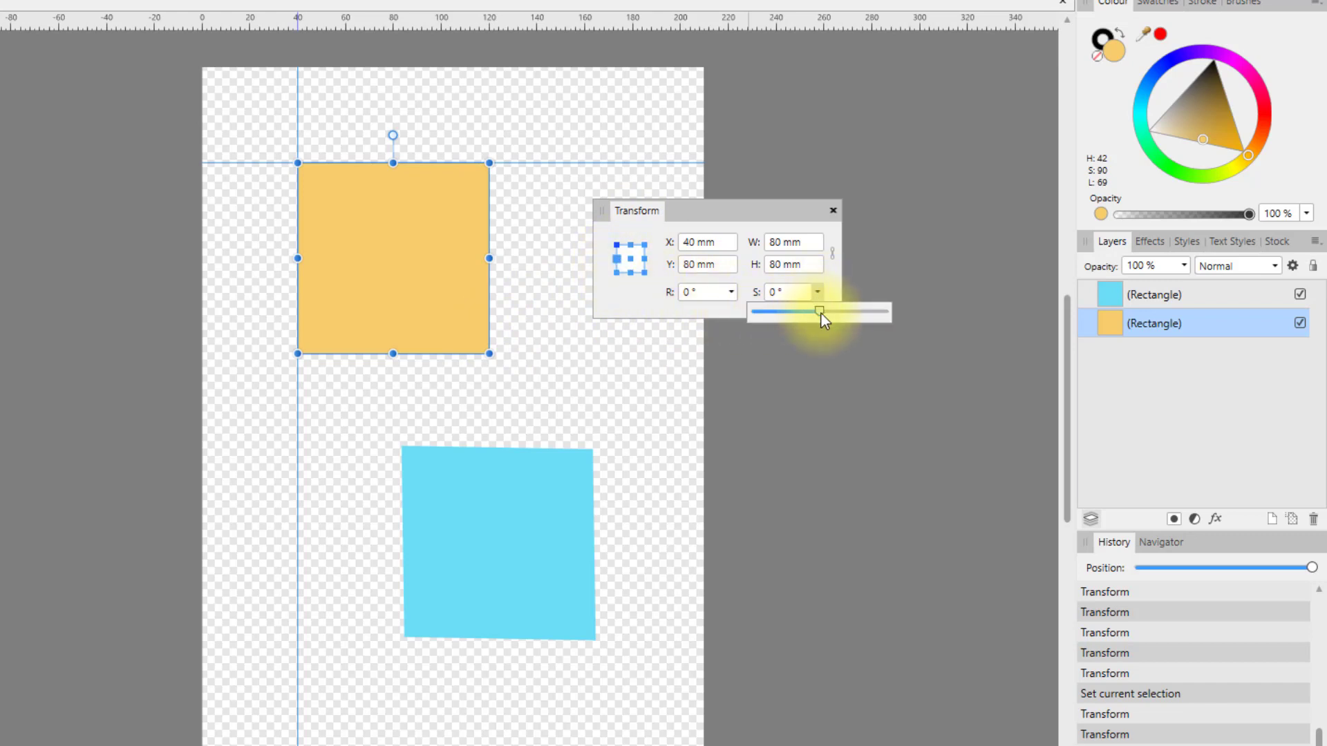
{"action": "left_click_drag", "start_coordinate": [821, 314], "coordinate": [777, 317]}
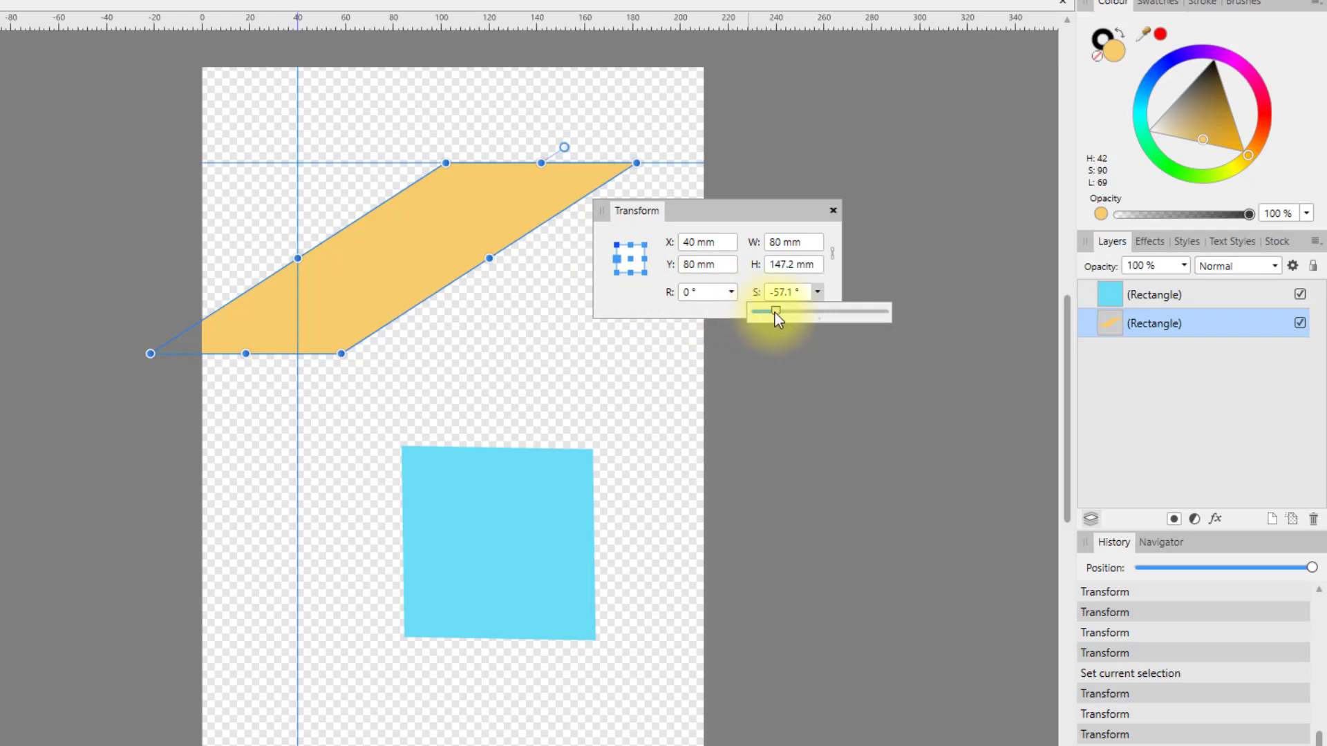
Reset the orange square's shear to 0° and try shearing it from its lower-right reference point
{"action": "left_click_drag", "start_coordinate": [776, 311], "coordinate": [821, 314]}
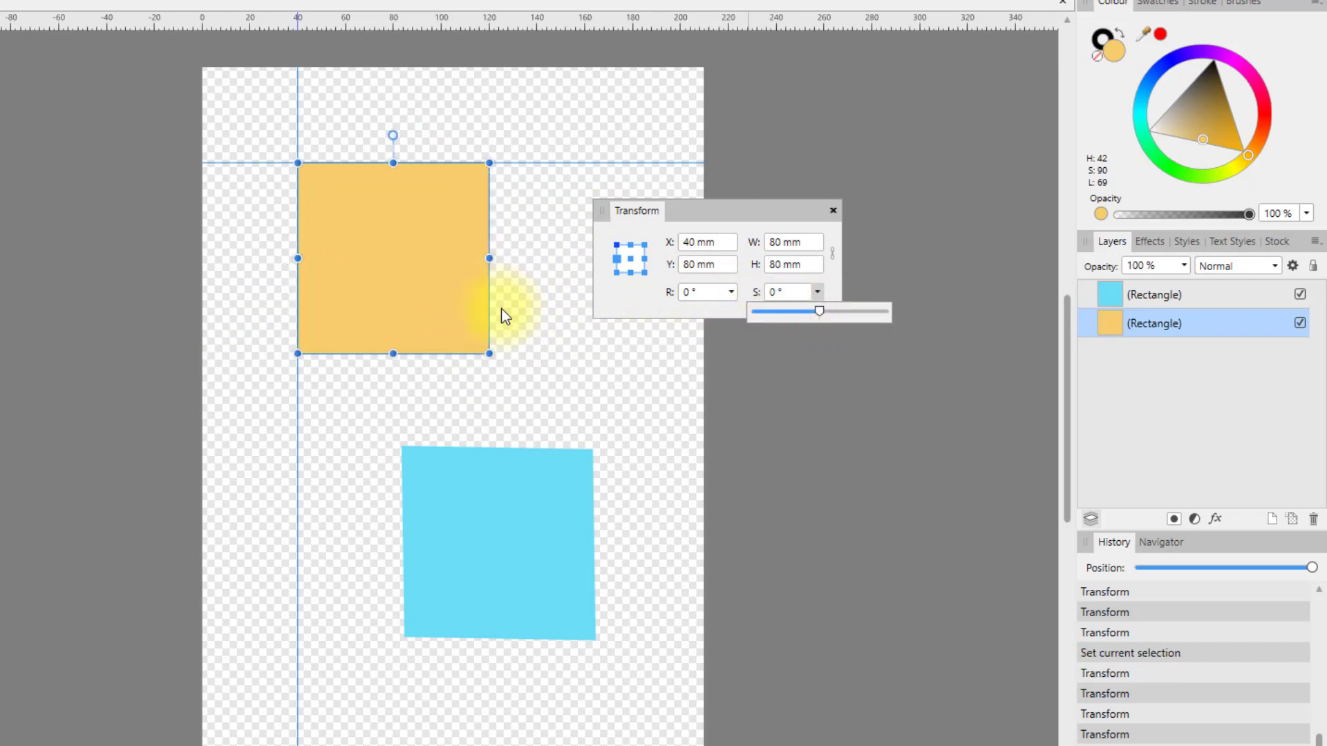
{"action": "left_click", "coordinate": [501, 357]}
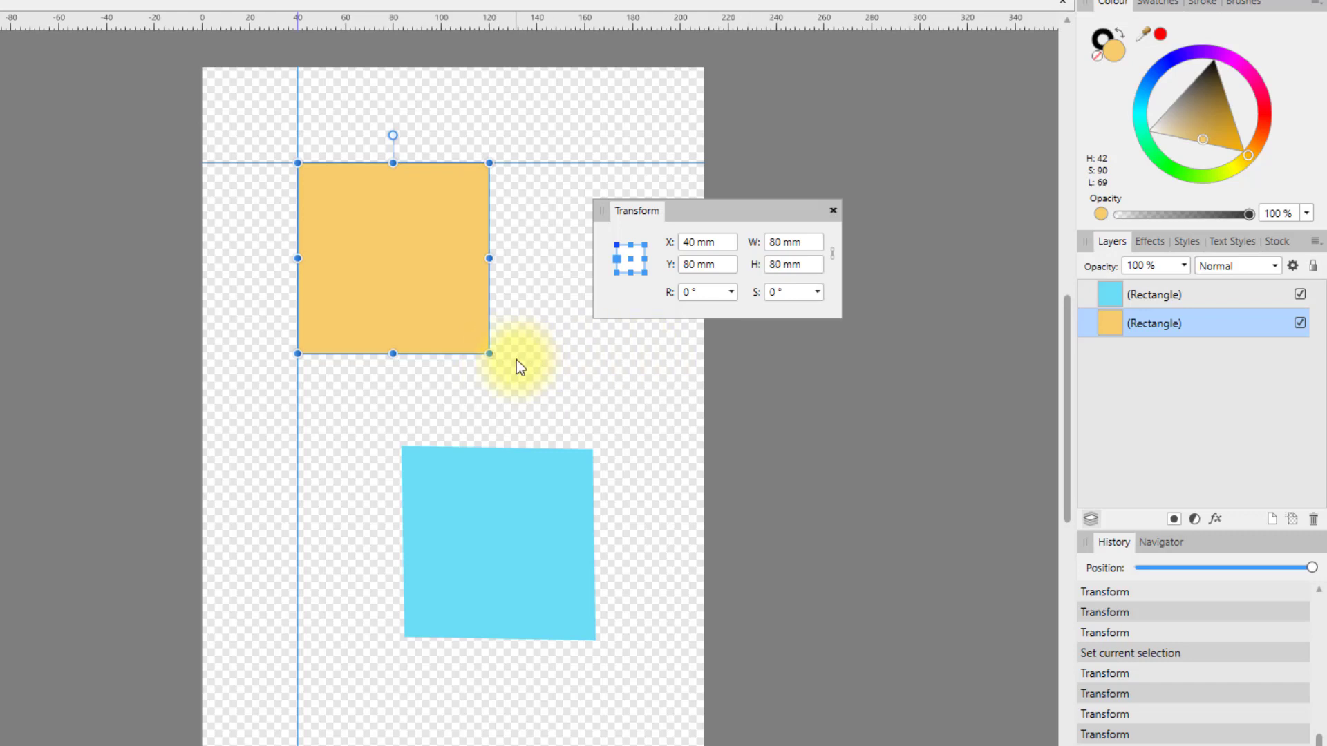
{"action": "left_click", "coordinate": [644, 272]}
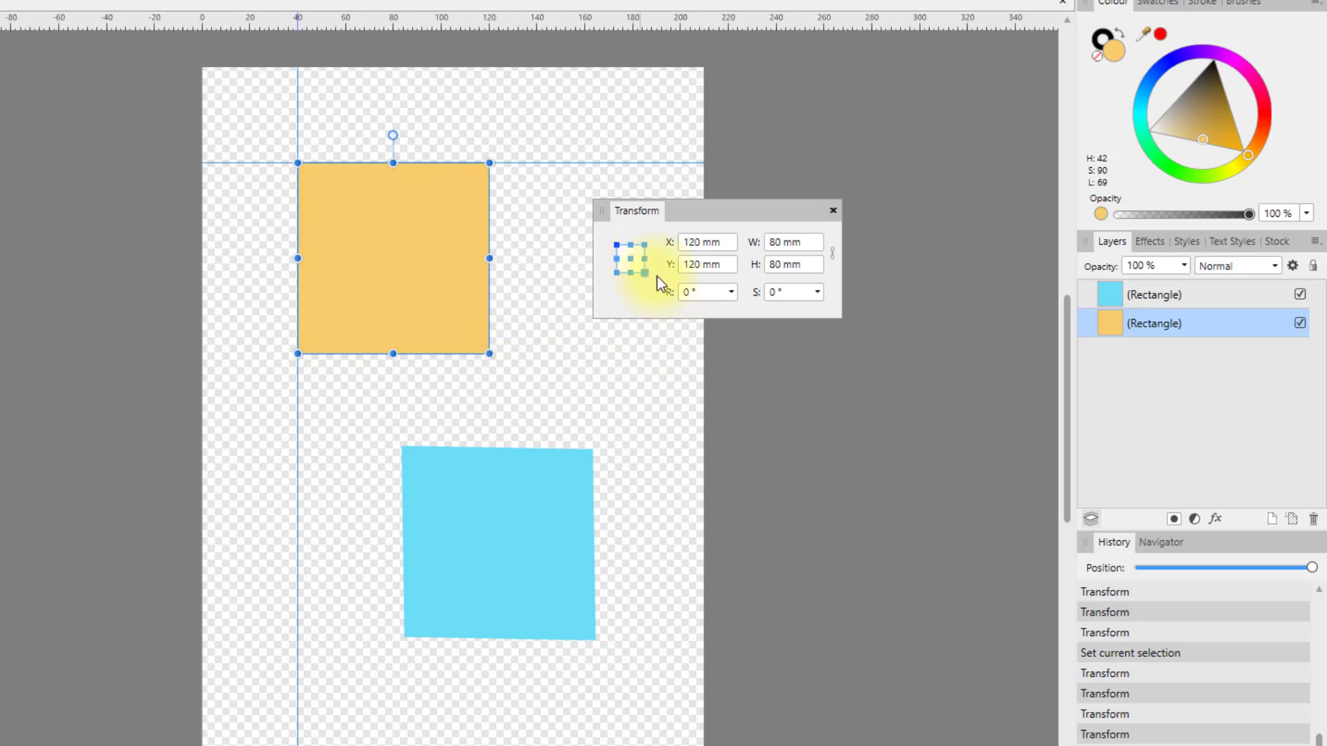
{"action": "left_click", "coordinate": [817, 292]}
{"action": "mouse_move", "coordinate": [818, 312]}
{"action": "left_mouse_down"}
{"action": "mouse_move", "coordinate": [847, 313]}
{"action": "mouse_move", "coordinate": [767, 315]}
{"action": "mouse_move", "coordinate": [819, 315]}
{"action": "left_mouse_up"}
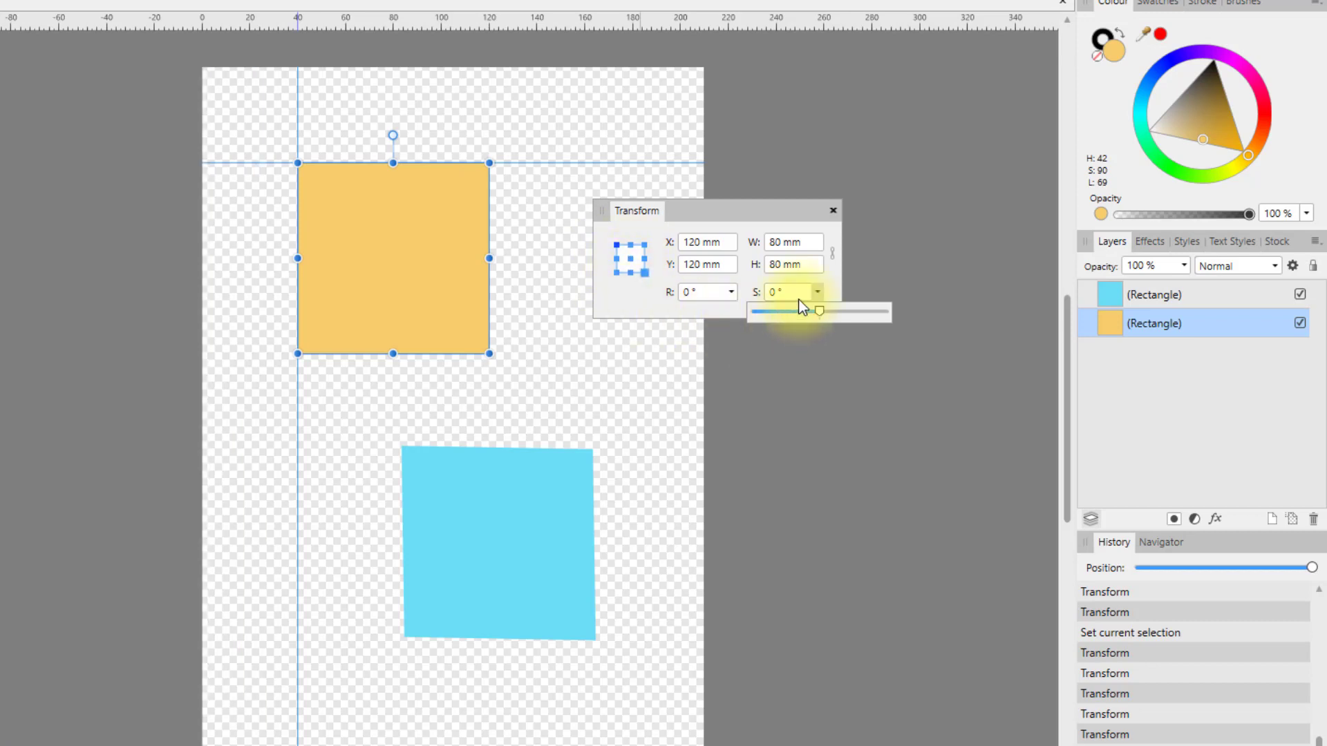
{"action": "left_click", "coordinate": [703, 309]}
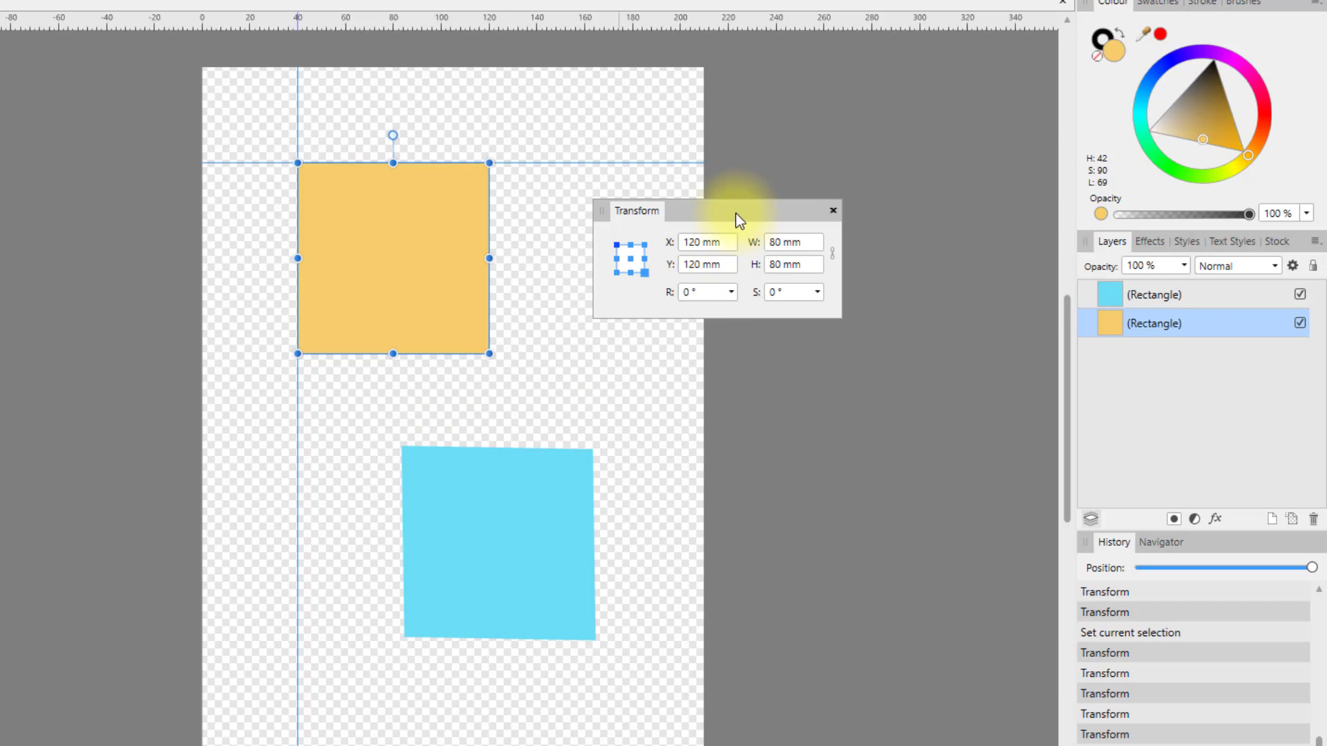
Place the Transform panel beside the light blue square and reset the square's rotation and shear to 0°
{"action": "left_click_drag", "start_coordinate": [735, 212], "coordinate": [699, 194]}
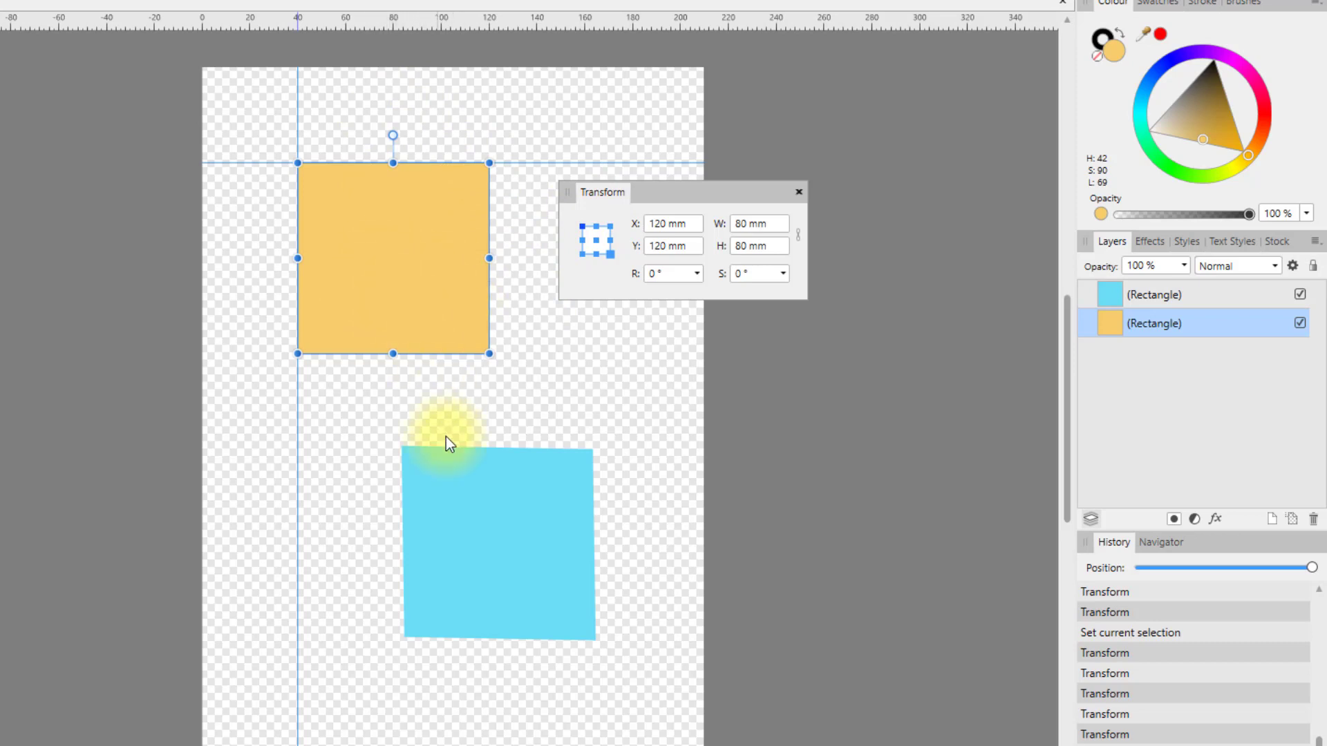
{"action": "left_click_drag", "start_coordinate": [704, 197], "coordinate": [790, 490]}
{"action": "left_click", "coordinate": [495, 525]}
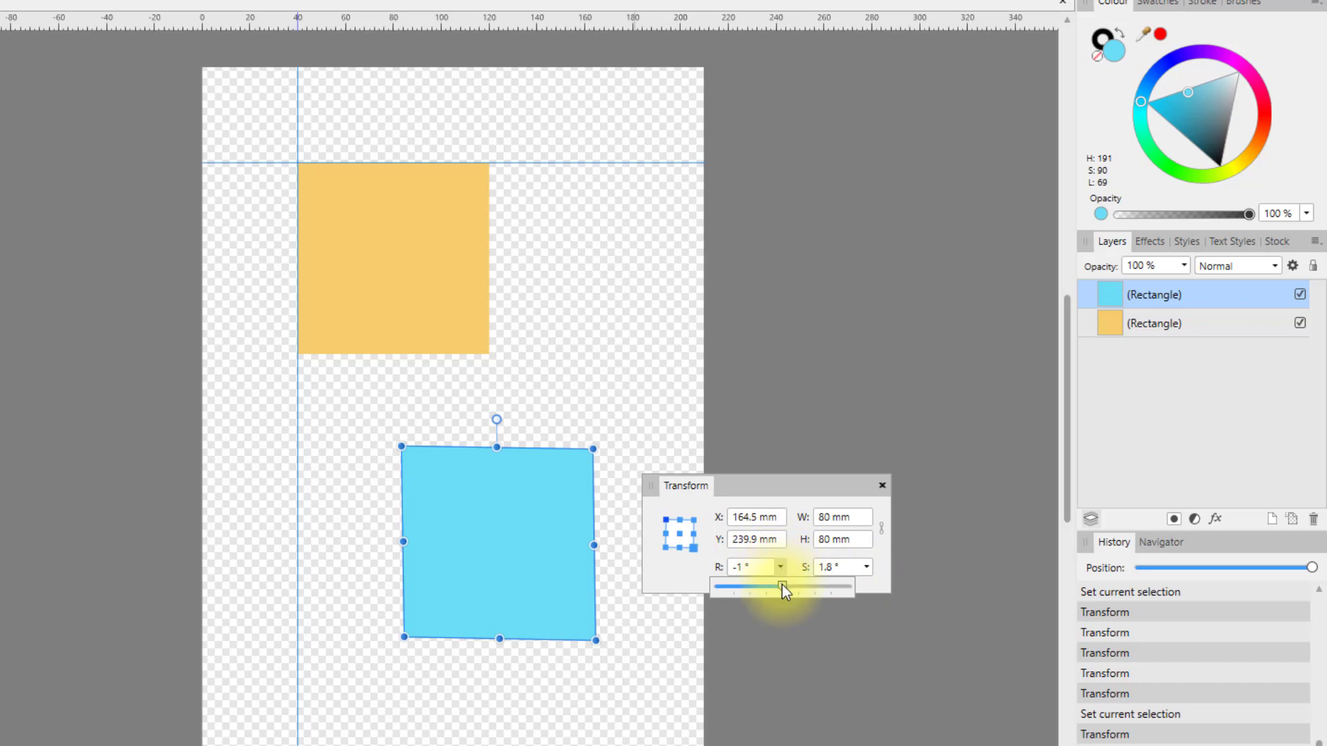
{"action": "left_click_drag", "start_coordinate": [781, 583], "coordinate": [782, 587]}
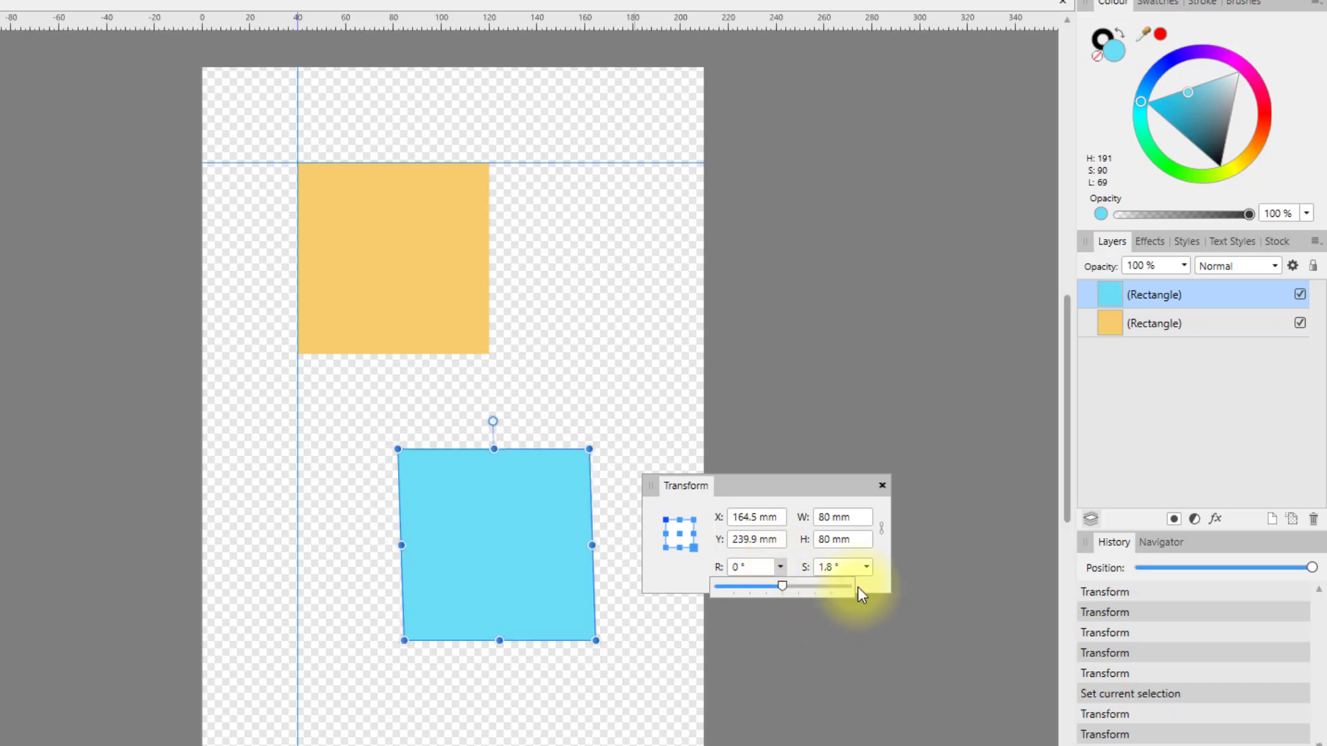
{"action": "left_click", "coordinate": [868, 568]}
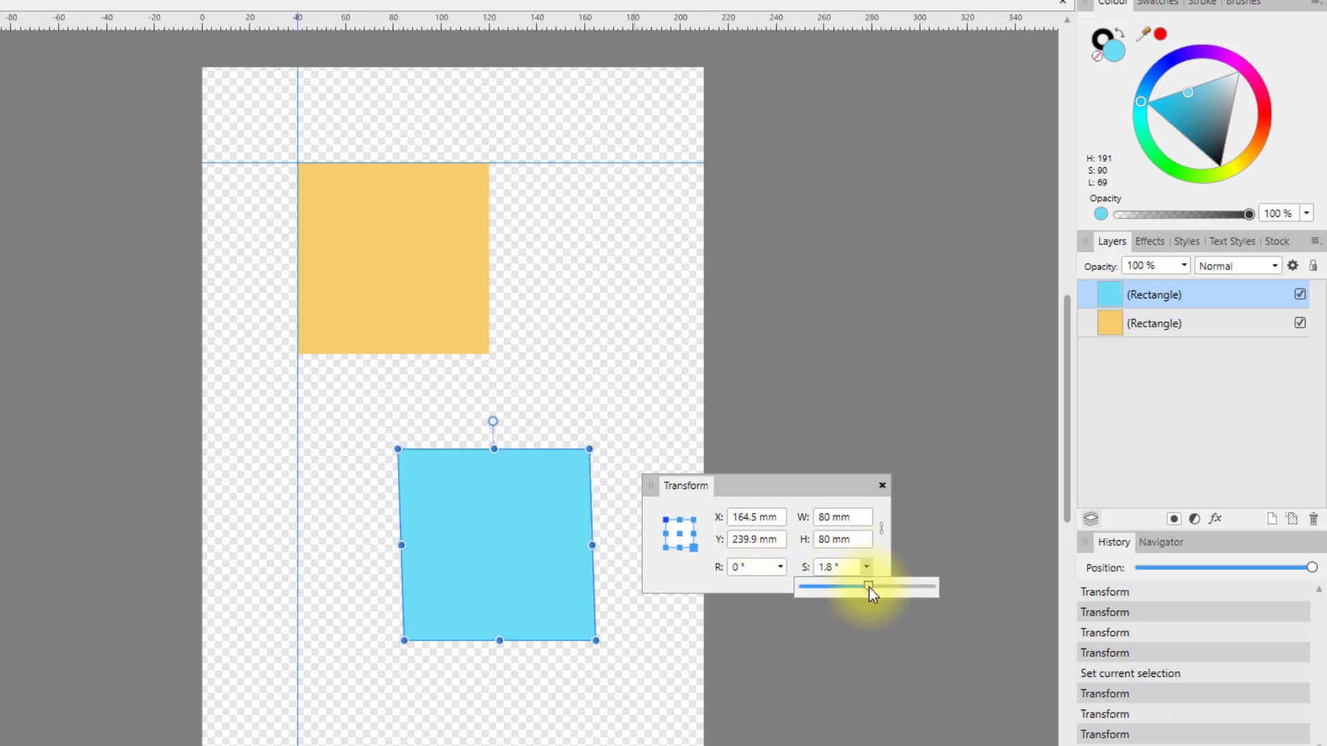
{"action": "left_click_drag", "start_coordinate": [867, 588], "coordinate": [865, 587]}
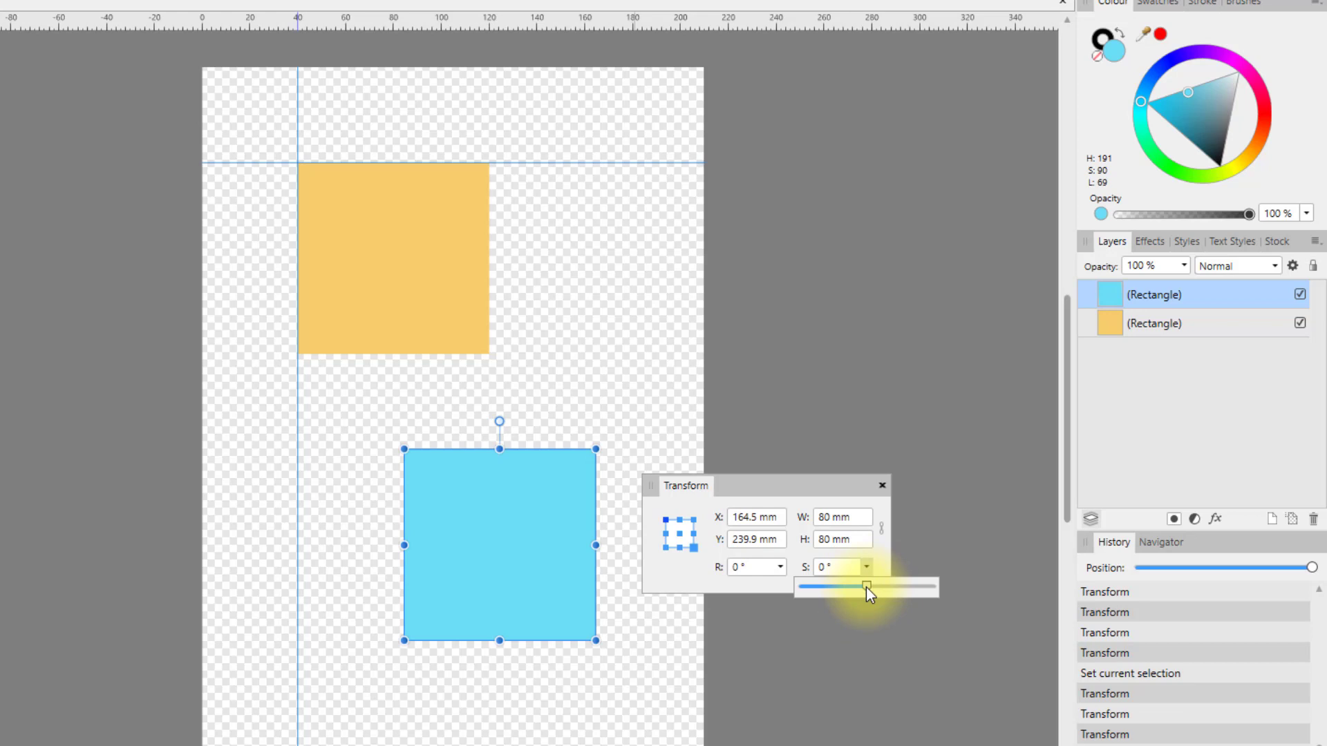
{"action": "left_click", "coordinate": [774, 486]}
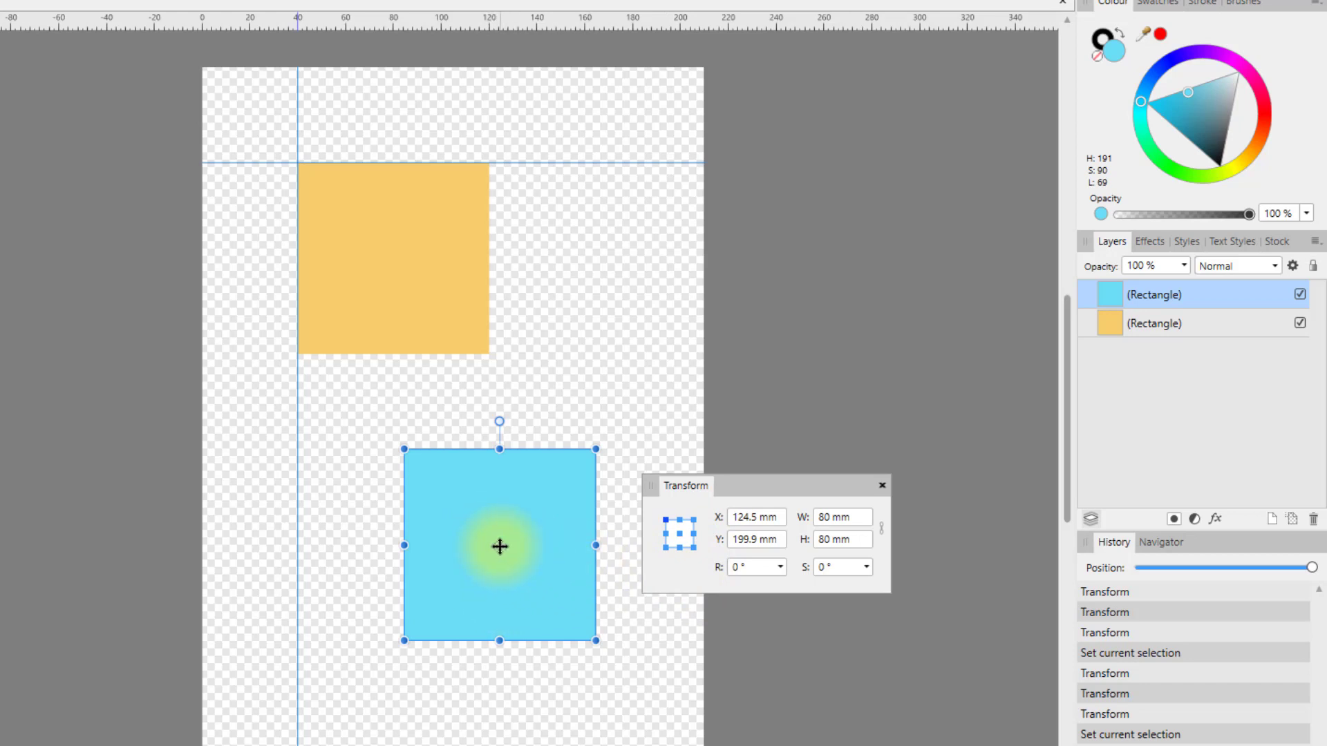
Move the light blue square's transform origin to about X 142.7 mm, Y 233.9 mm and try rotating the square about it
{"action": "left_click_drag", "start_coordinate": [499, 547], "coordinate": [542, 627]}
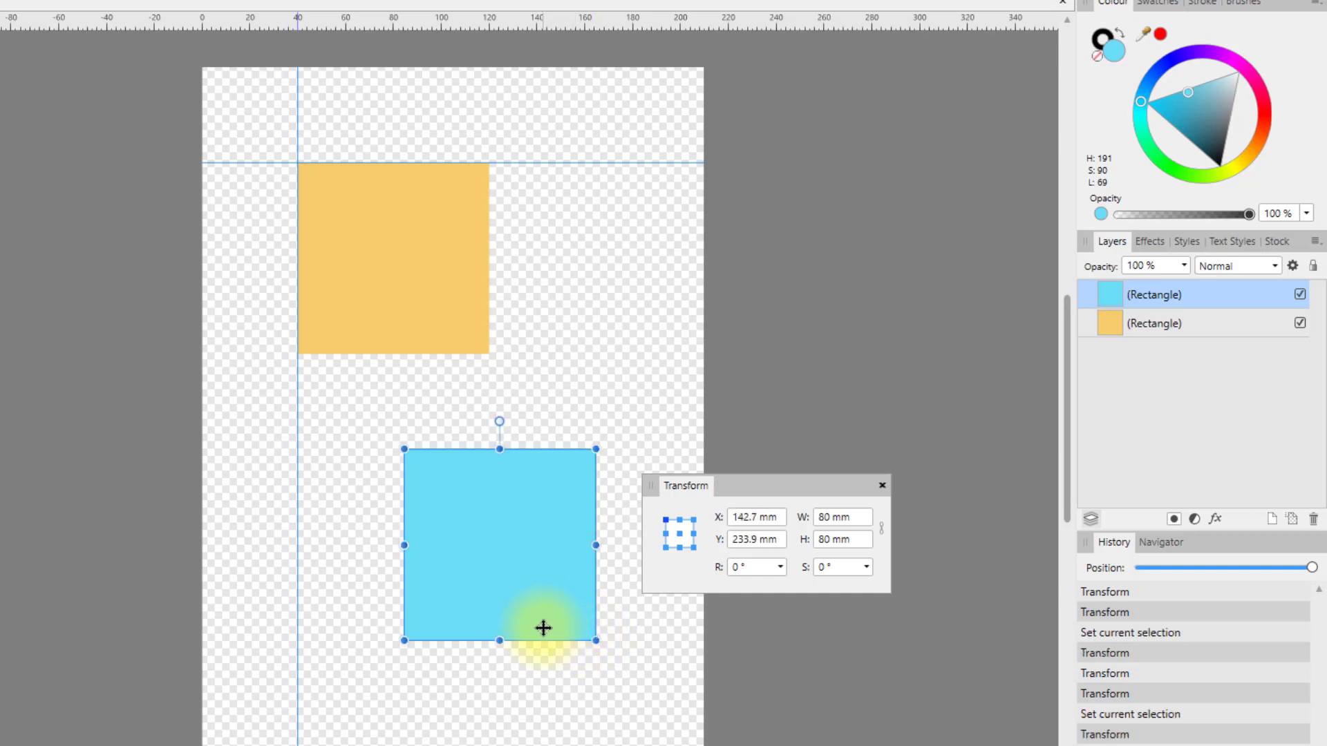
{"action": "left_click", "coordinate": [780, 568]}
{"action": "mouse_move", "coordinate": [784, 590]}
{"action": "left_mouse_down"}
{"action": "mouse_move", "coordinate": [803, 592]}
{"action": "mouse_move", "coordinate": [752, 593]}
{"action": "mouse_move", "coordinate": [783, 591]}
{"action": "left_mouse_up"}
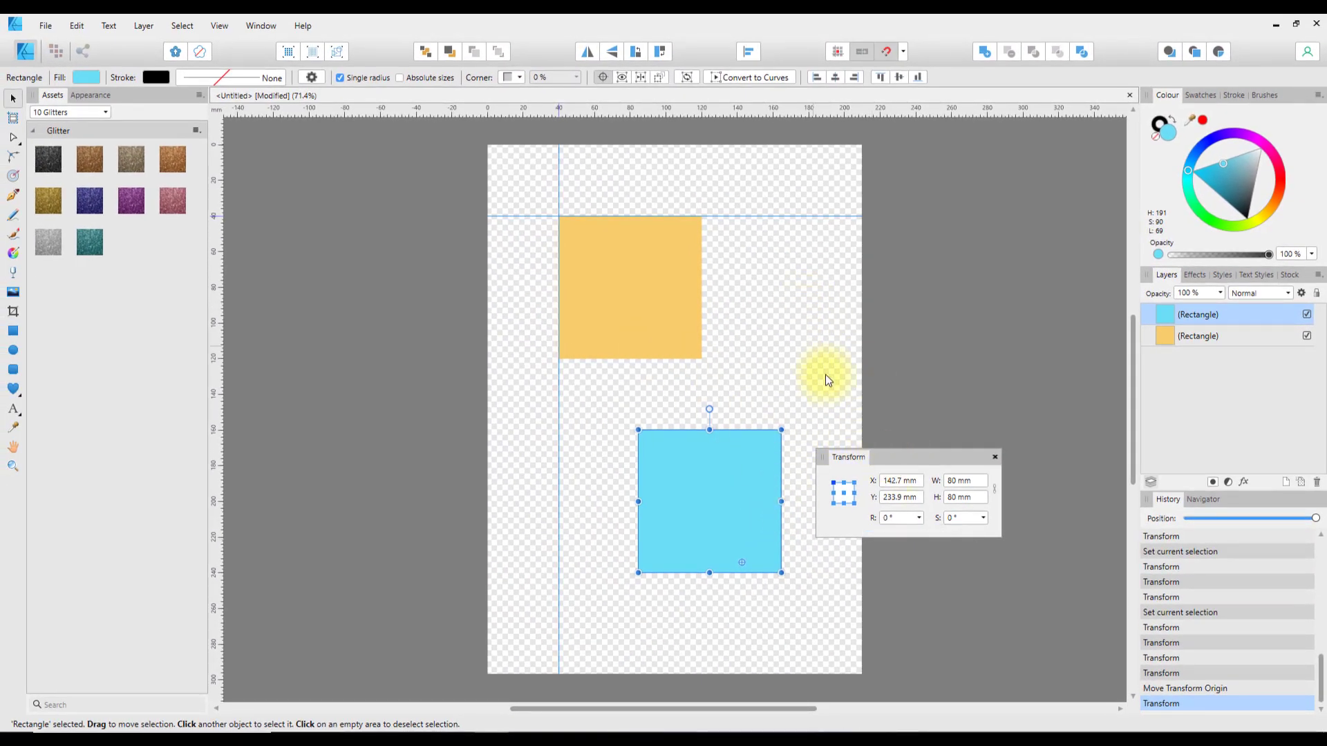
Select the orange square, move its transform origin to about X 56 mm, Y 102.1 mm and try rotating the square about it
{"action": "left_click_drag", "start_coordinate": [917, 456], "coordinate": [810, 253]}
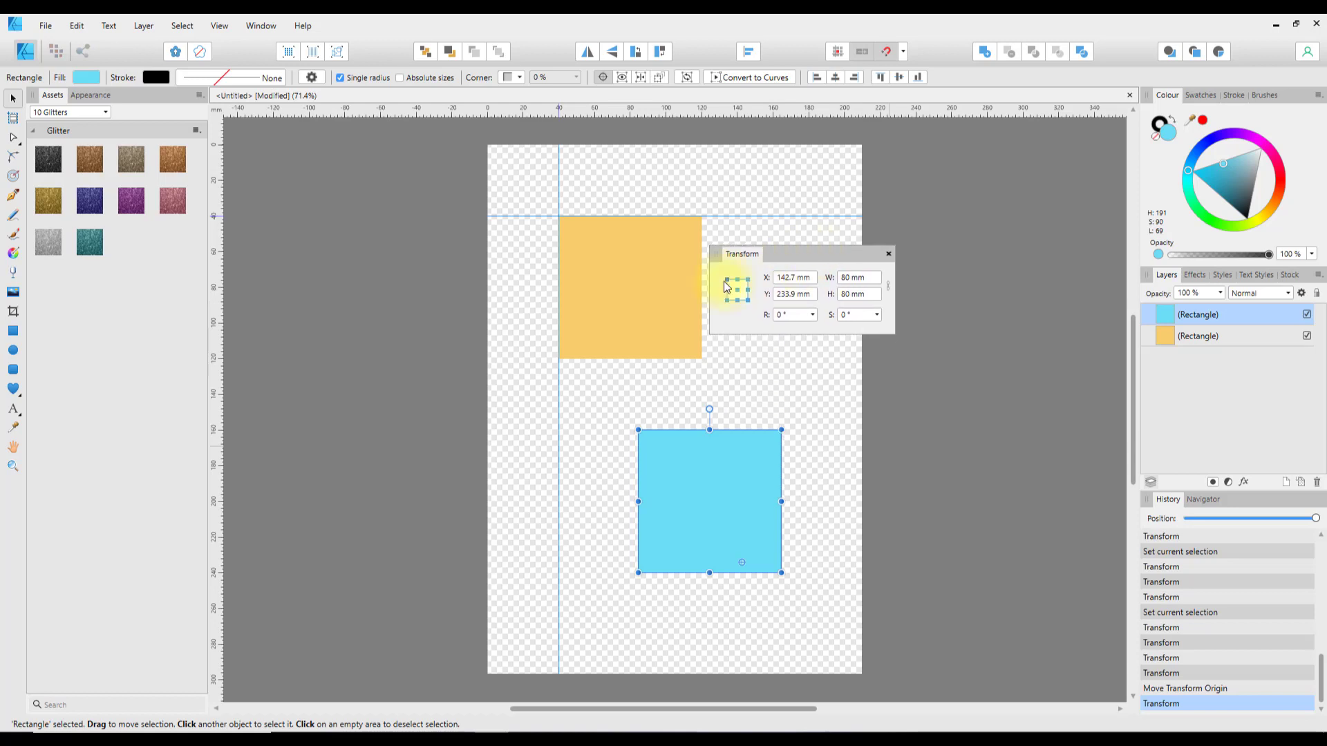
{"action": "left_click", "coordinate": [617, 285]}
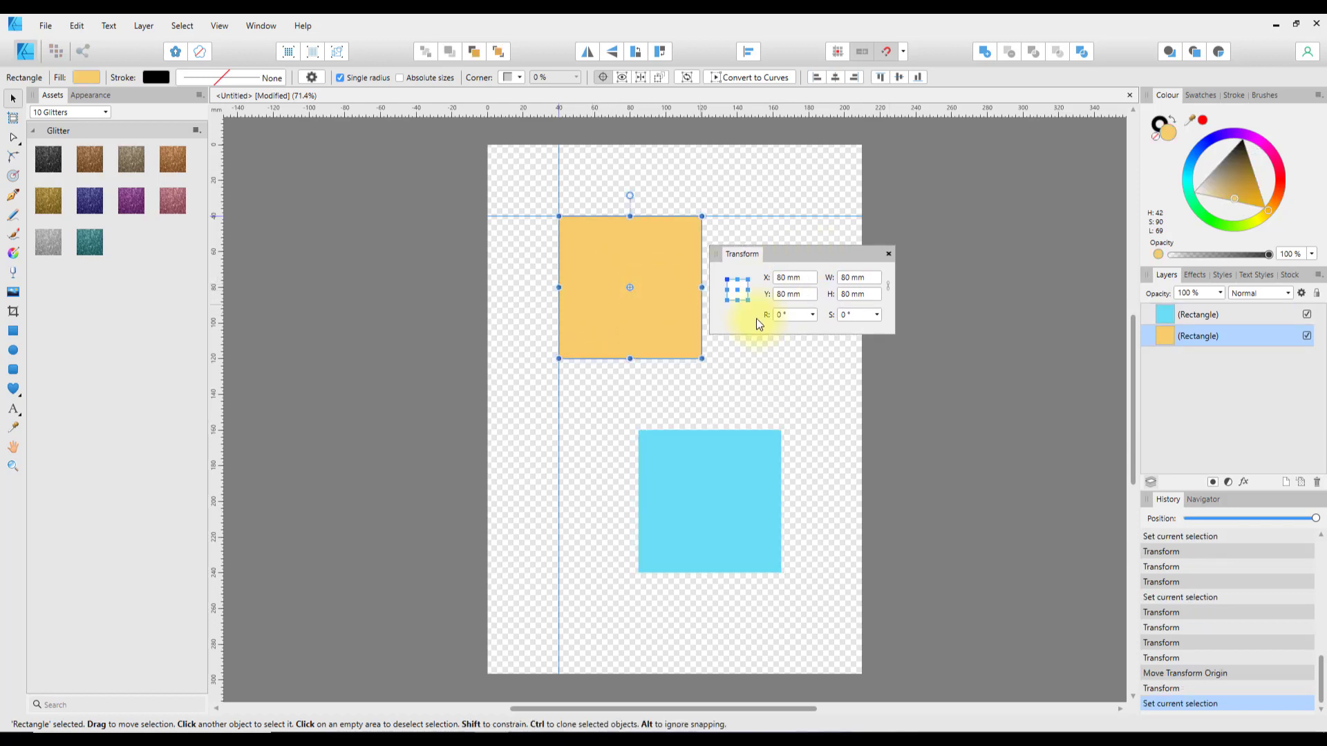
{"action": "left_click", "coordinate": [738, 280]}
{"action": "left_click", "coordinate": [601, 77]}
{"action": "left_click_drag", "start_coordinate": [629, 287], "coordinate": [587, 326]}
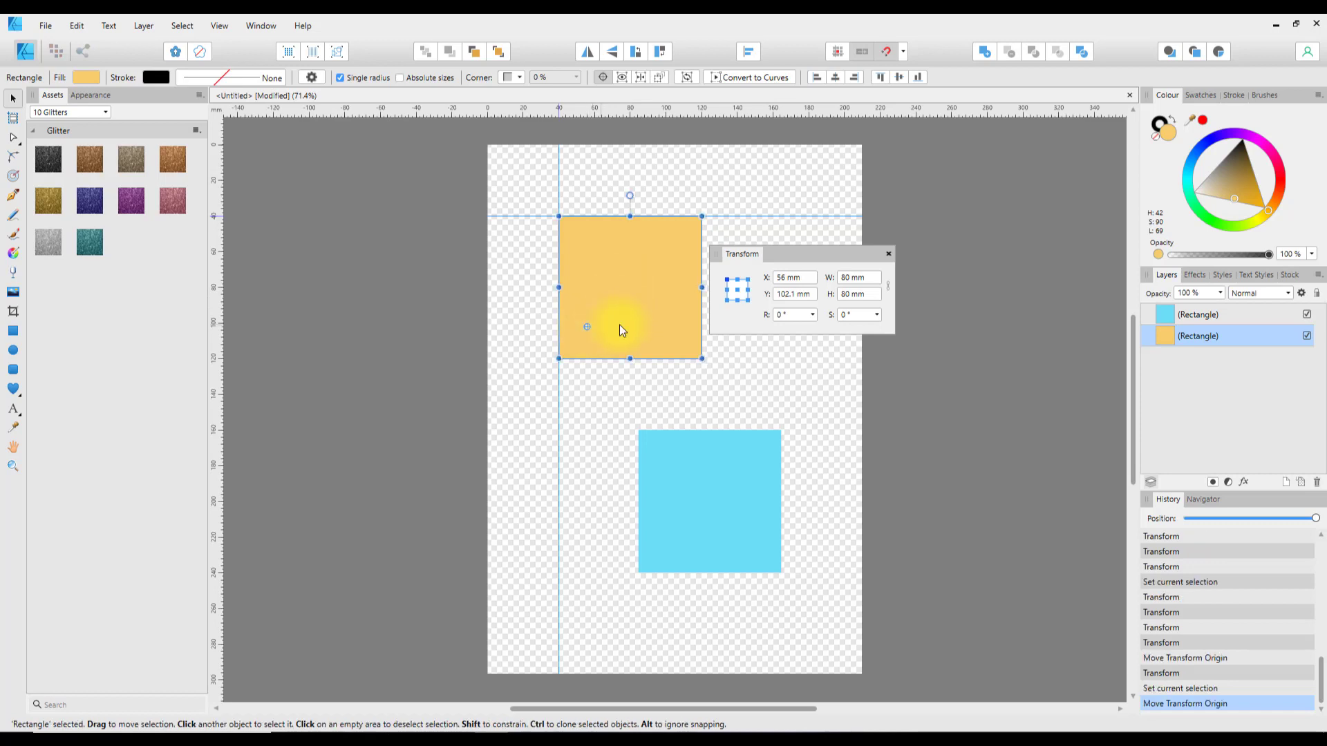
{"action": "left_click", "coordinate": [813, 315]}
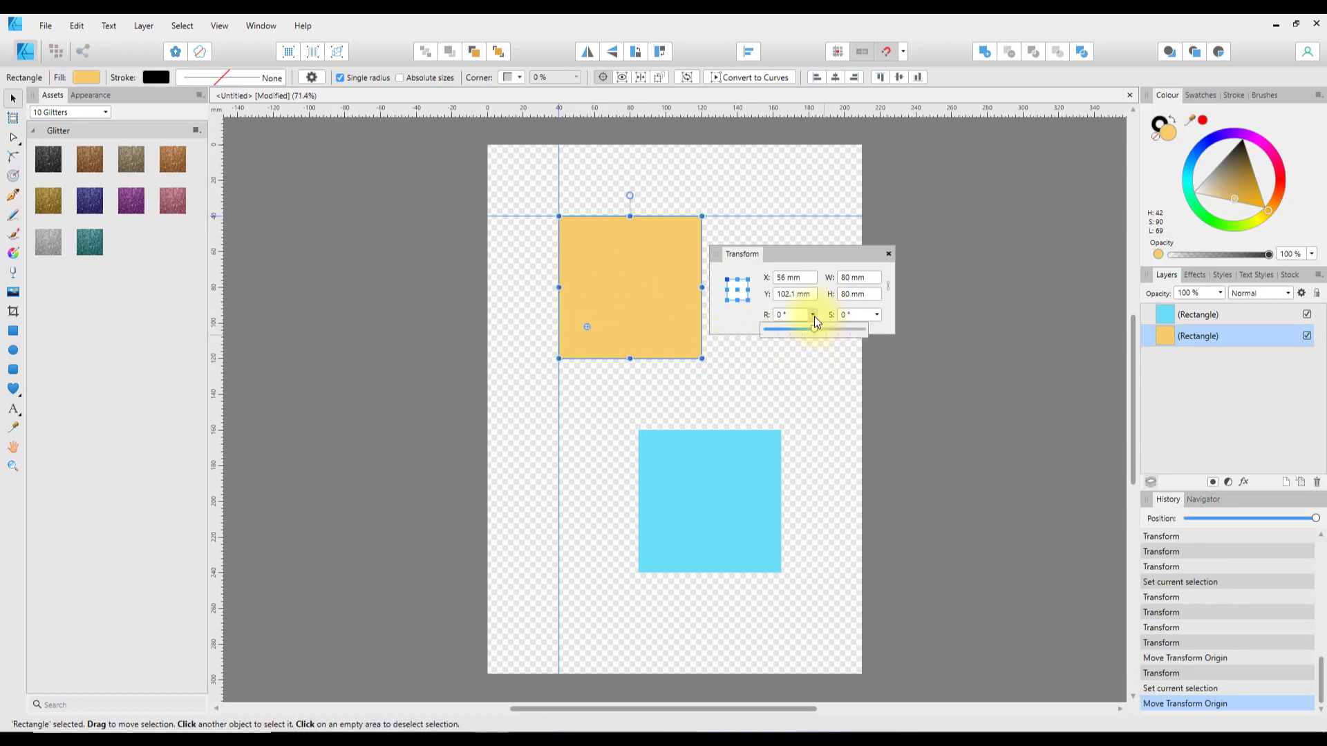
{"action": "mouse_move", "coordinate": [817, 330]}
{"action": "left_mouse_down"}
{"action": "mouse_move", "coordinate": [799, 330]}
{"action": "mouse_move", "coordinate": [814, 331]}
{"action": "left_mouse_up"}
{"action": "left_click", "coordinate": [821, 255]}
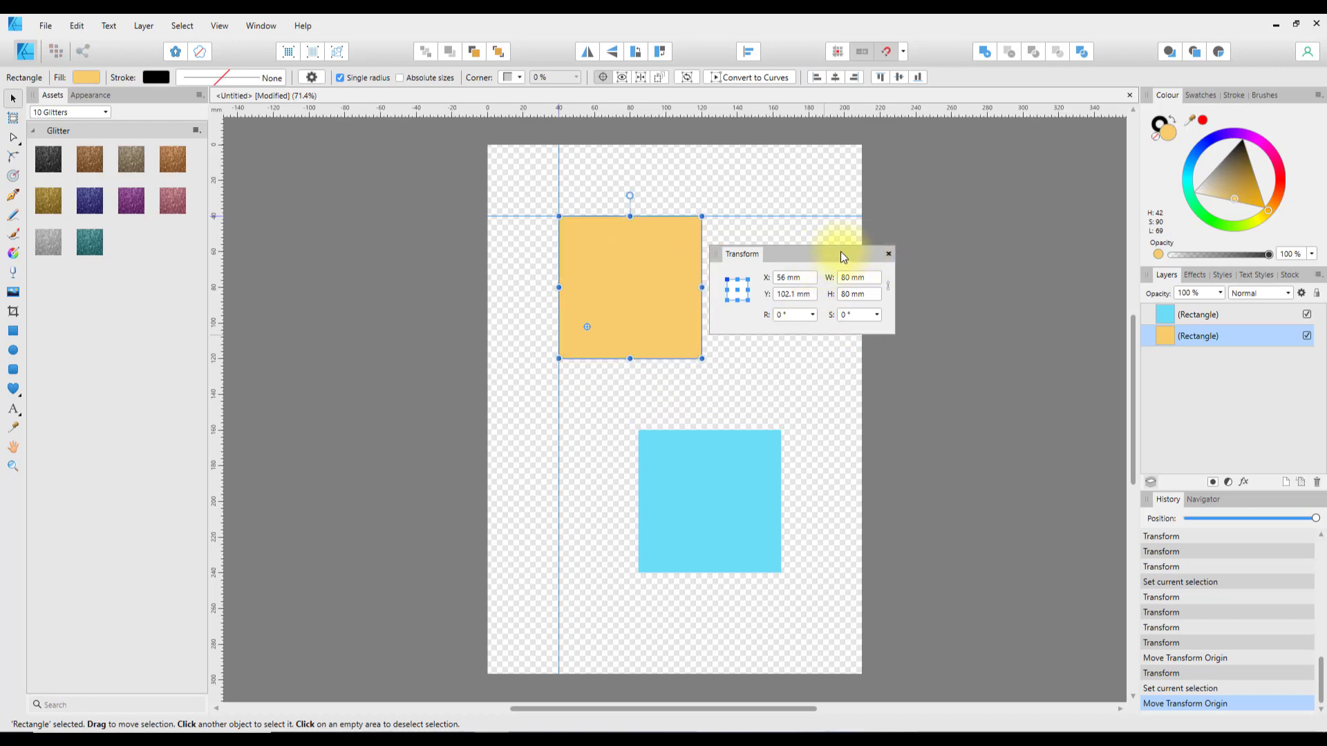
Move the Transform panel off the squares and place the light blue square beside the orange one, aligned to the horizontal guide
{"action": "left_click_drag", "start_coordinate": [840, 252], "coordinate": [971, 268]}
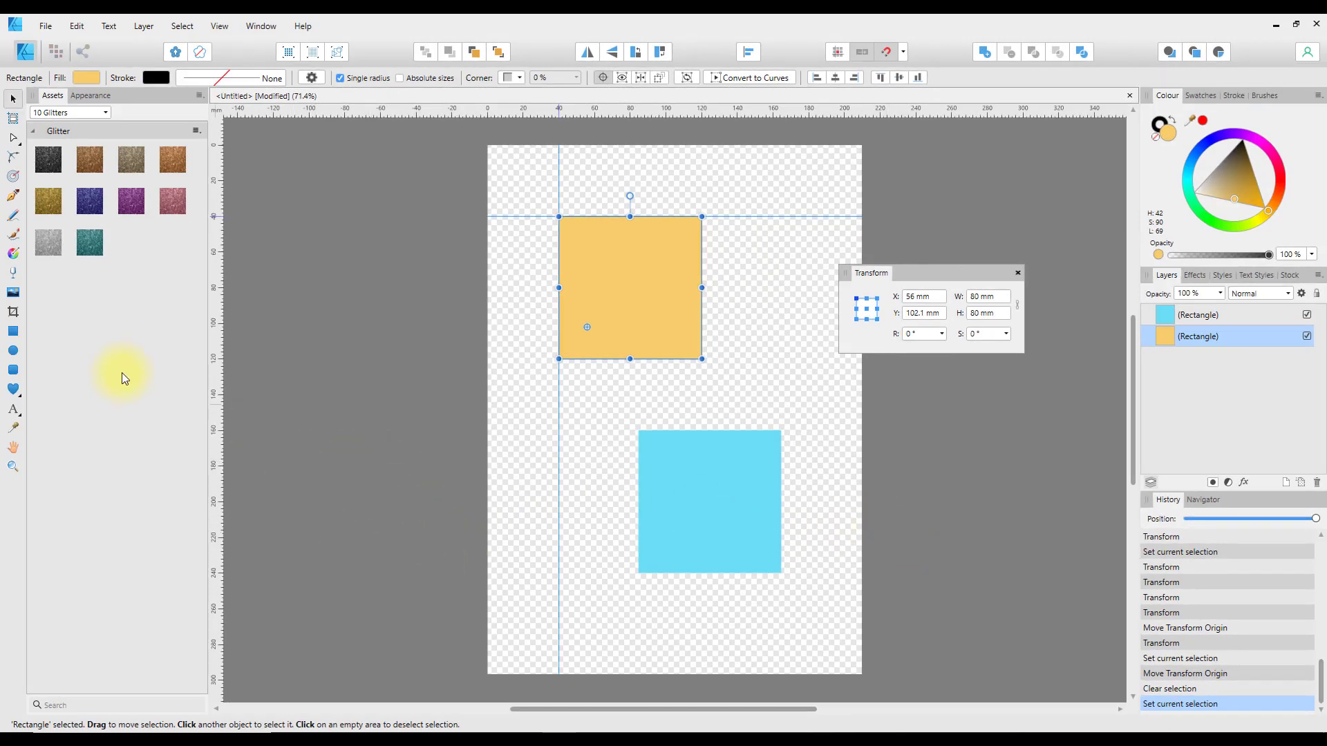
{"action": "left_click", "coordinate": [719, 509]}
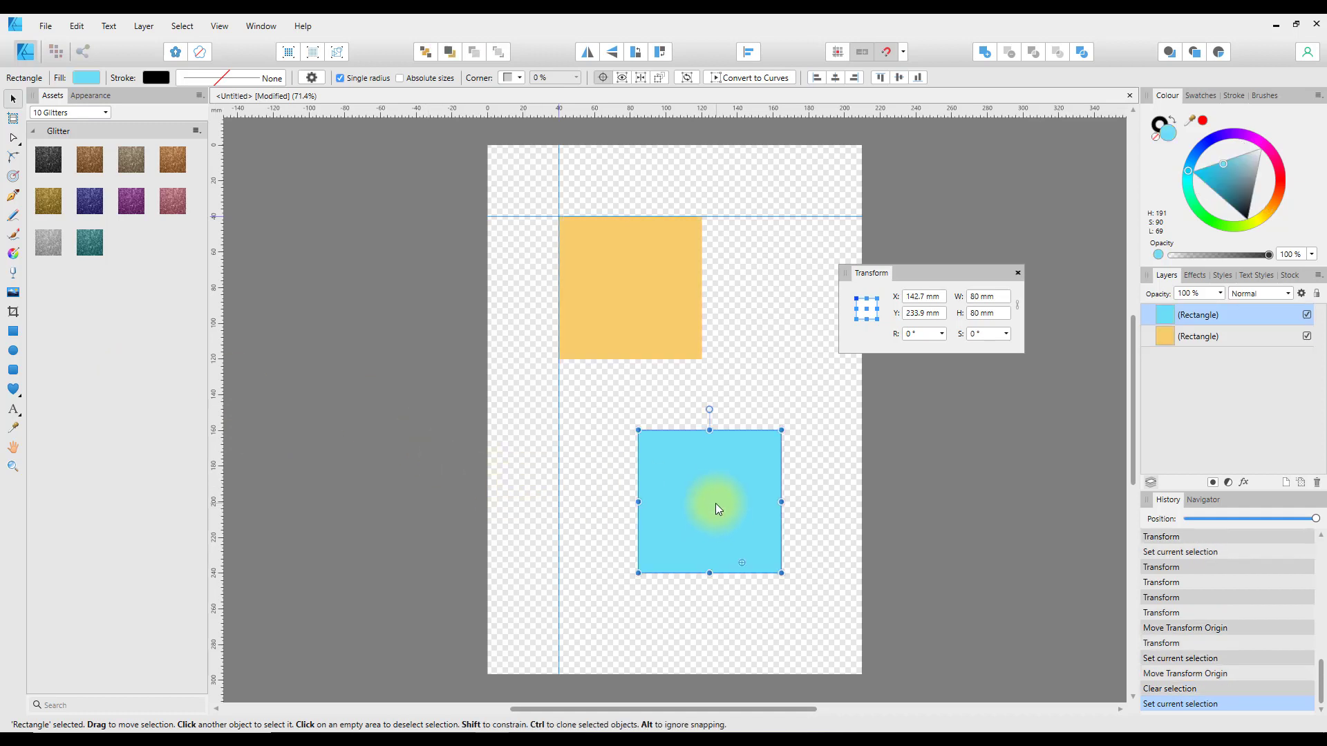
{"action": "left_click_drag", "start_coordinate": [710, 520], "coordinate": [782, 309]}
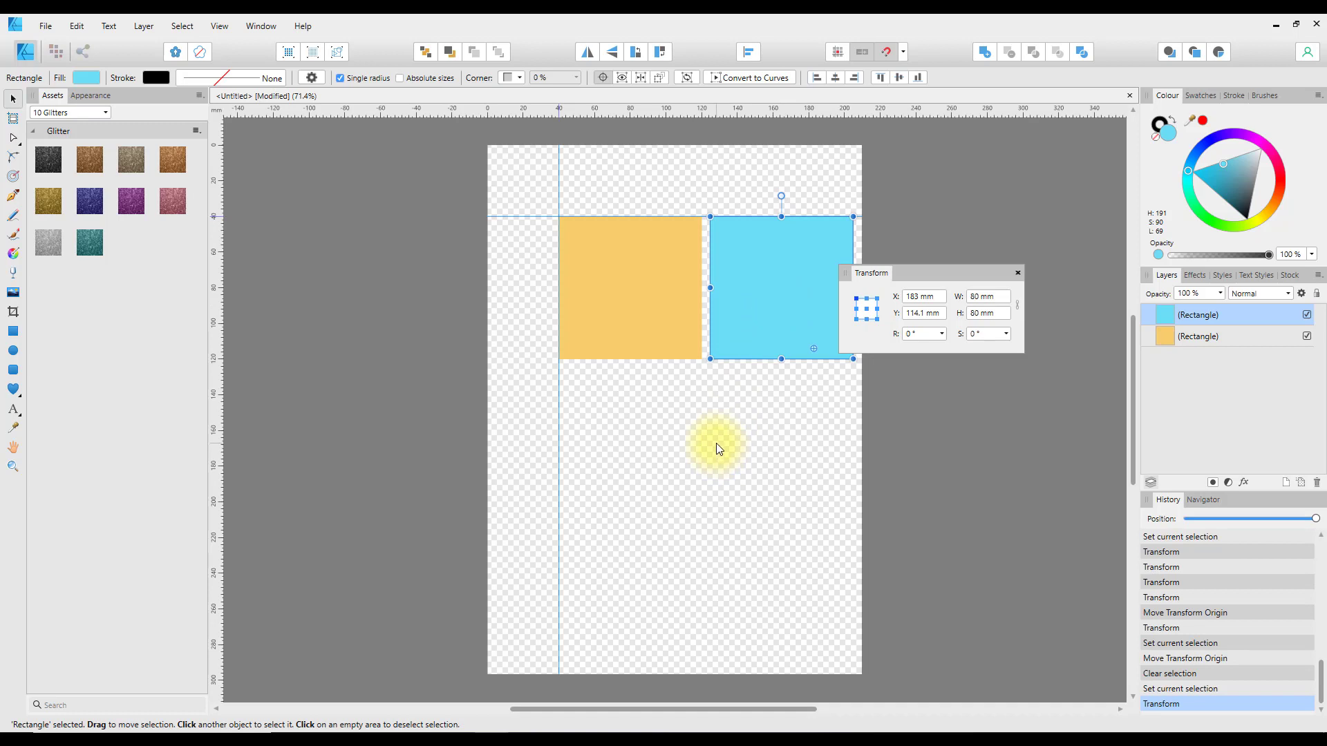
Add the artistic text "Affinity" at about 148.6 pt below the two squares
{"action": "left_click", "coordinate": [13, 411]}
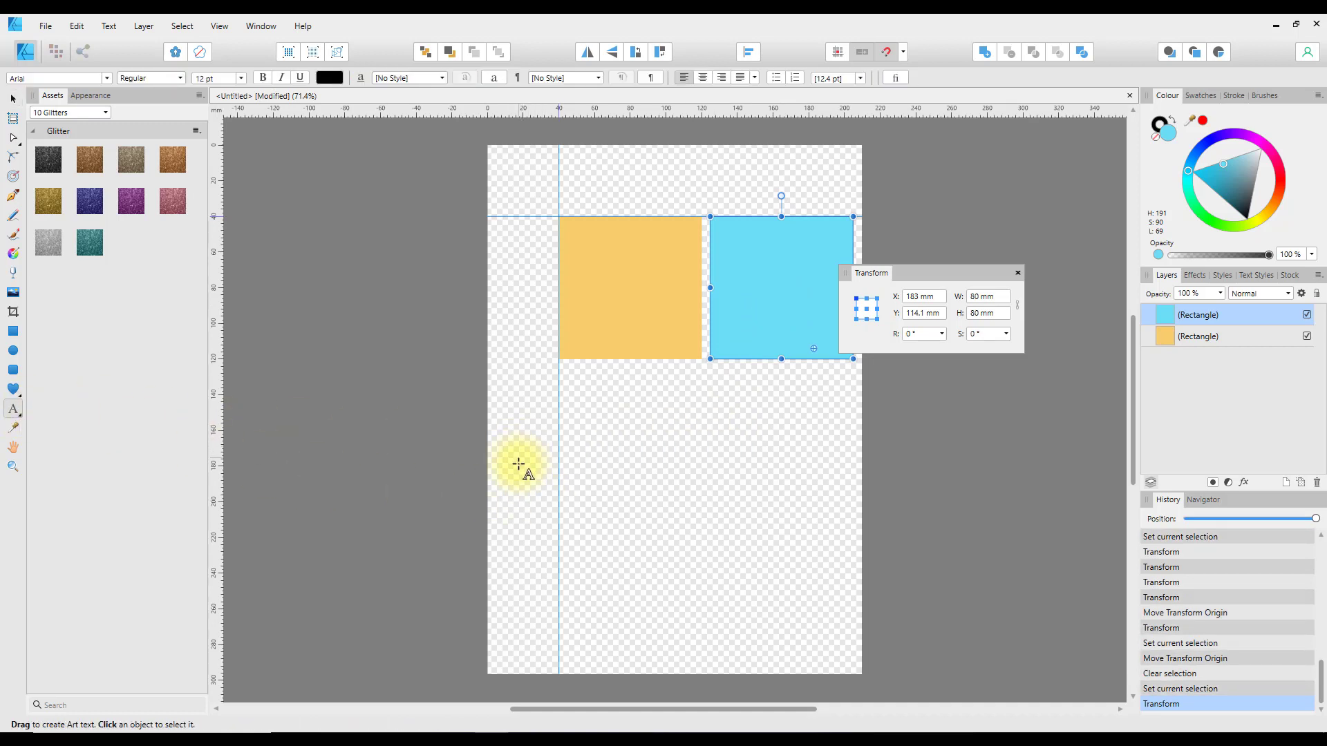
{"action": "left_click_drag", "start_coordinate": [518, 449], "coordinate": [551, 520]}
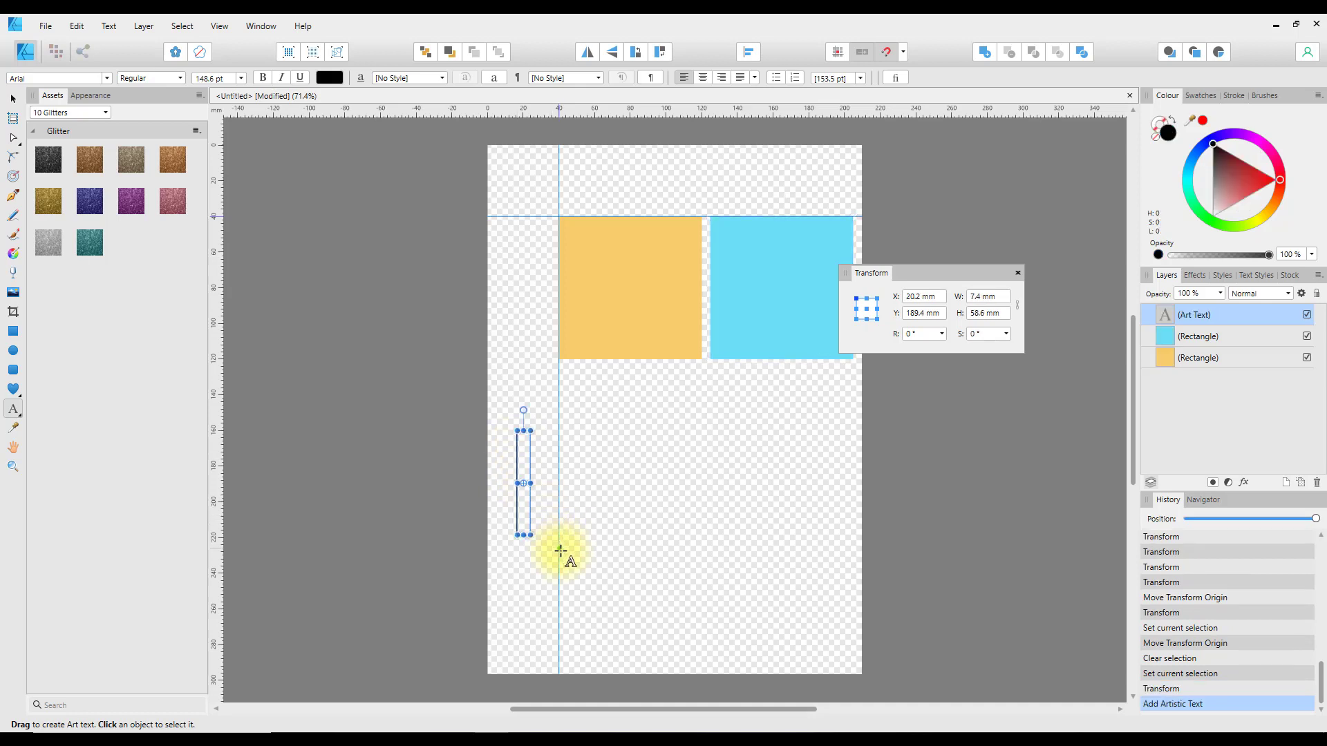
{"action": "type", "text": "A"}
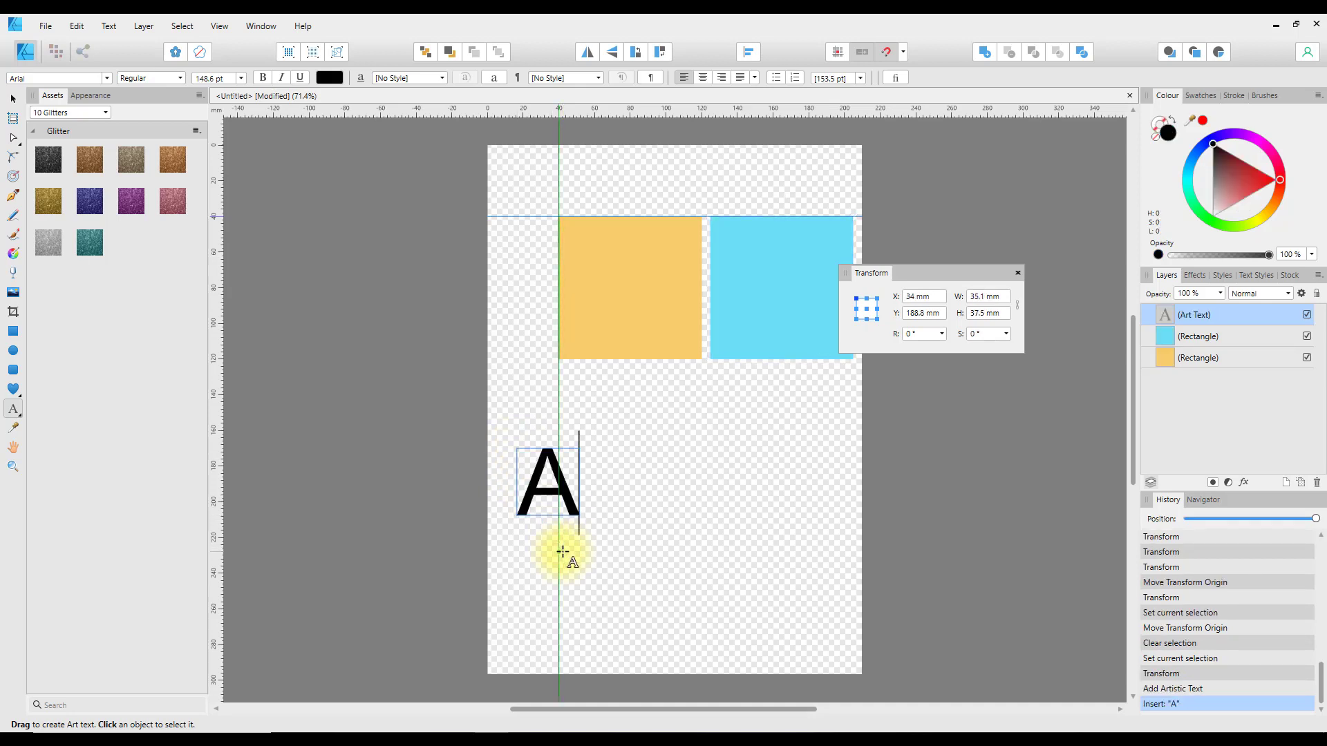
{"action": "type", "text": "ffinity"}
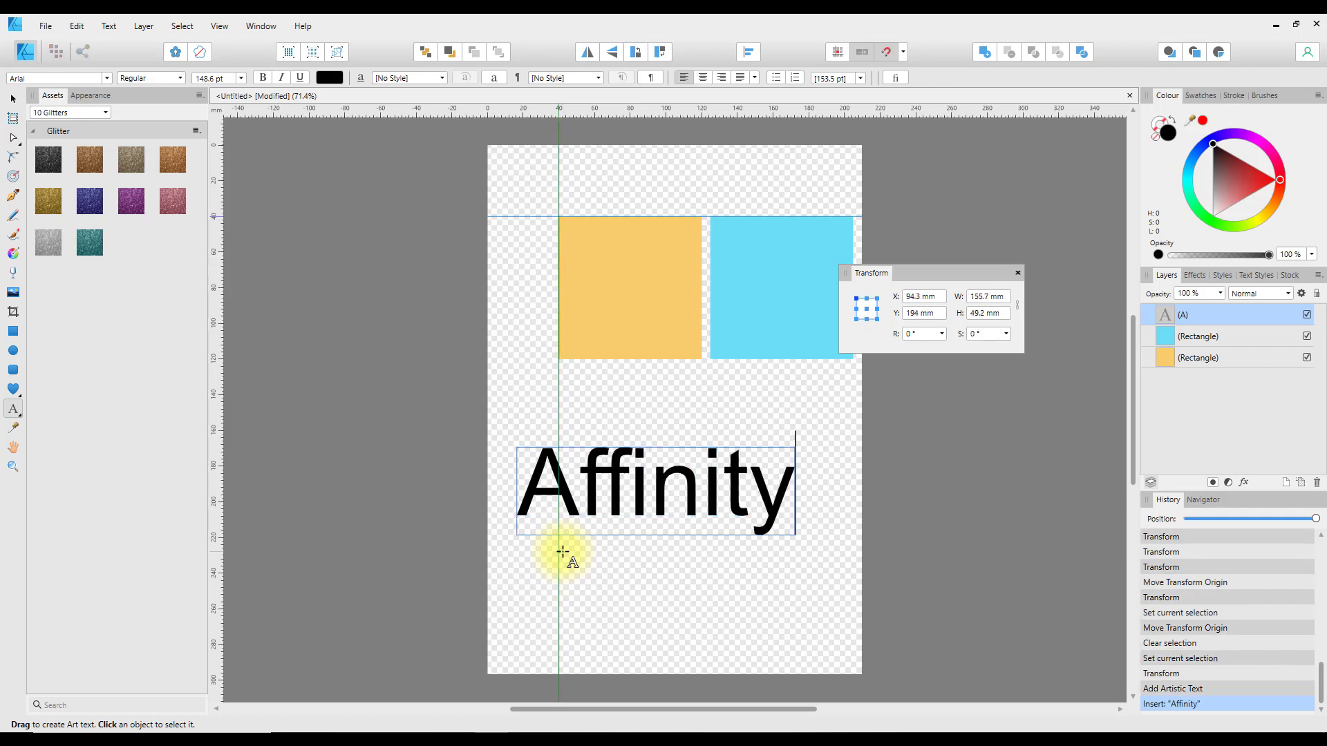
{"action": "key", "text": "Escape"}
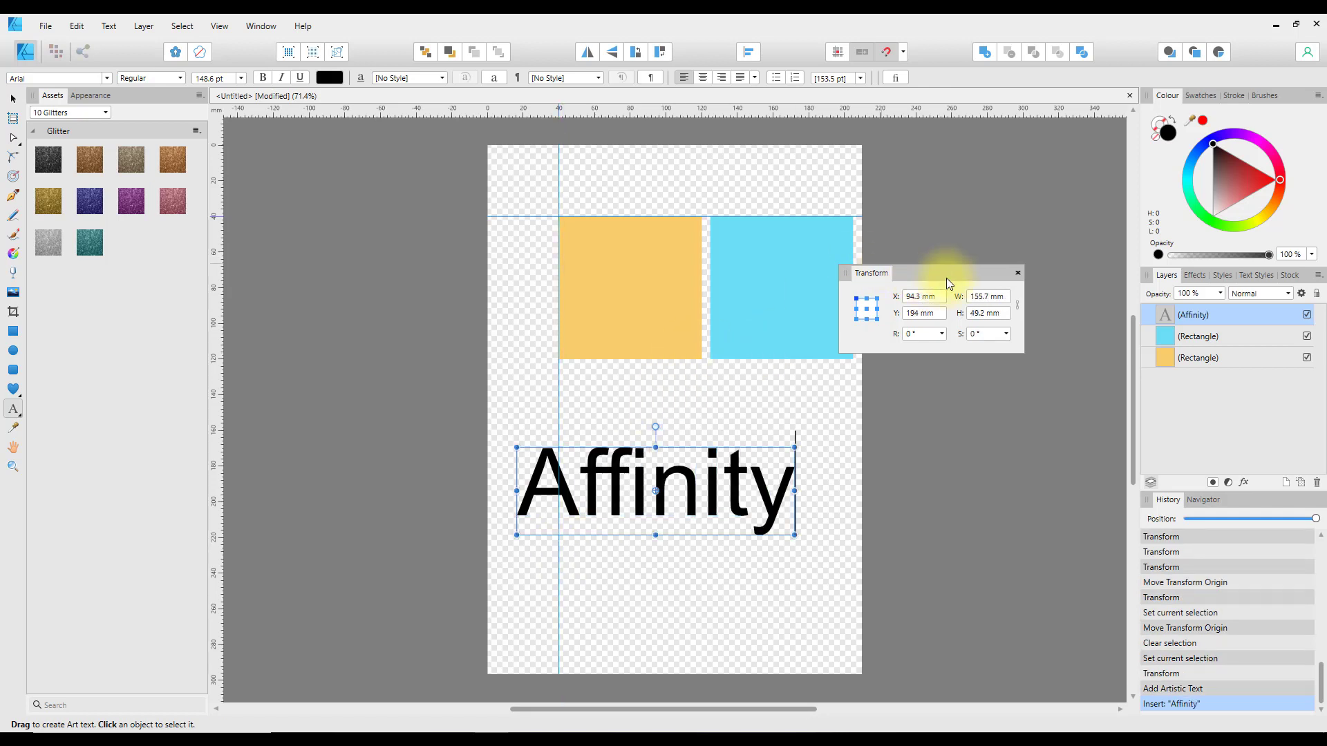
Place the Transform panel beside the "Affinity" text and try rotating the text about its centre
{"action": "left_click_drag", "start_coordinate": [947, 272], "coordinate": [960, 459]}
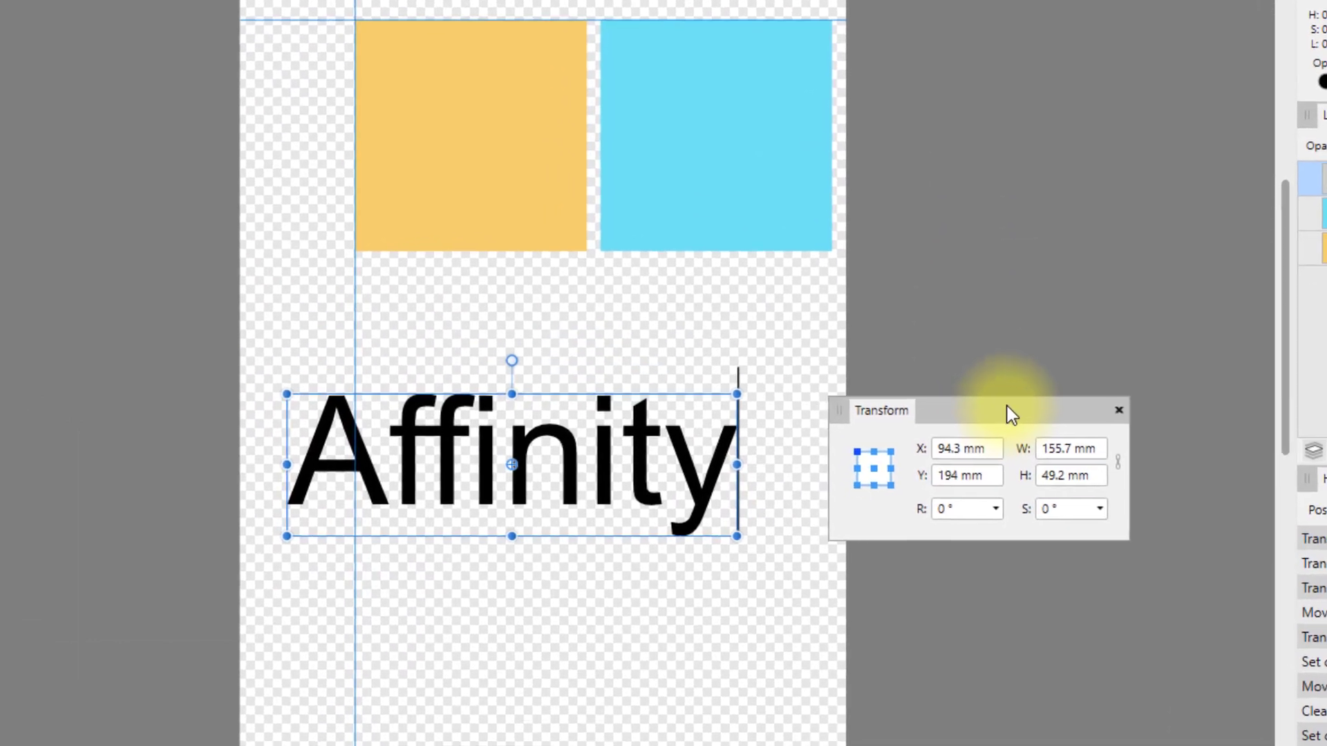
{"action": "left_click_drag", "start_coordinate": [1006, 406], "coordinate": [1012, 397]}
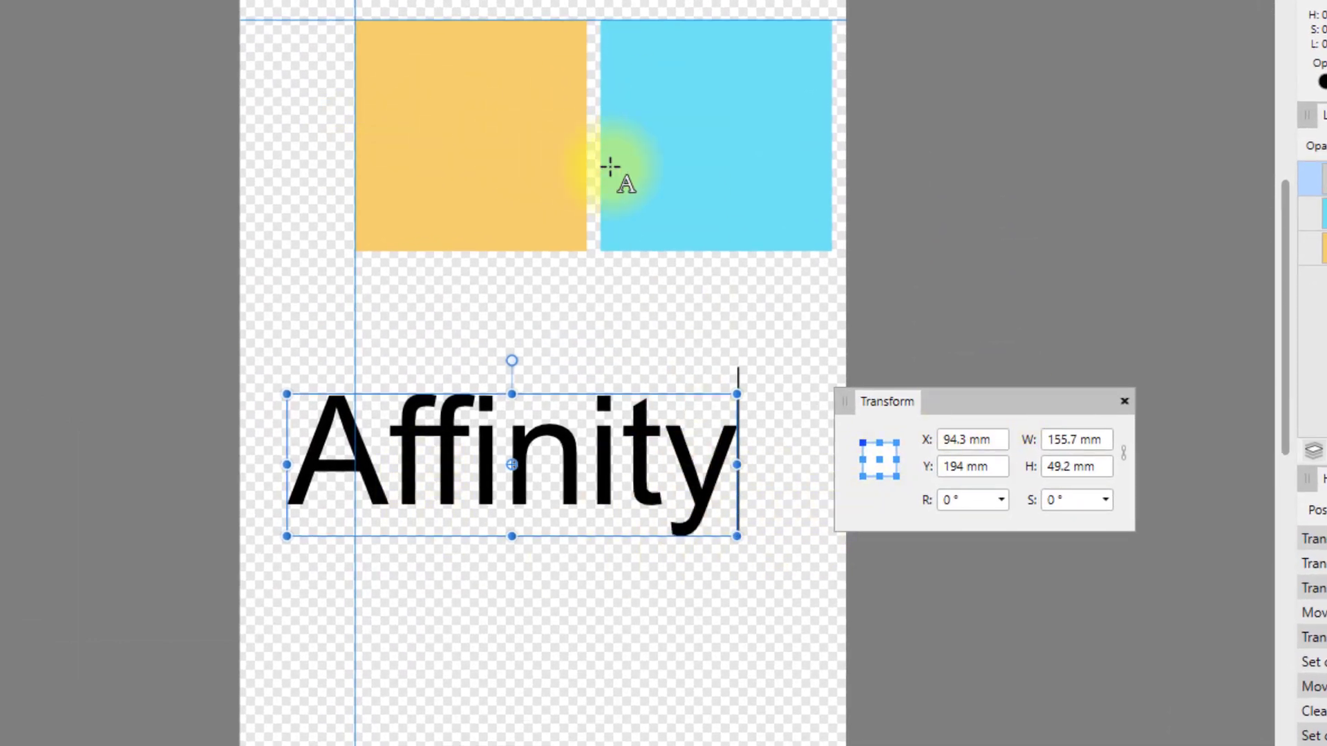
{"action": "left_click", "coordinate": [1001, 499]}
{"action": "mouse_move", "coordinate": [1006, 523]}
{"action": "left_mouse_down"}
{"action": "mouse_move", "coordinate": [1026, 523]}
{"action": "mouse_move", "coordinate": [989, 524]}
{"action": "mouse_move", "coordinate": [1003, 524]}
{"action": "left_mouse_up"}
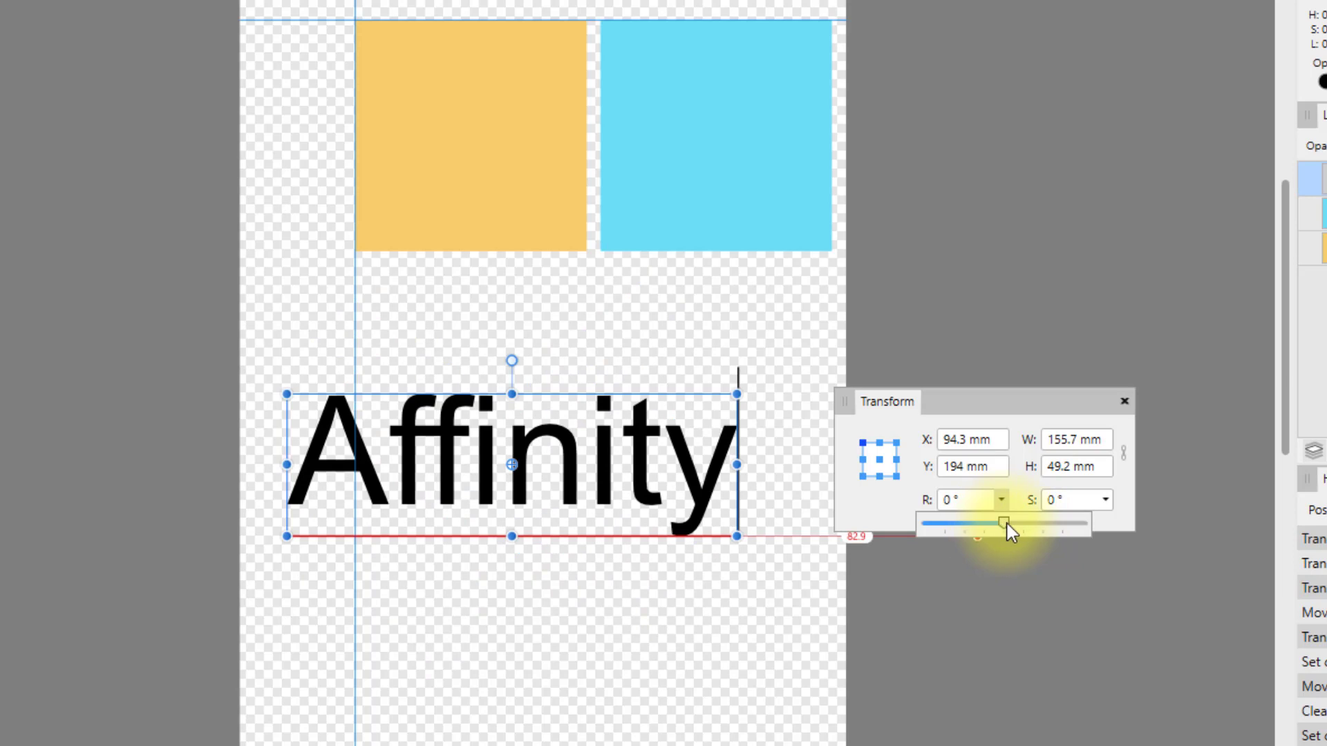
Set the text's reference point to its lower-left corner and try rotating and shearing the text from there
{"action": "left_click", "coordinate": [863, 476]}
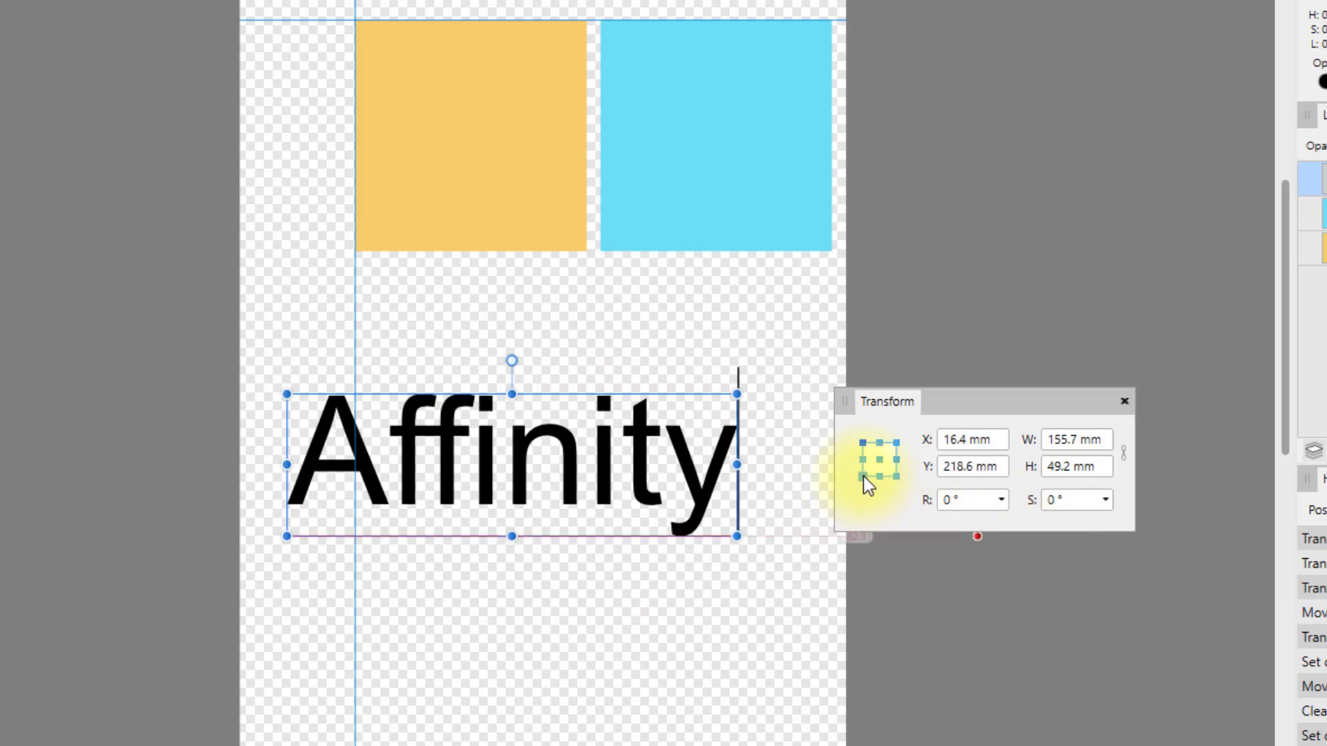
{"action": "left_click", "coordinate": [1001, 499]}
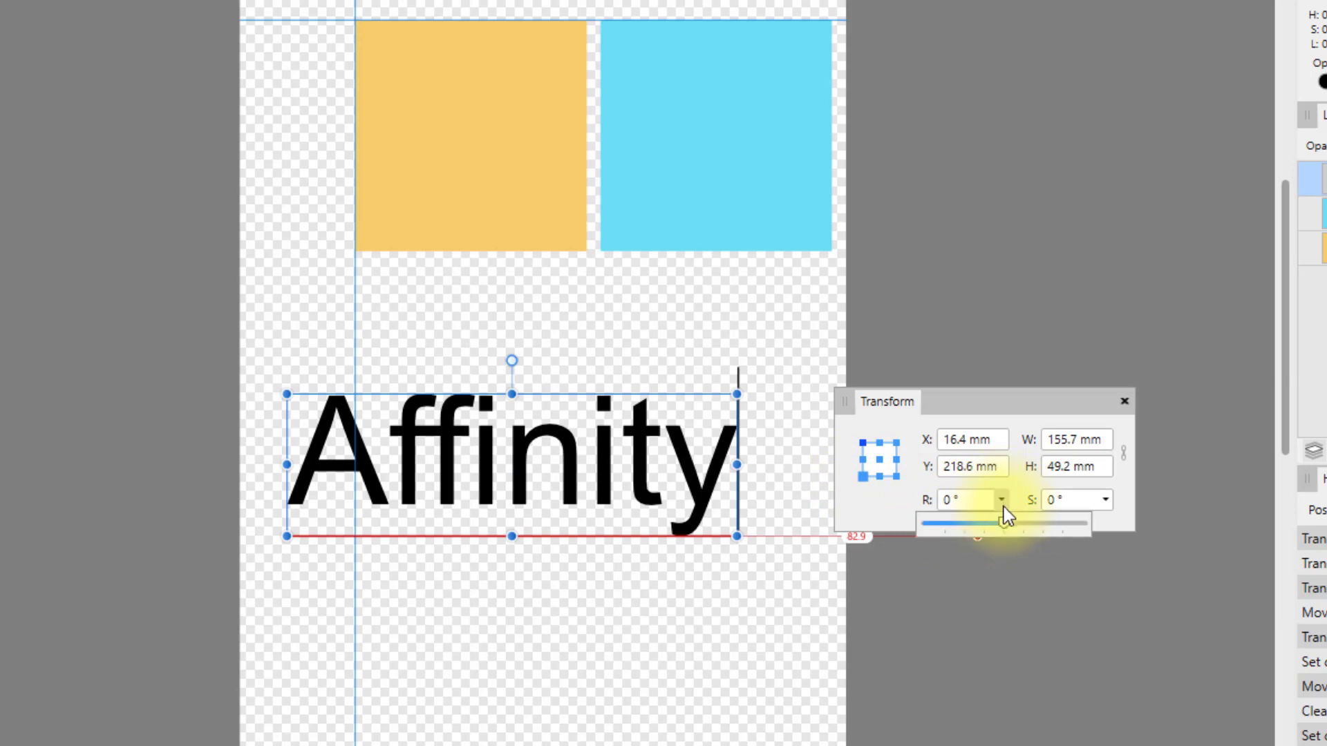
{"action": "mouse_move", "coordinate": [1005, 522]}
{"action": "left_mouse_down"}
{"action": "mouse_move", "coordinate": [977, 526]}
{"action": "mouse_move", "coordinate": [1036, 522]}
{"action": "mouse_move", "coordinate": [1006, 523]}
{"action": "left_mouse_up"}
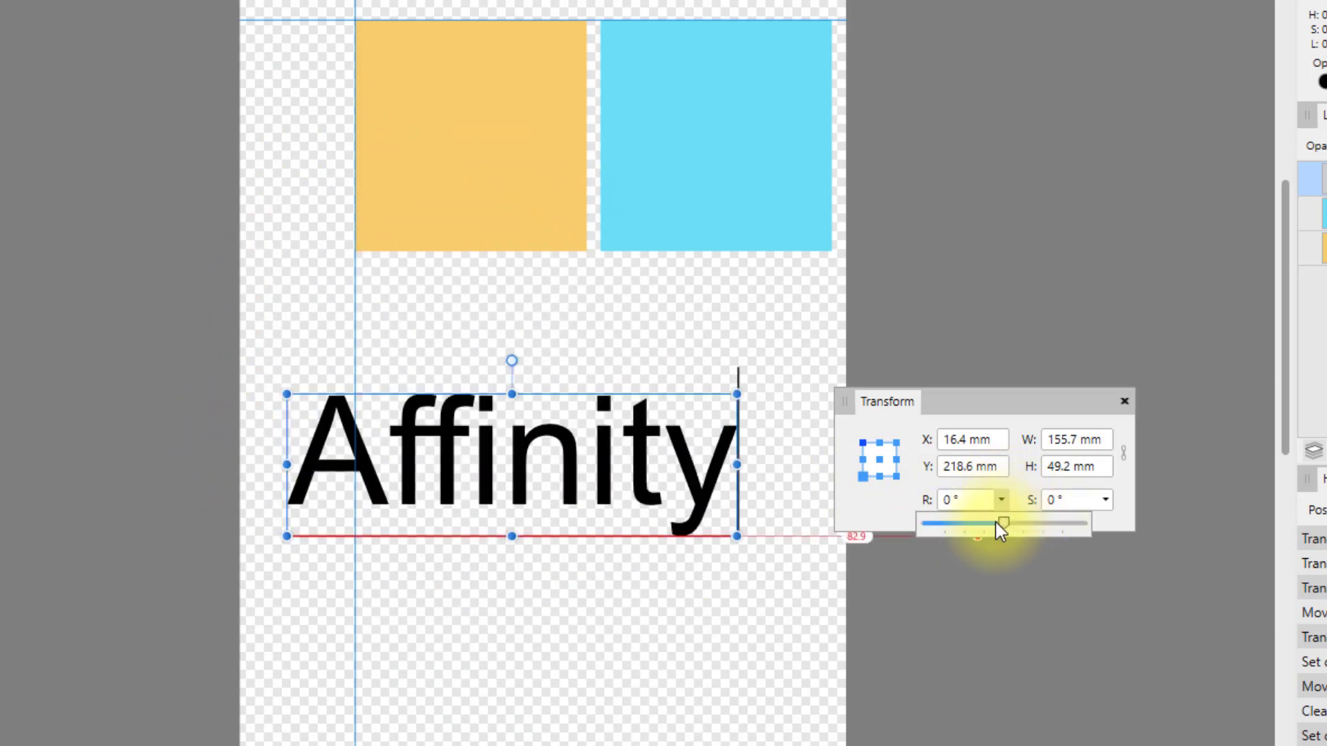
{"action": "left_click", "coordinate": [1107, 503]}
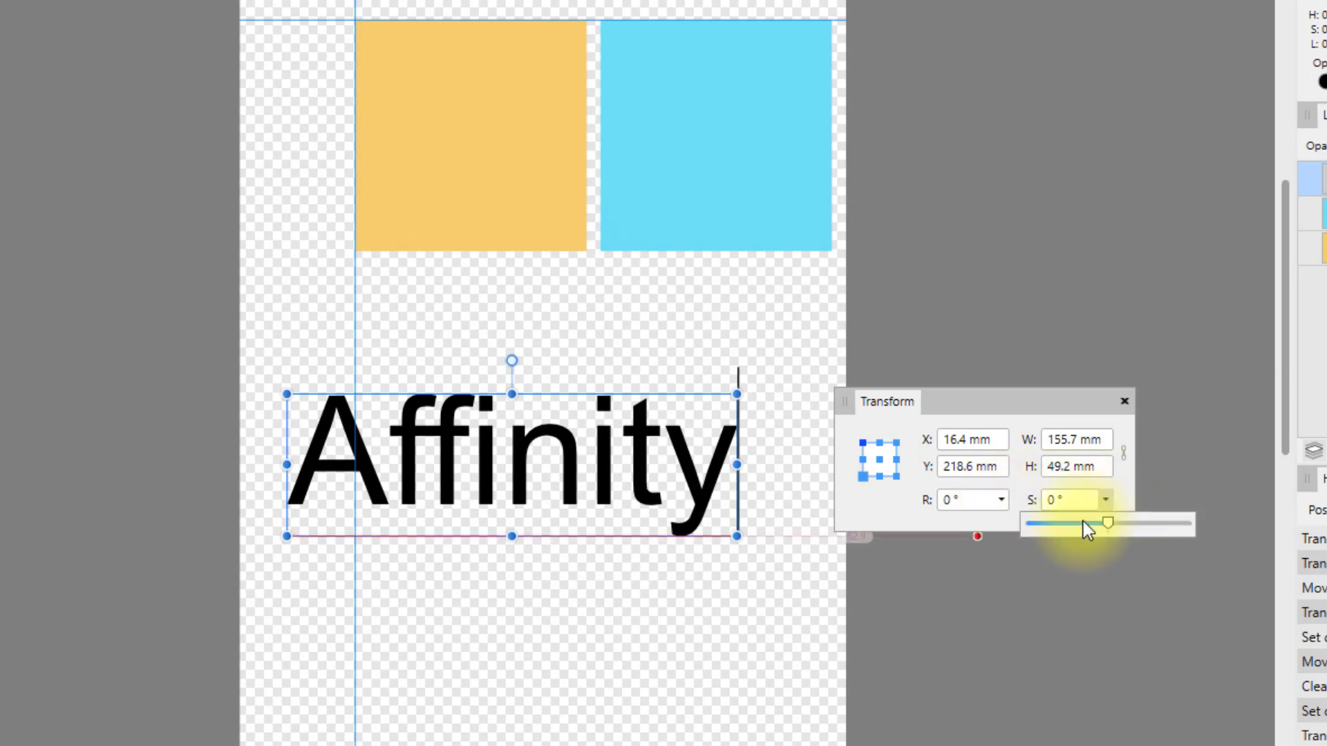
{"action": "mouse_move", "coordinate": [1108, 520]}
{"action": "left_mouse_down"}
{"action": "mouse_move", "coordinate": [1143, 521]}
{"action": "mouse_move", "coordinate": [1075, 521]}
{"action": "mouse_move", "coordinate": [1120, 519]}
{"action": "mouse_move", "coordinate": [1105, 519]}
{"action": "left_mouse_up"}
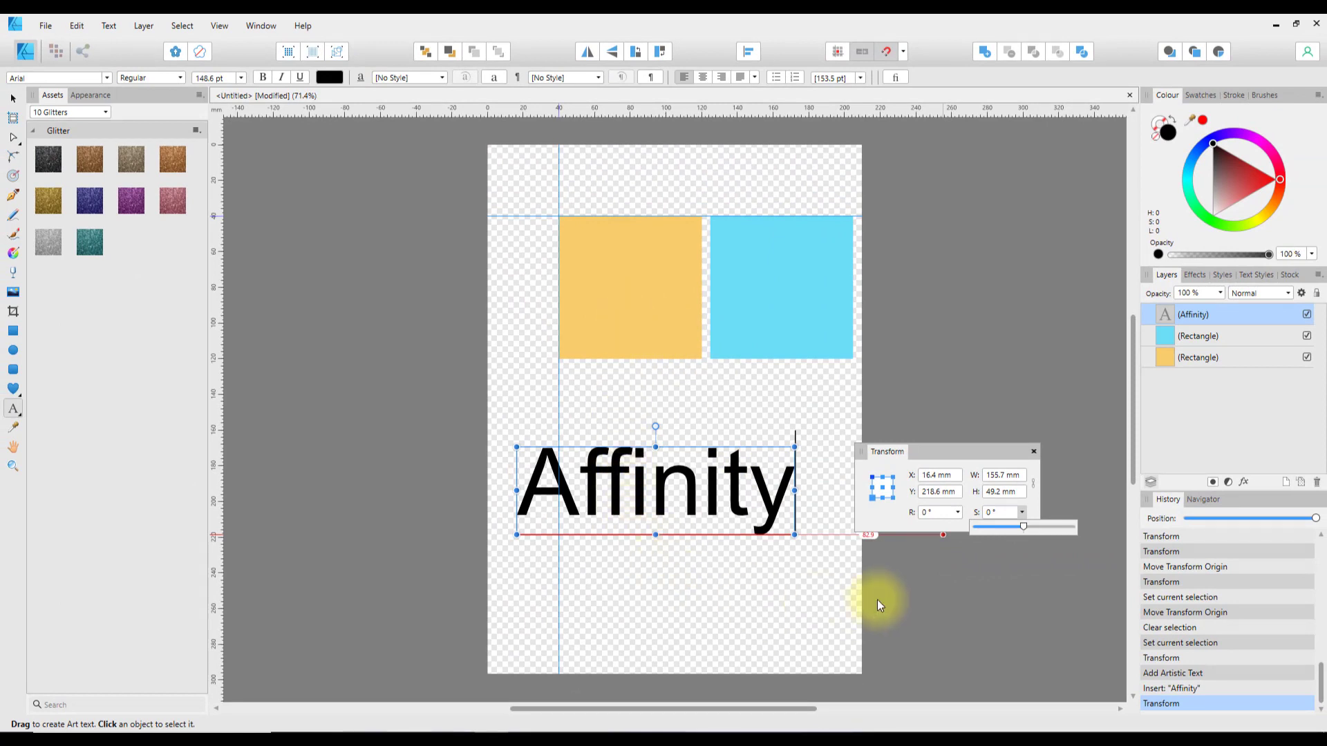
Dock the Transform panel in the group with History and Navigator
{"action": "left_click", "coordinate": [890, 456]}
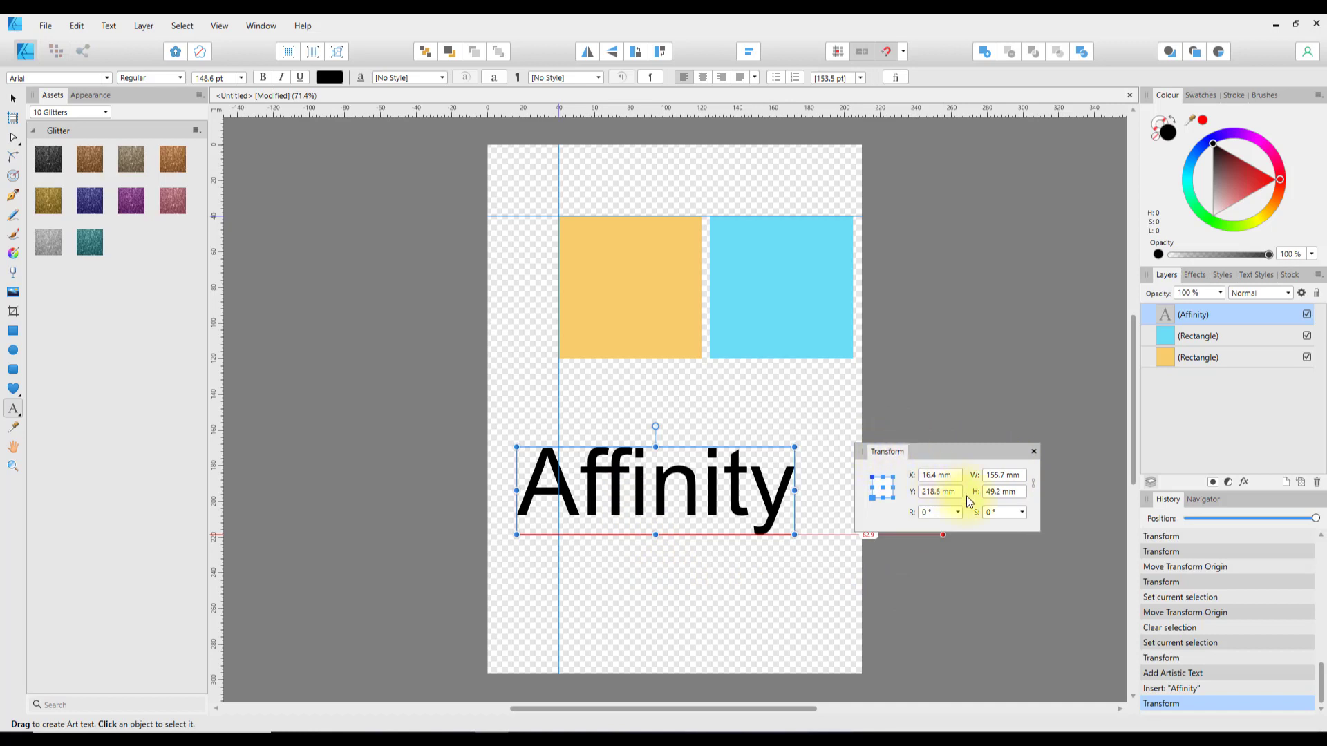
{"action": "left_click_drag", "start_coordinate": [887, 451], "coordinate": [1150, 503]}
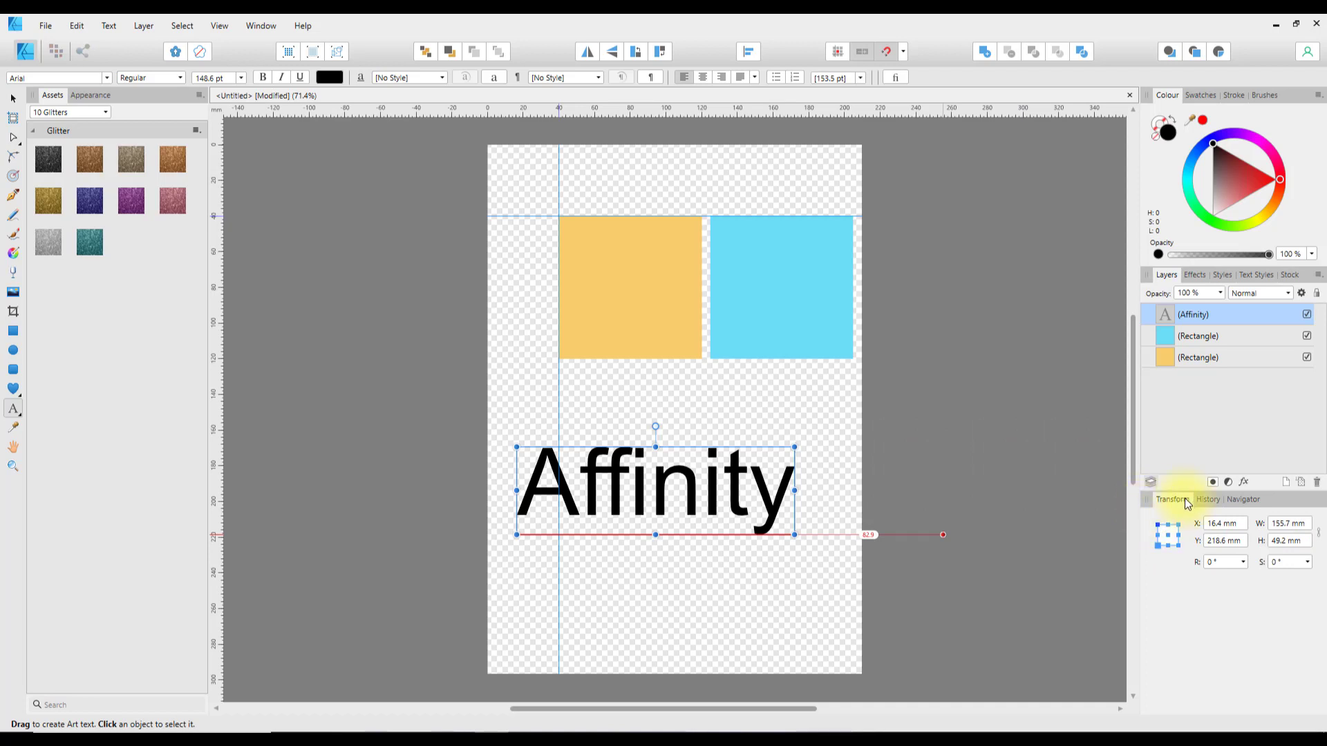